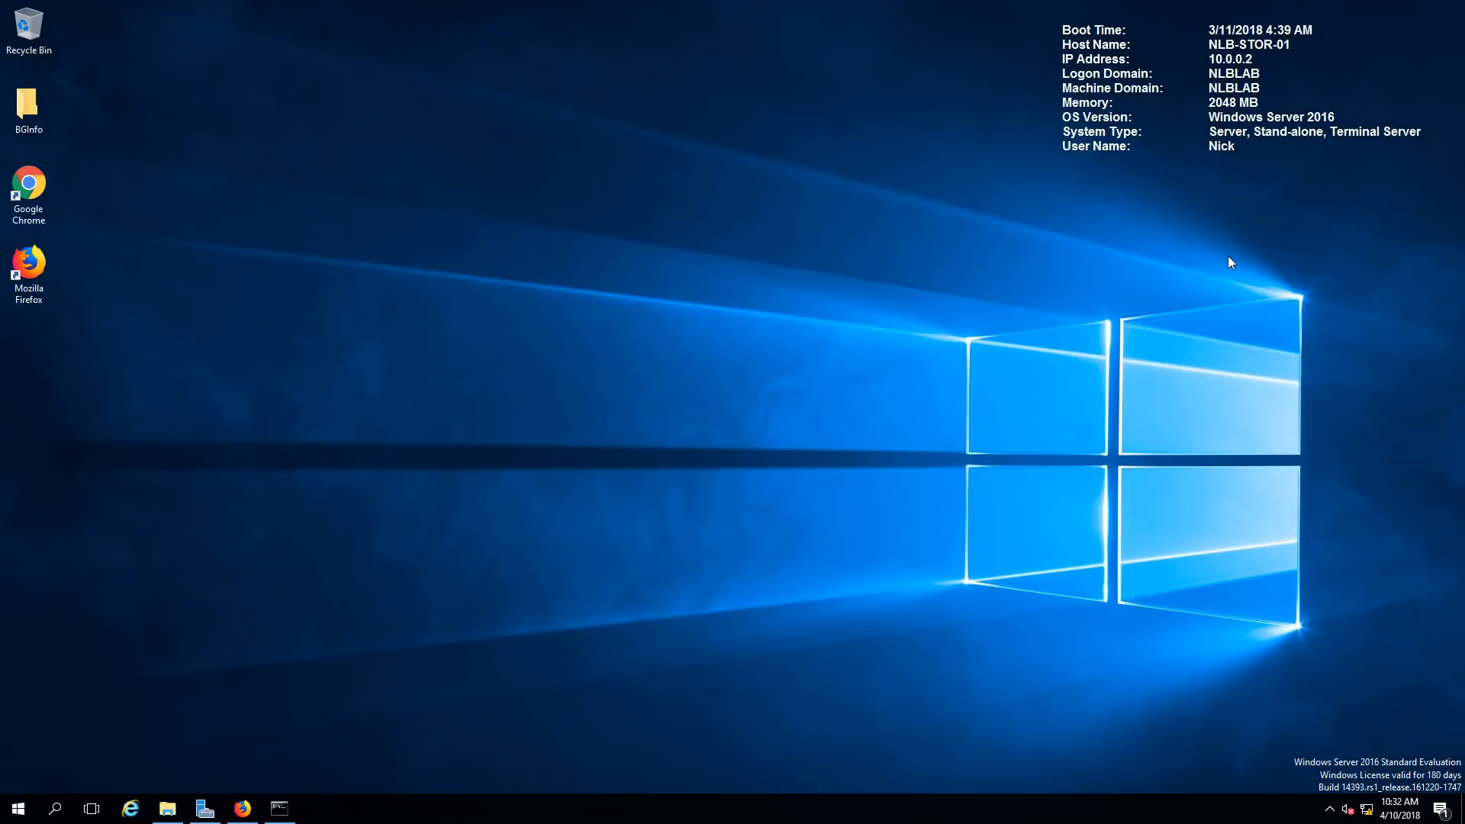
# - Open Server Manager's iSCSI page and examine the existing virtual disks on NLB-STOR-01 and their connection status
pyautogui.click(242, 808)
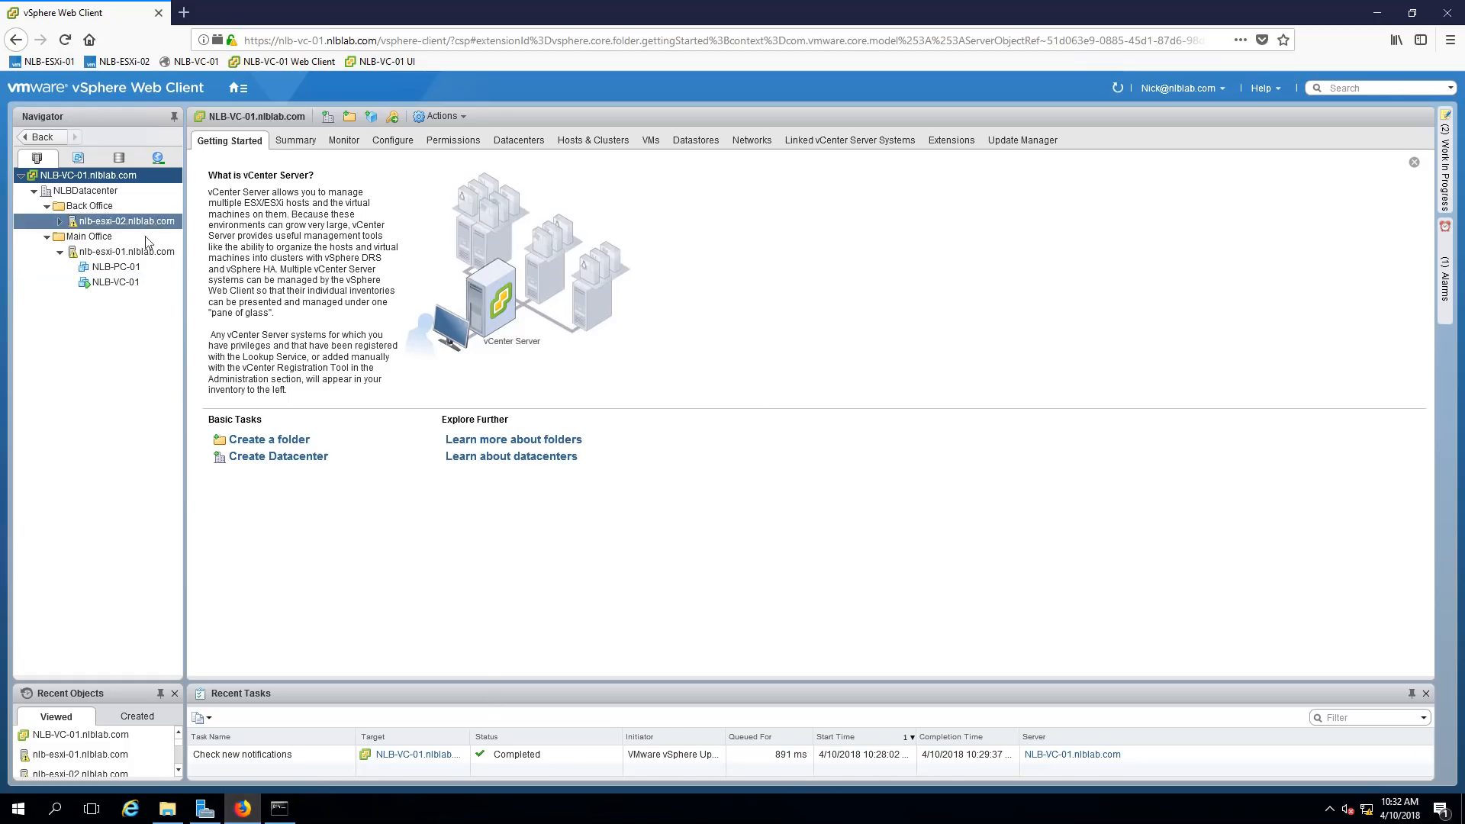
pyautogui.click(140, 263)
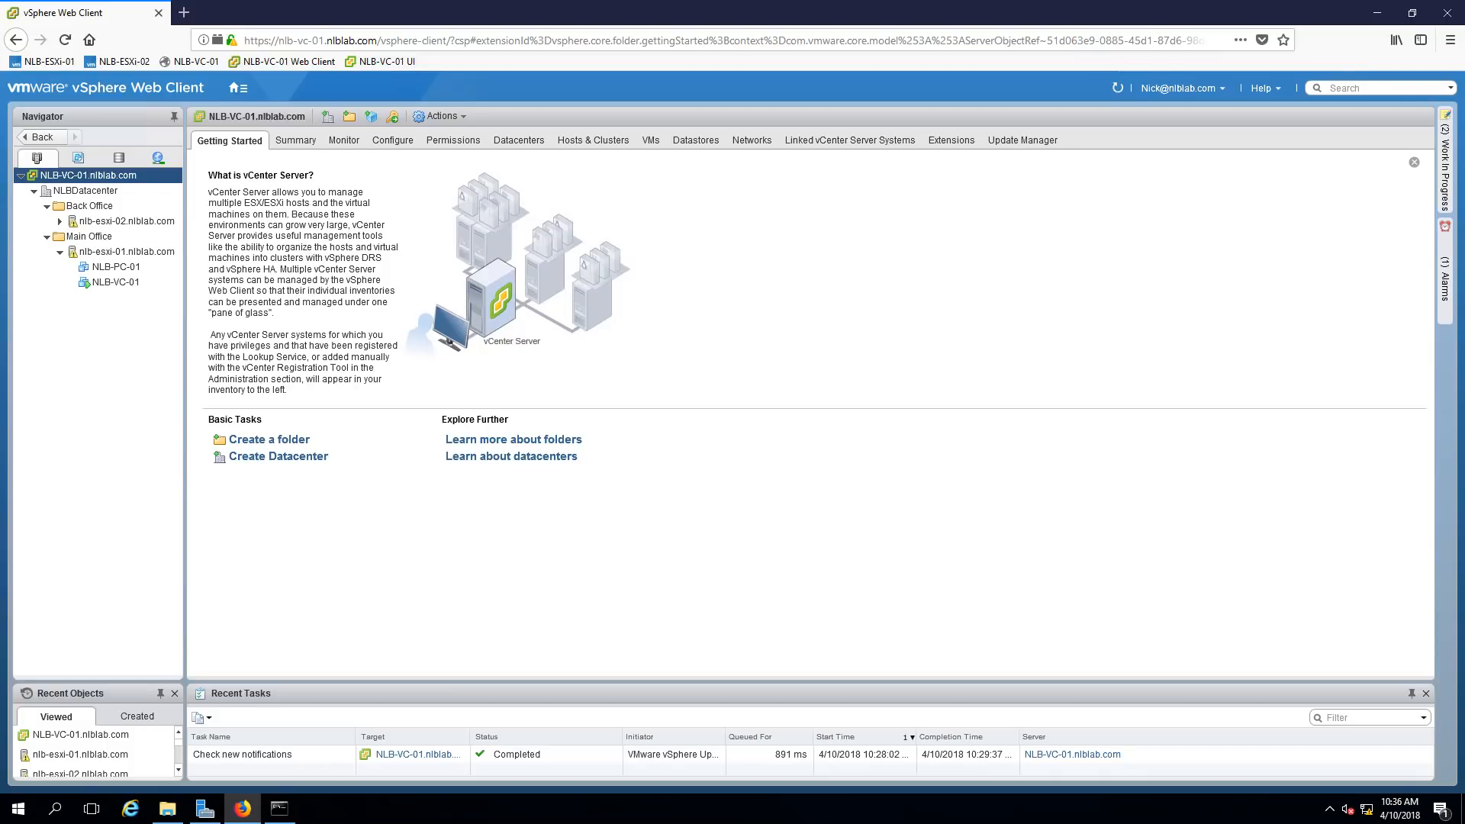
pyautogui.click(207, 809)
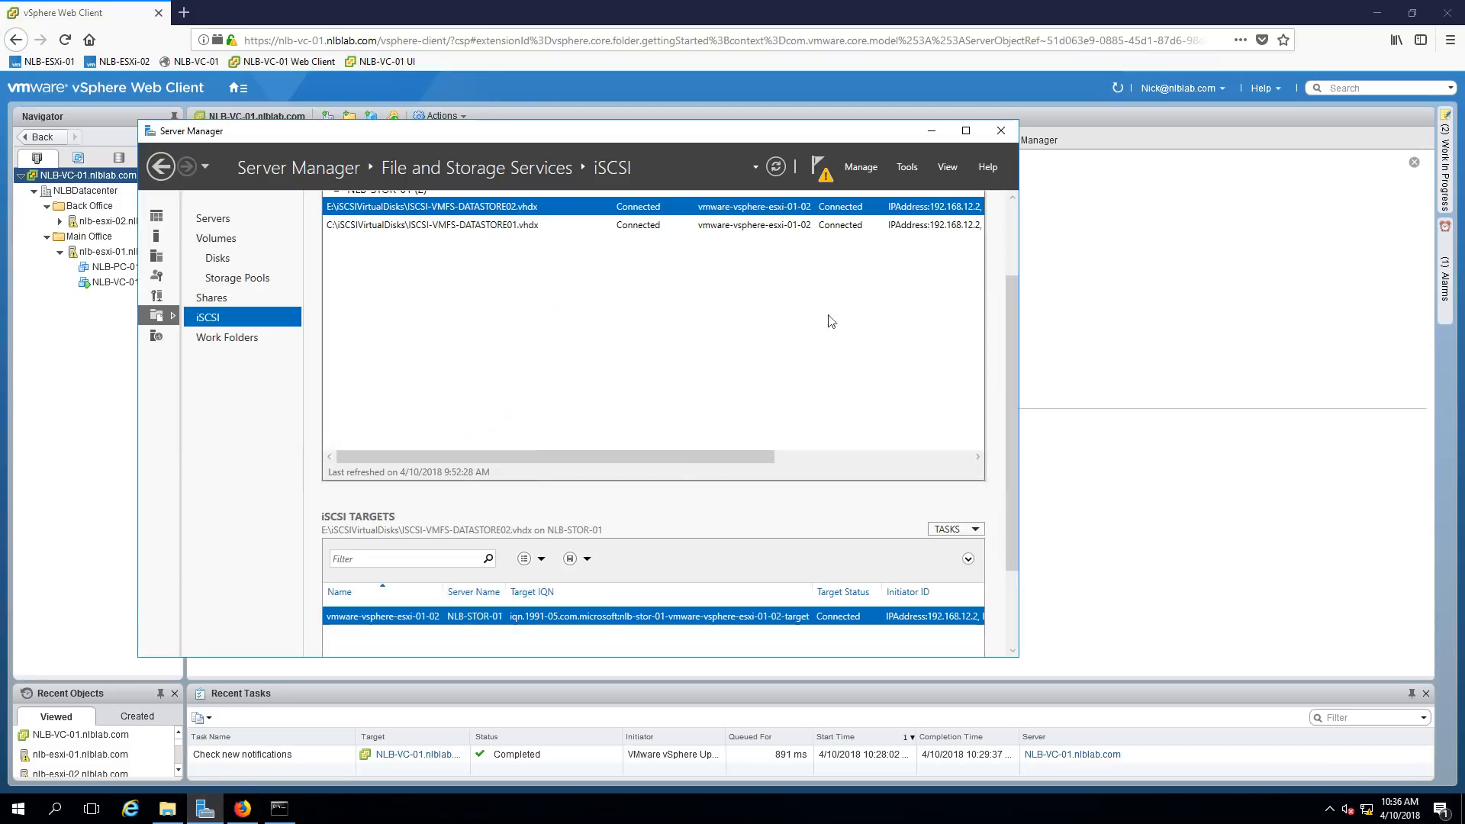
pyautogui.scroll(3, 1013, 239)
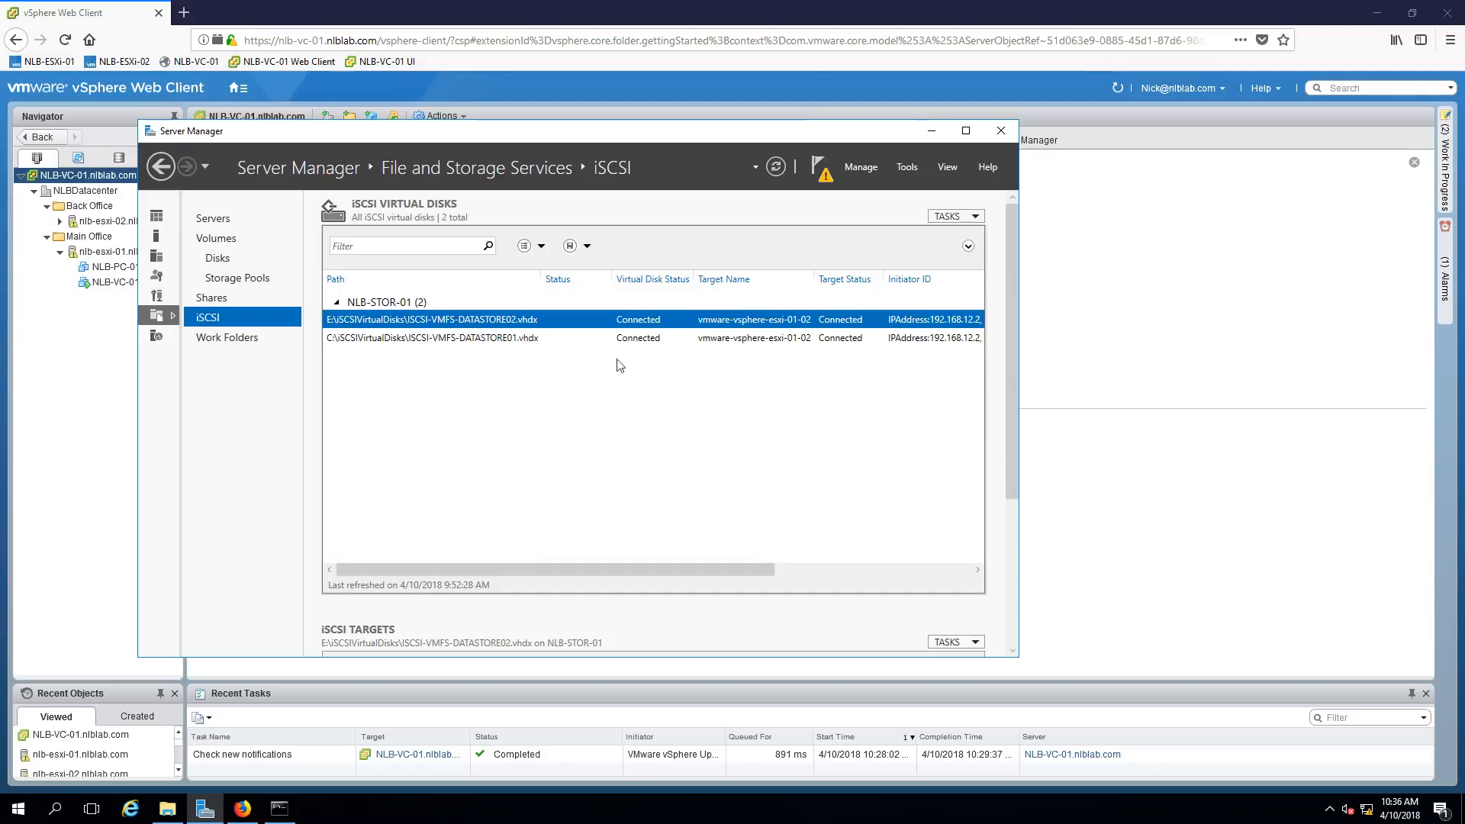
pyautogui.click(809, 77)
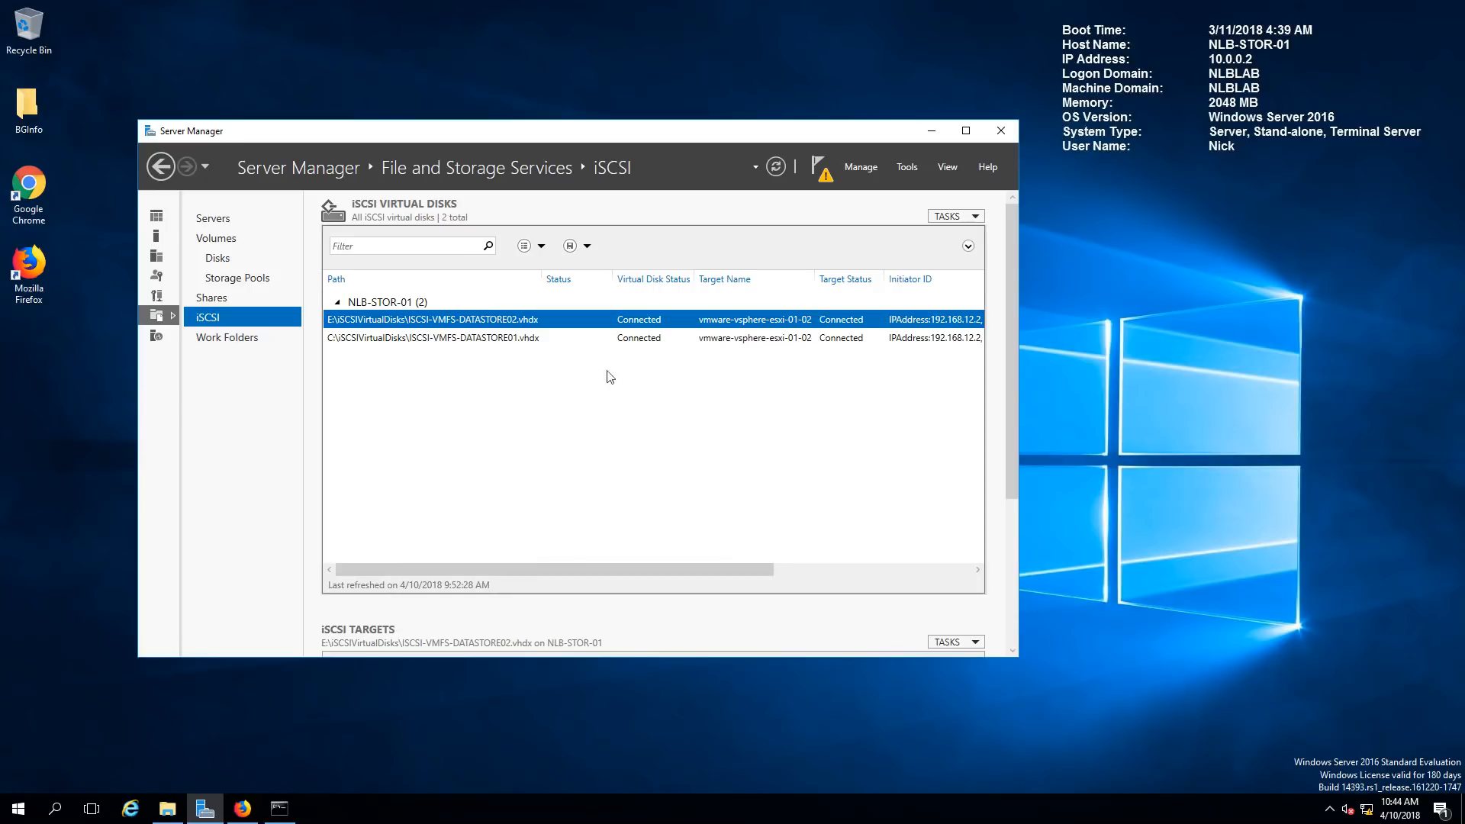
pyautogui.click(638, 342)
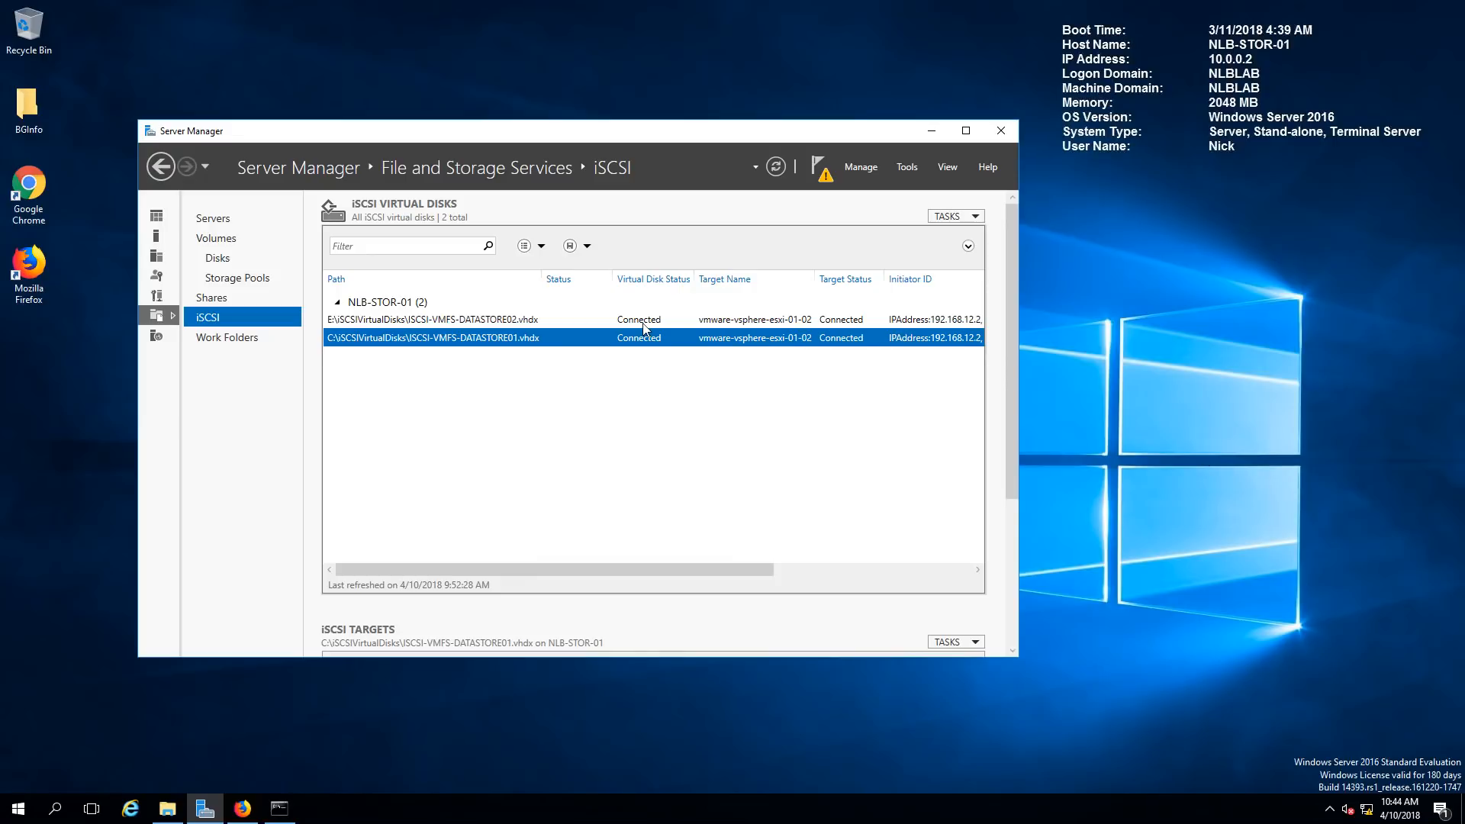
pyautogui.click(643, 323)
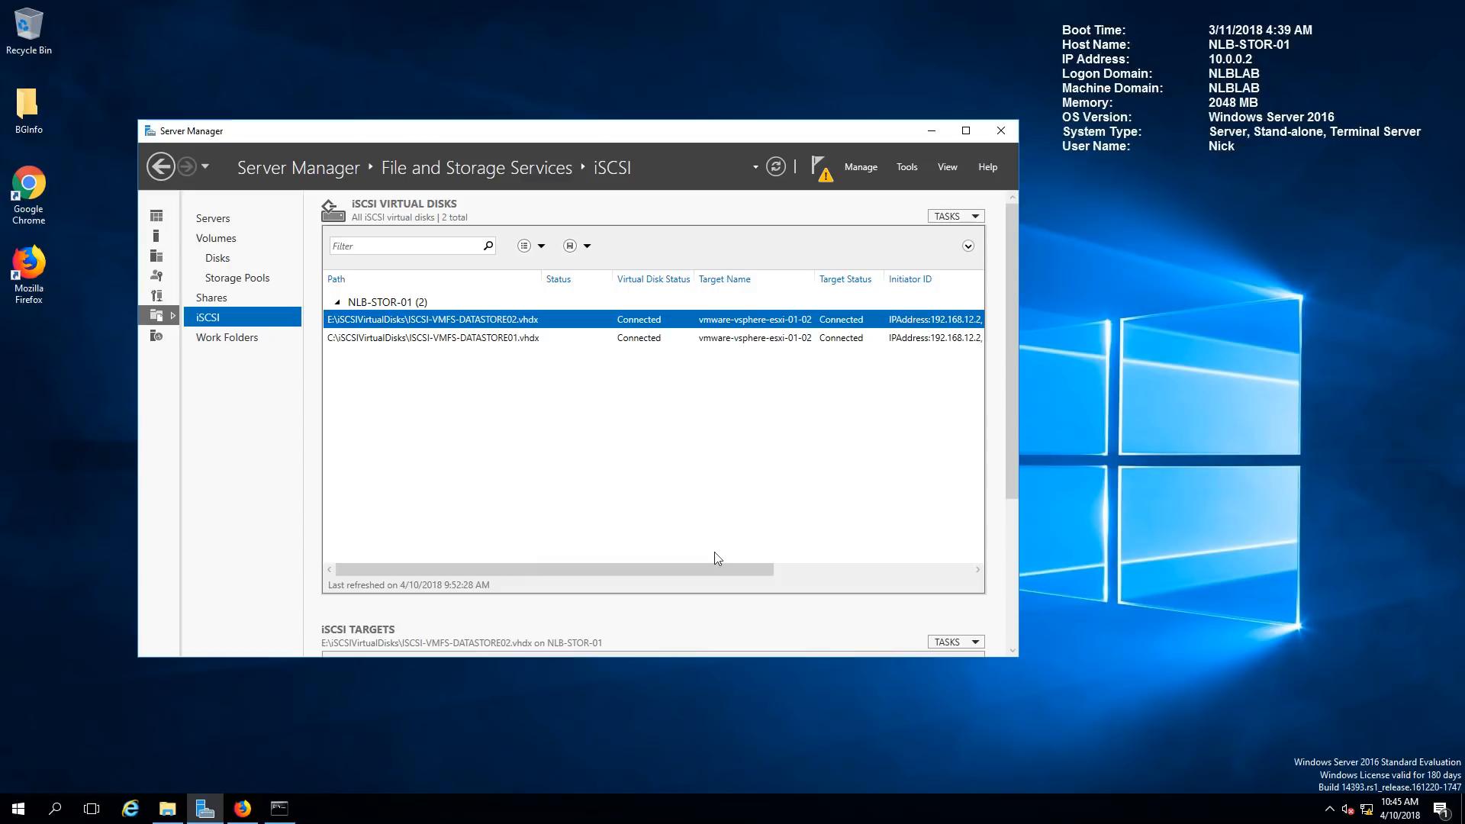
# - Switch to the vSphere Web Client and display the storage adapters of host nlb-esxi-01.nlblab.com
pyautogui.click(242, 808)
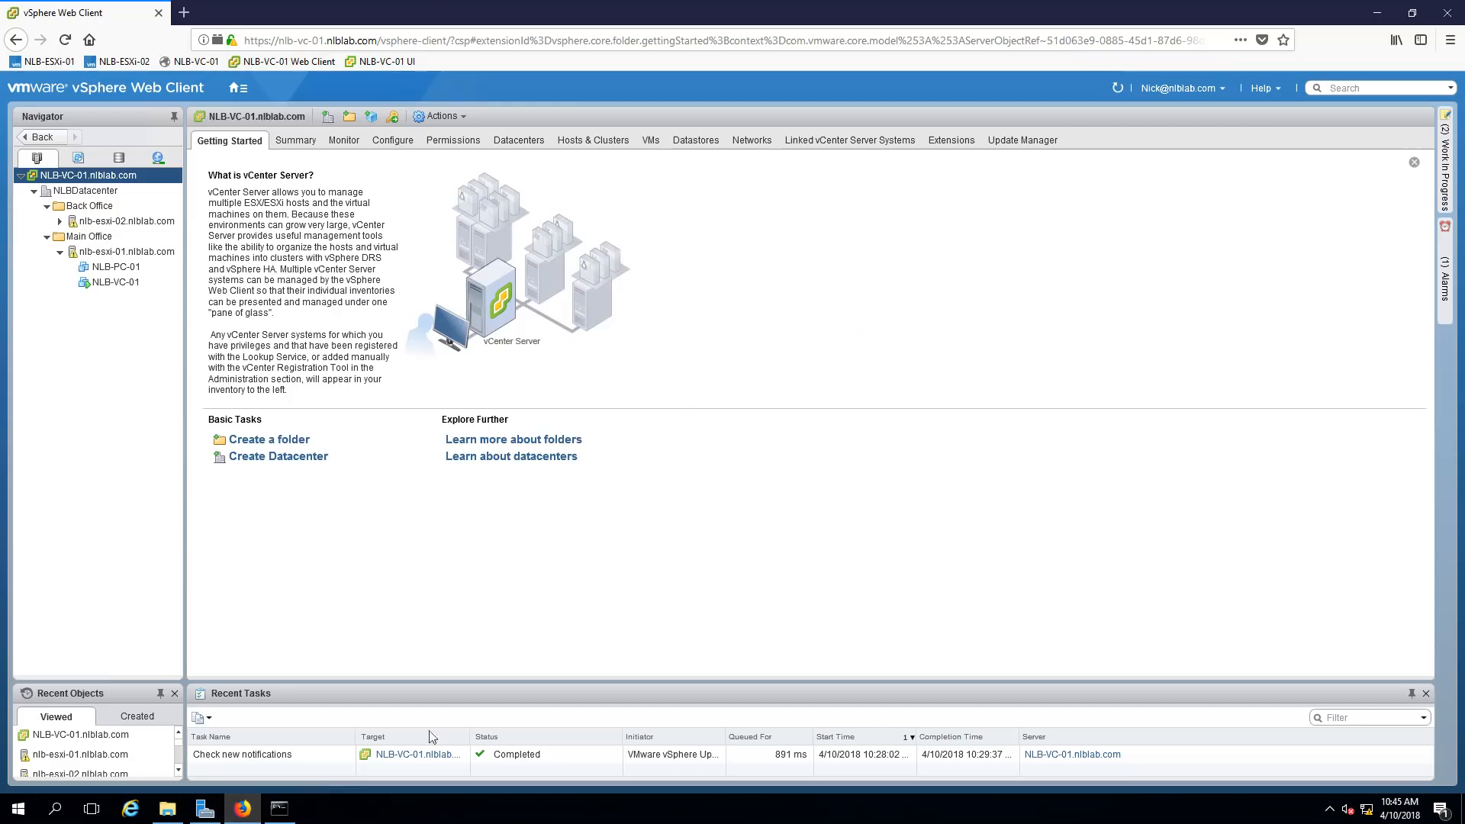
pyautogui.click(139, 254)
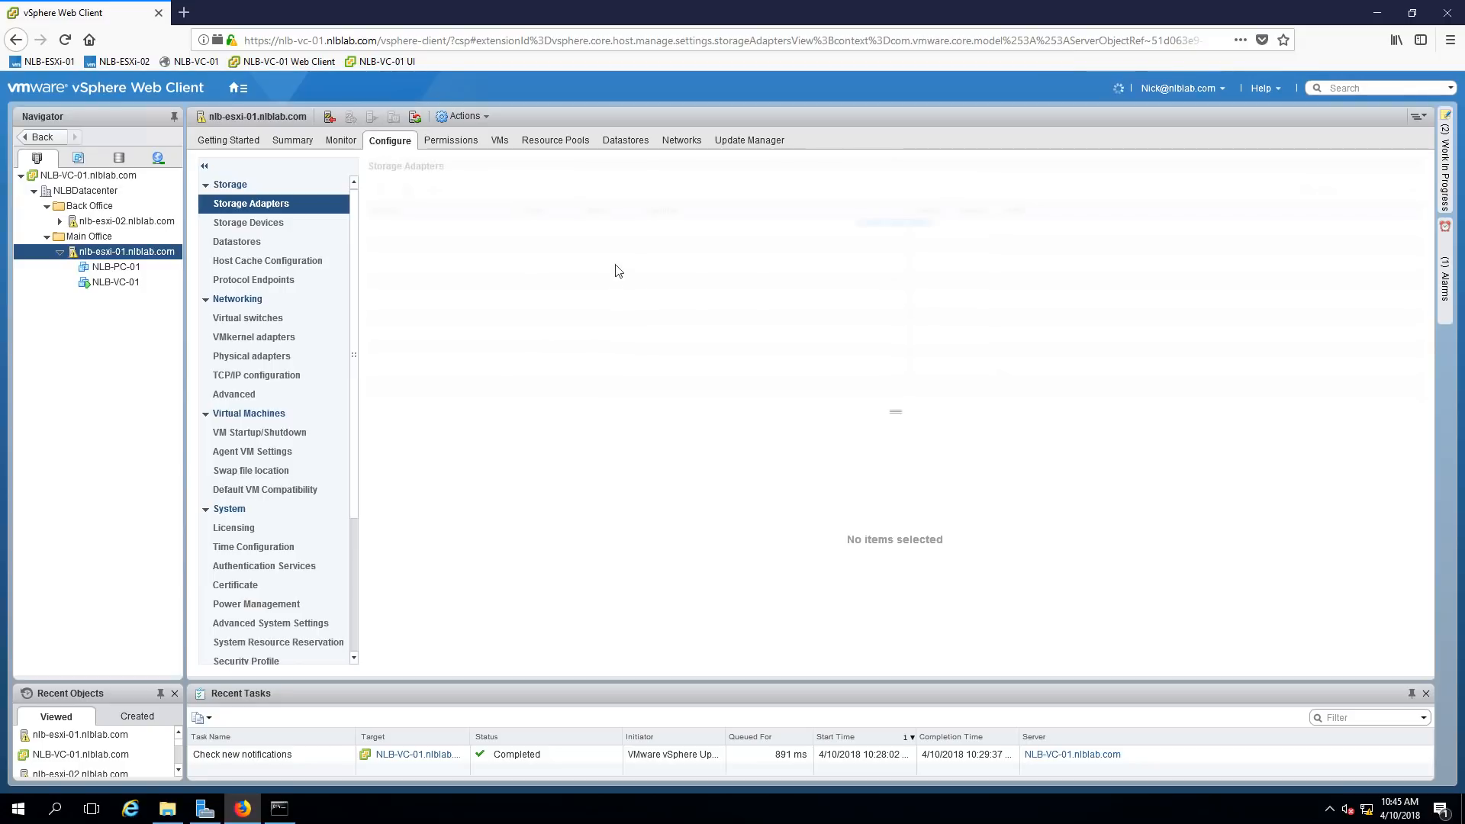
# - Switch to Server Manager and start a new iSCSI virtual disk stored on volume C: of NLB-STOR-01
pyautogui.click(204, 809)
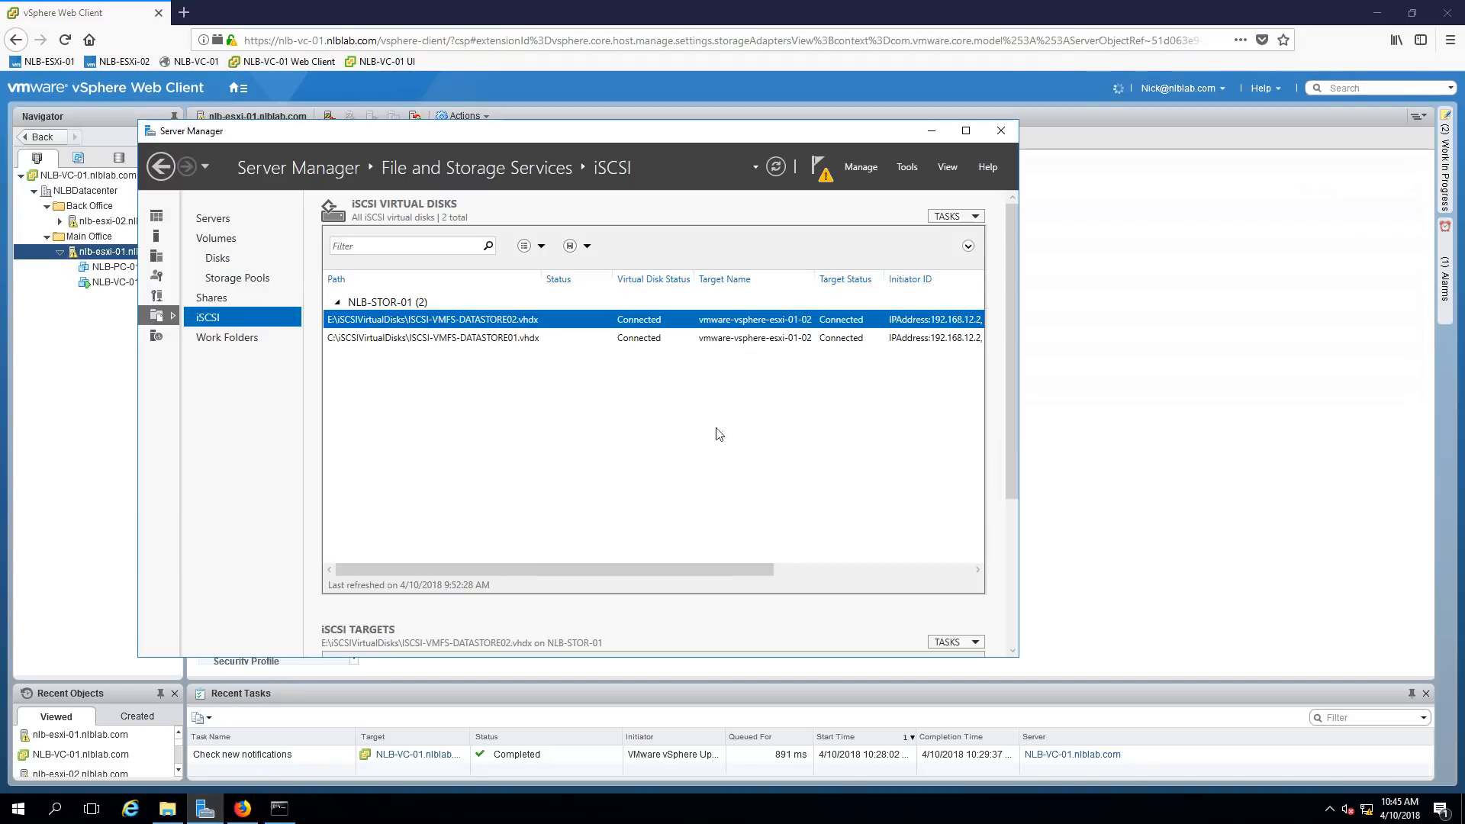
pyautogui.rightClick(492, 398)
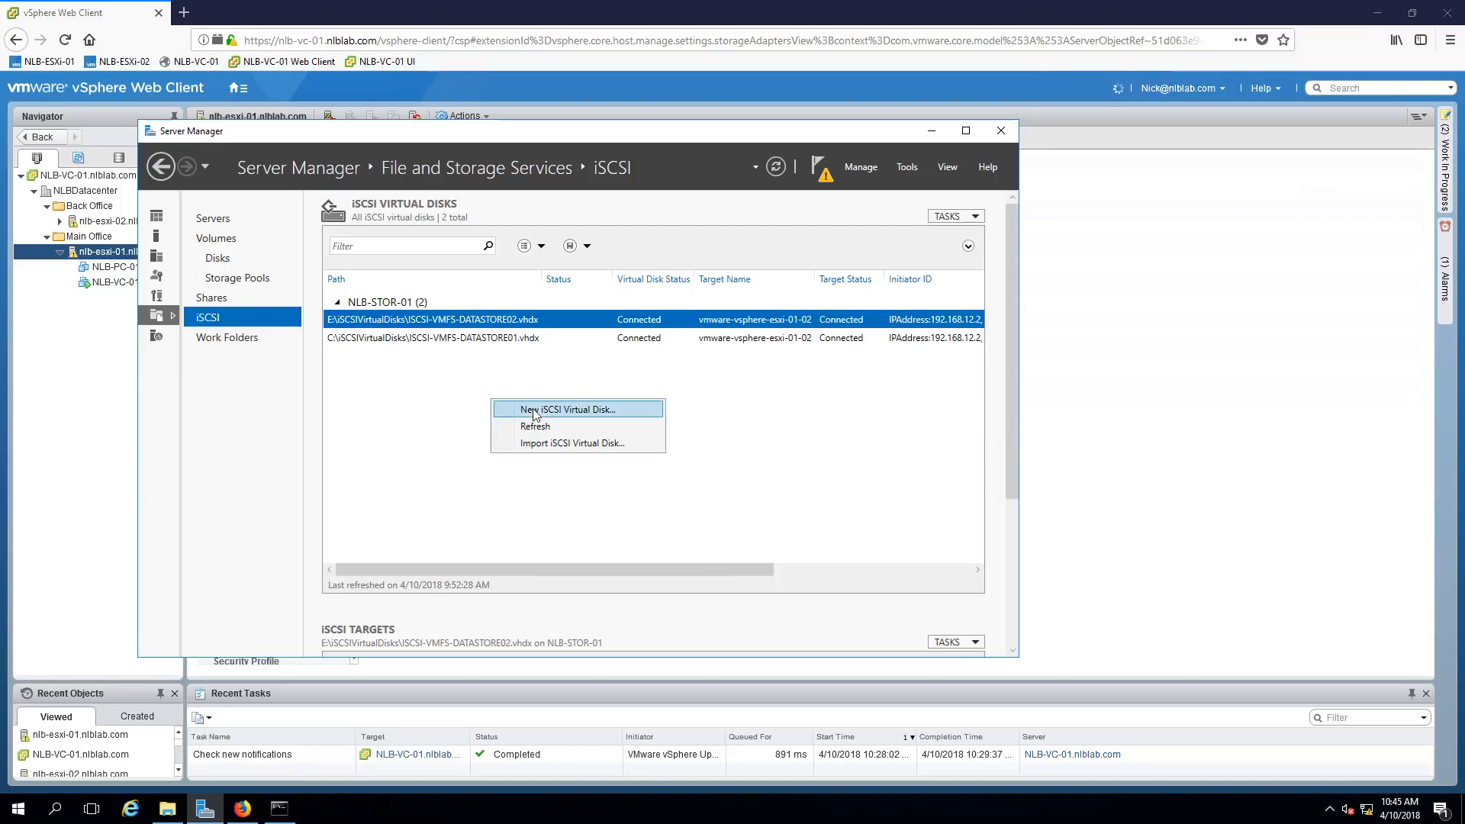
pyautogui.click(534, 413)
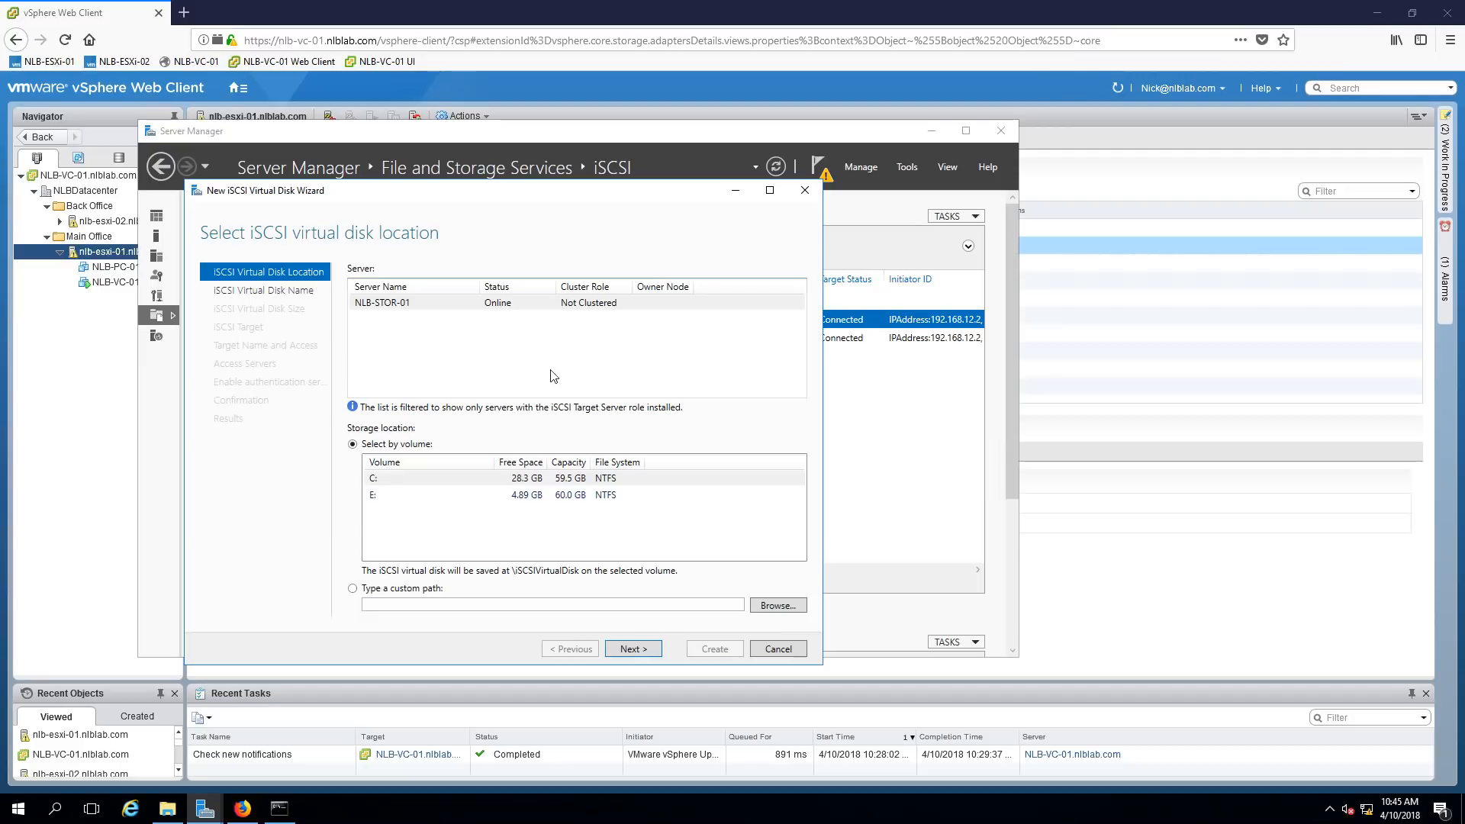
pyautogui.click(552, 478)
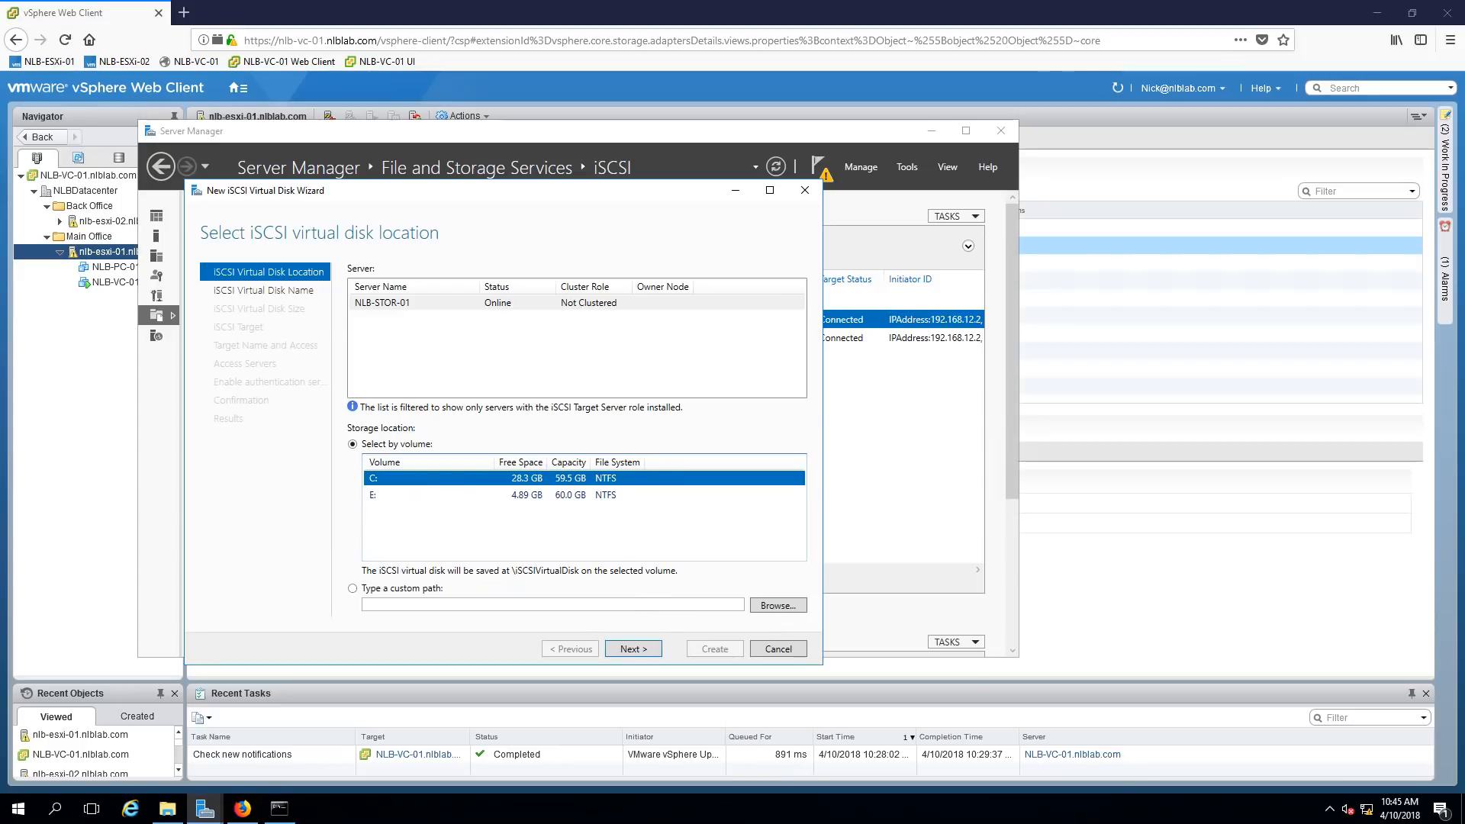
pyautogui.click(628, 650)
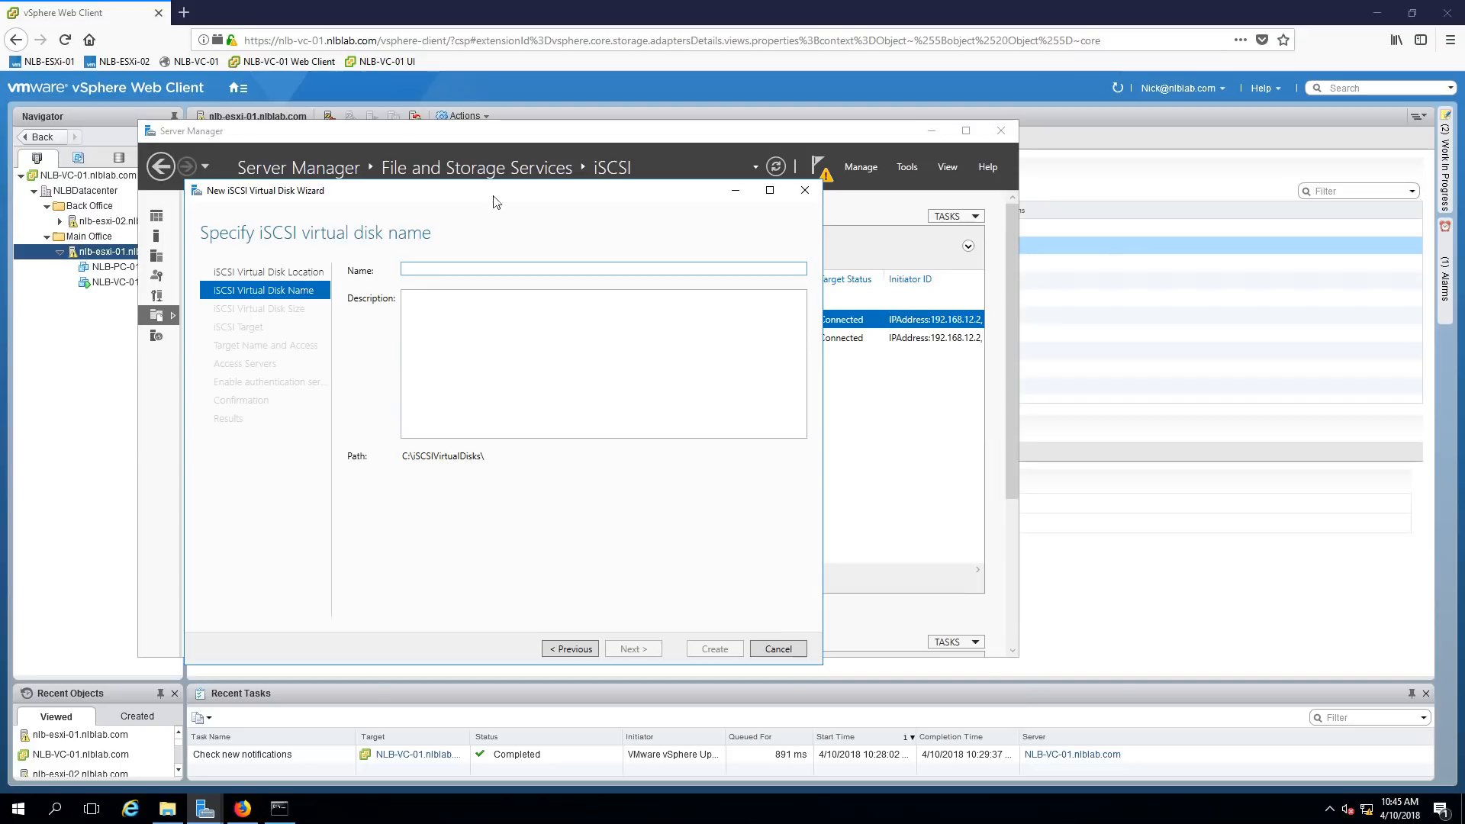
# - Name the new virtual disk ISCSI-VMFS-DATASTORE3 and give it a dynamically expanding size of 5 GB
pyautogui.moveTo(1006, 252); pyautogui.dragTo(1067, 251)
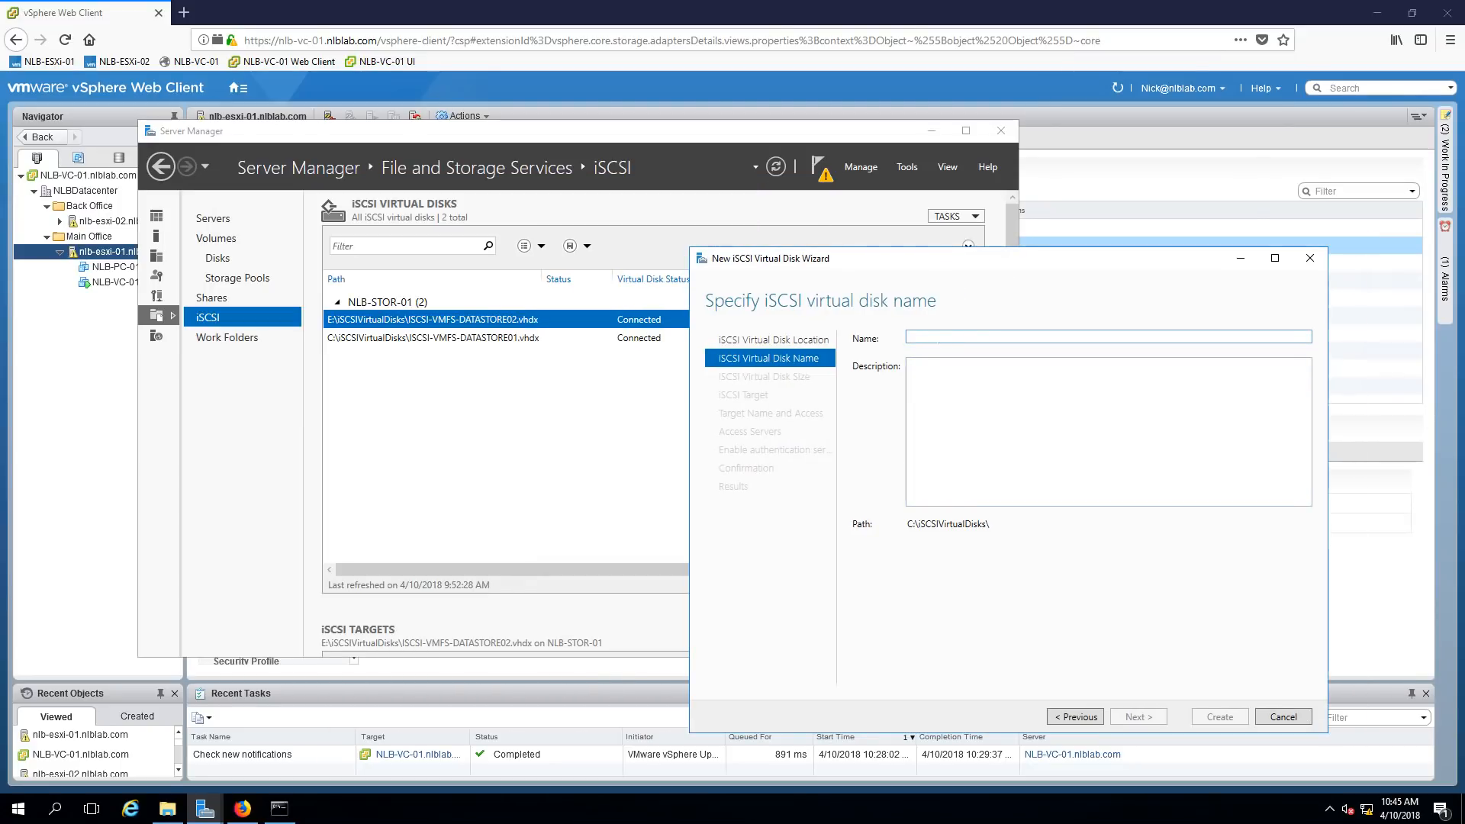
pyautogui.write('ISCS')
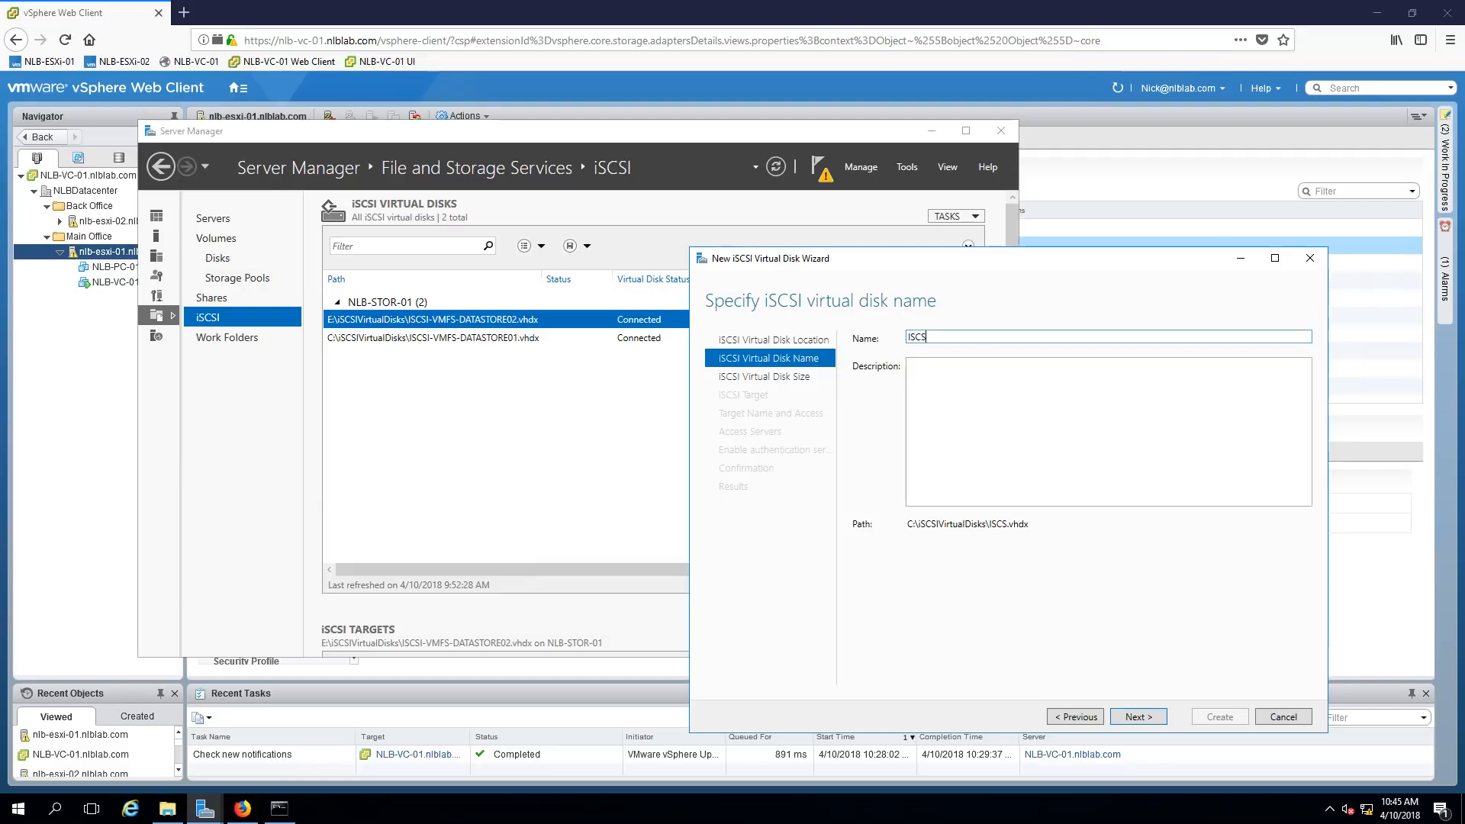
pyautogui.write('I-VMFS-DATA')
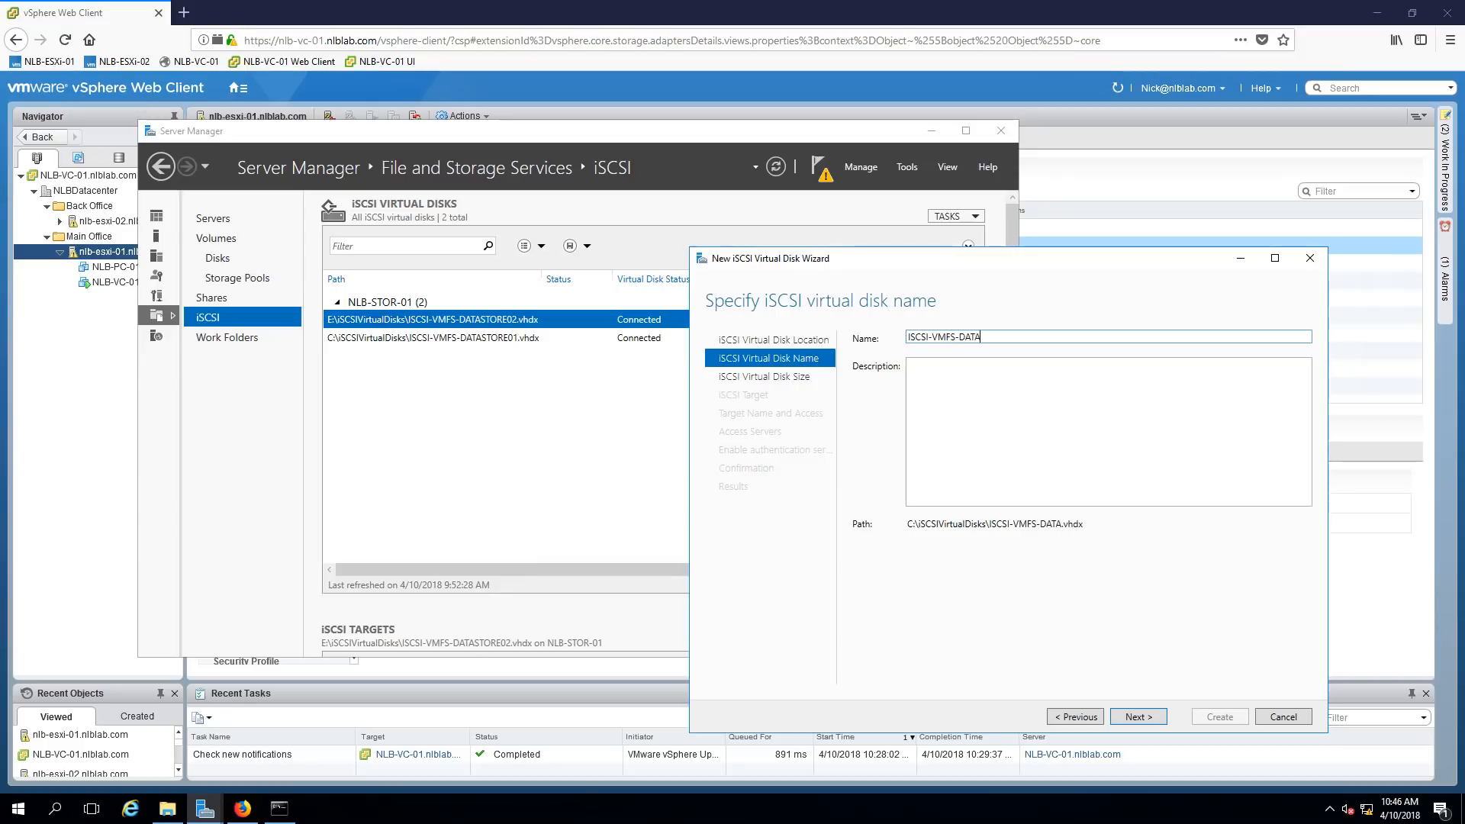
pyautogui.write('STORE3')
pyautogui.click(1136, 717)
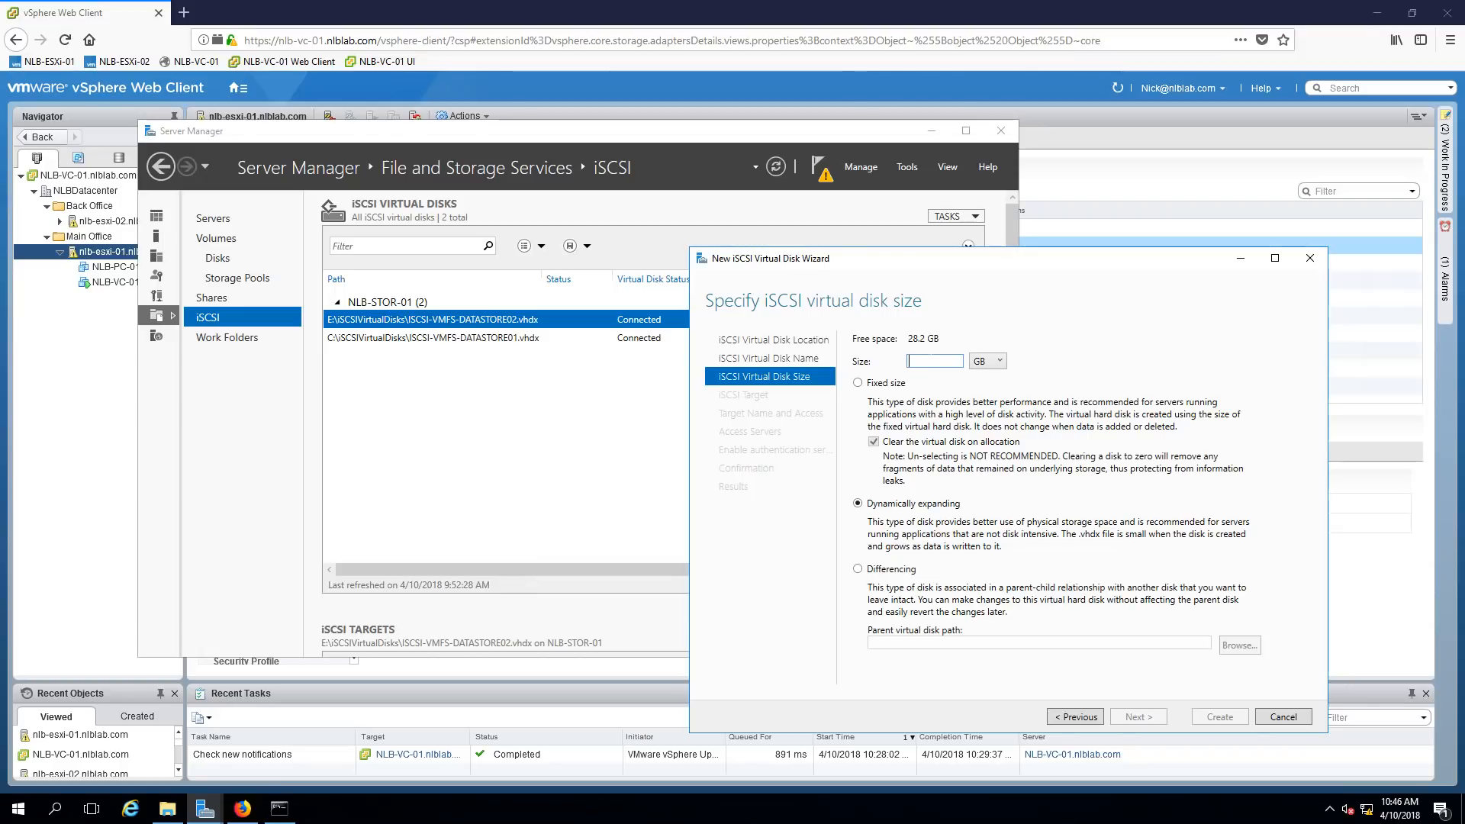
pyautogui.write('5')
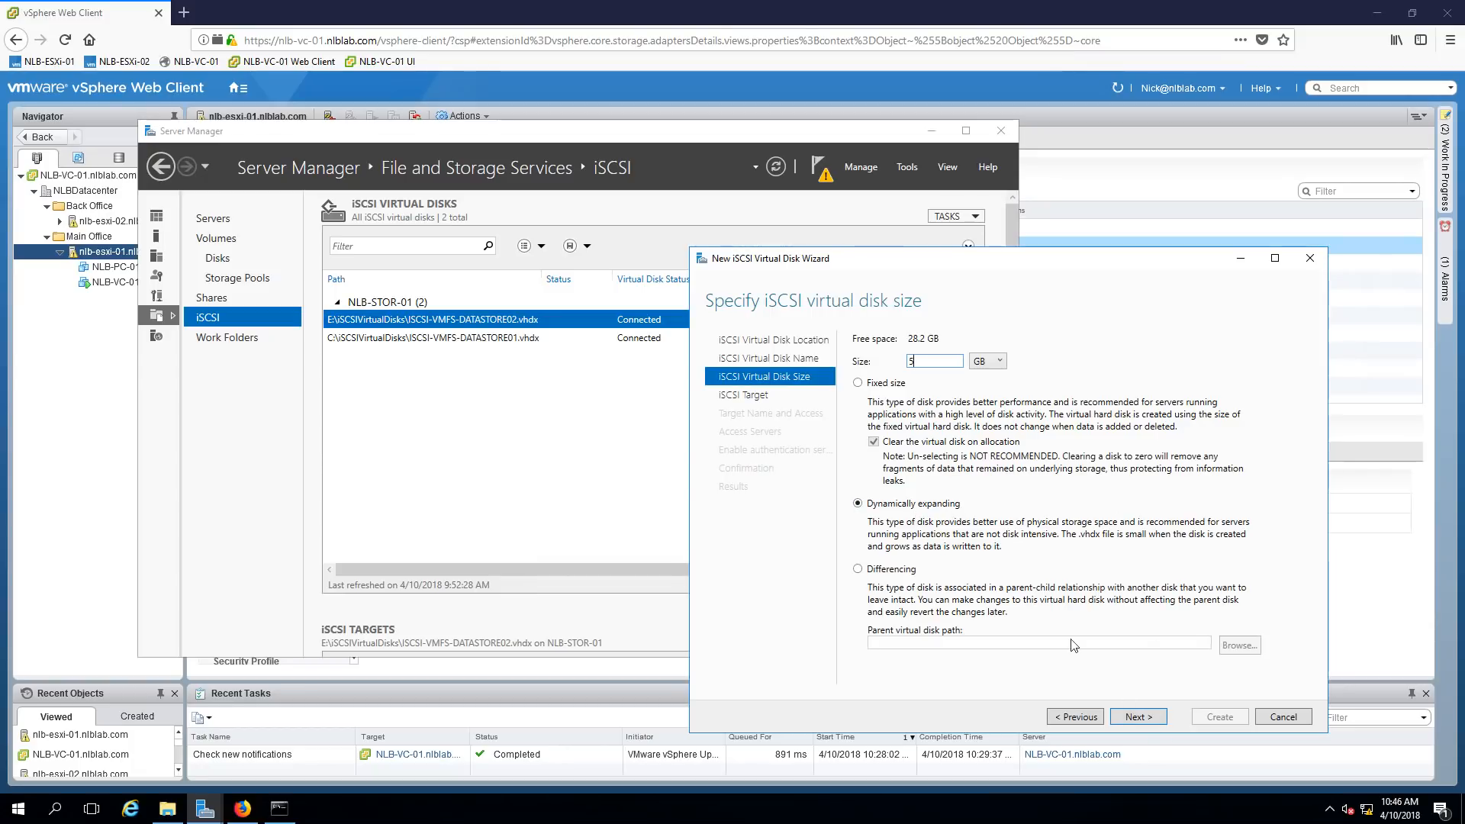
pyautogui.click(1146, 715)
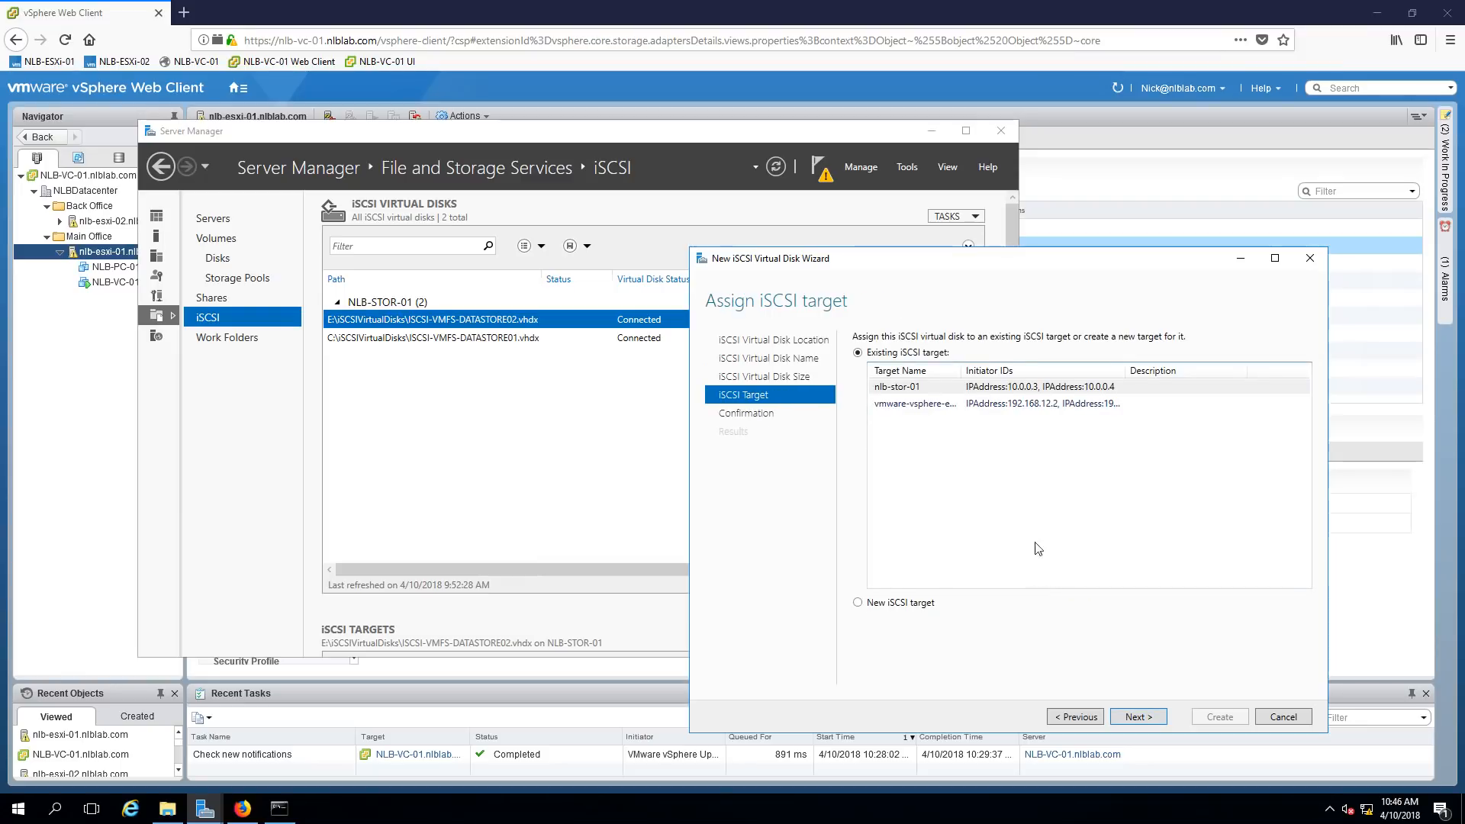
# - Select the existing target vmware-vsphere-esxi-01-02 and widen the list columns to read its full name and initiator IDs
pyautogui.click(938, 408)
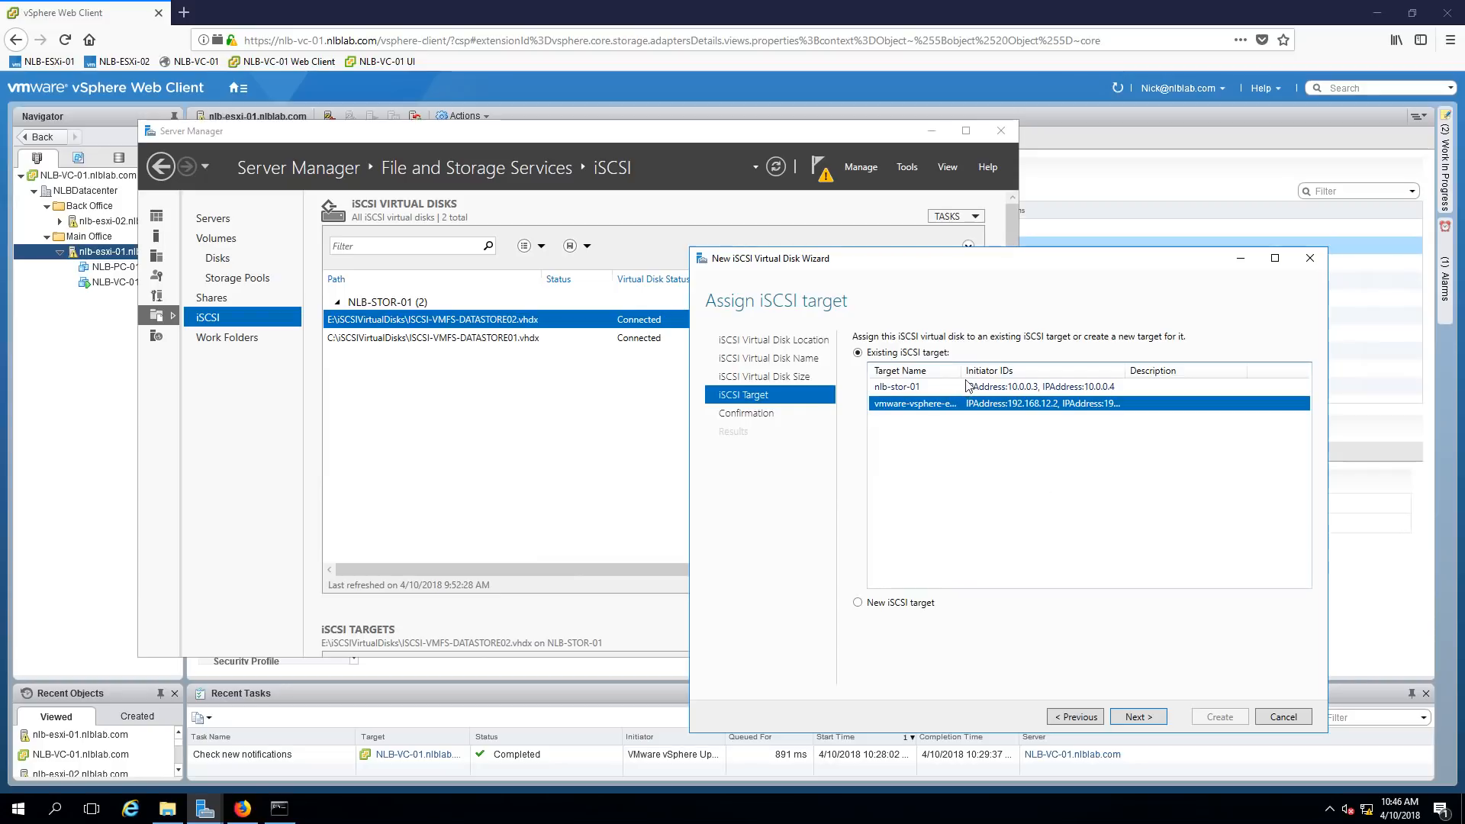
pyautogui.moveTo(964, 376); pyautogui.dragTo(984, 374)
pyautogui.moveTo(1142, 372); pyautogui.dragTo(1199, 372)
pyautogui.moveTo(982, 371)
pyautogui.mouseDown()
pyautogui.moveTo(1046, 370)
pyautogui.moveTo(1009, 378)
pyautogui.mouseUp()
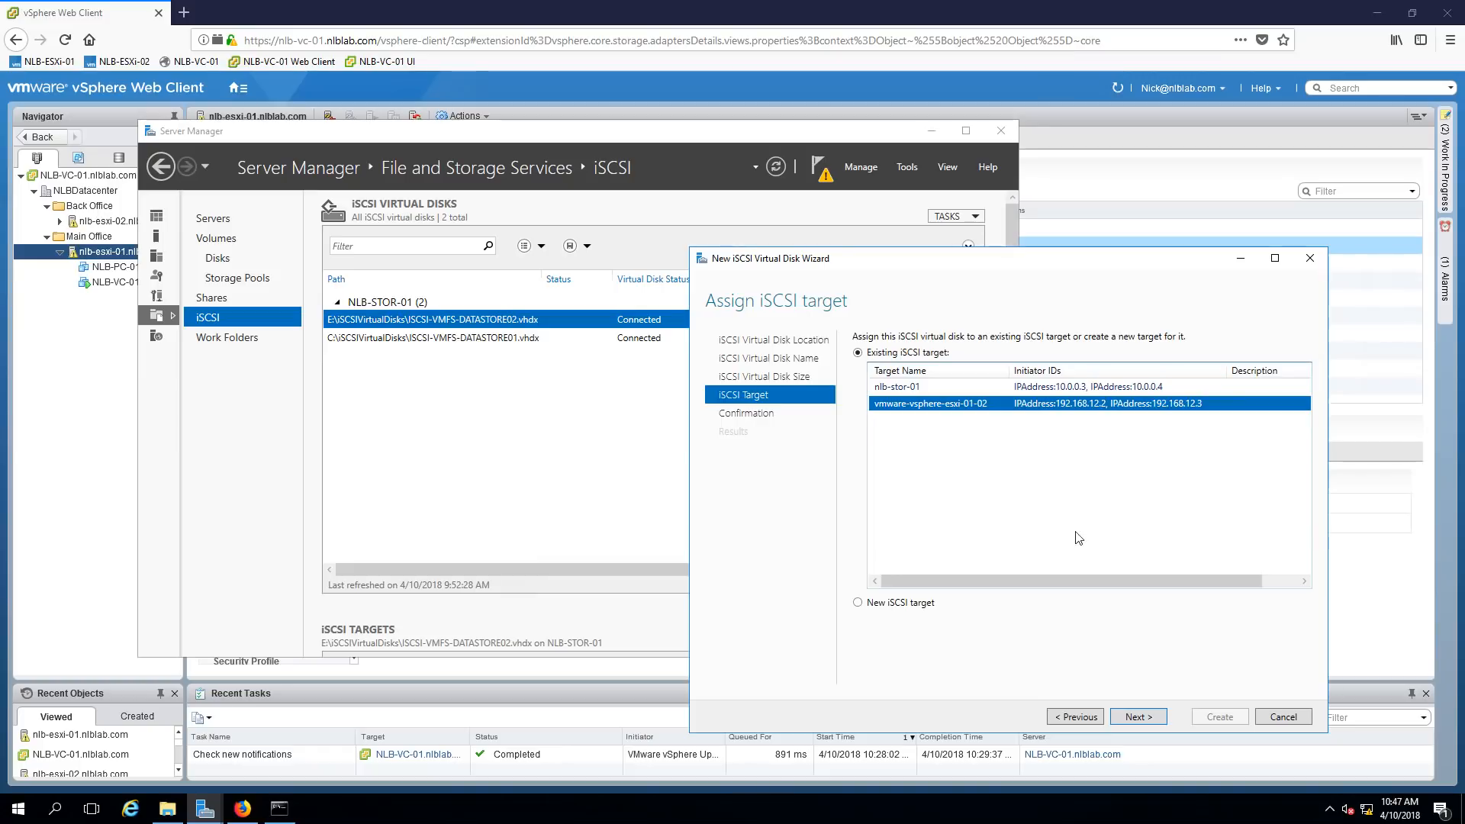
# - Try assigning the disk to a new iSCSI target named test and proceed to its access servers
pyautogui.click(901, 600)
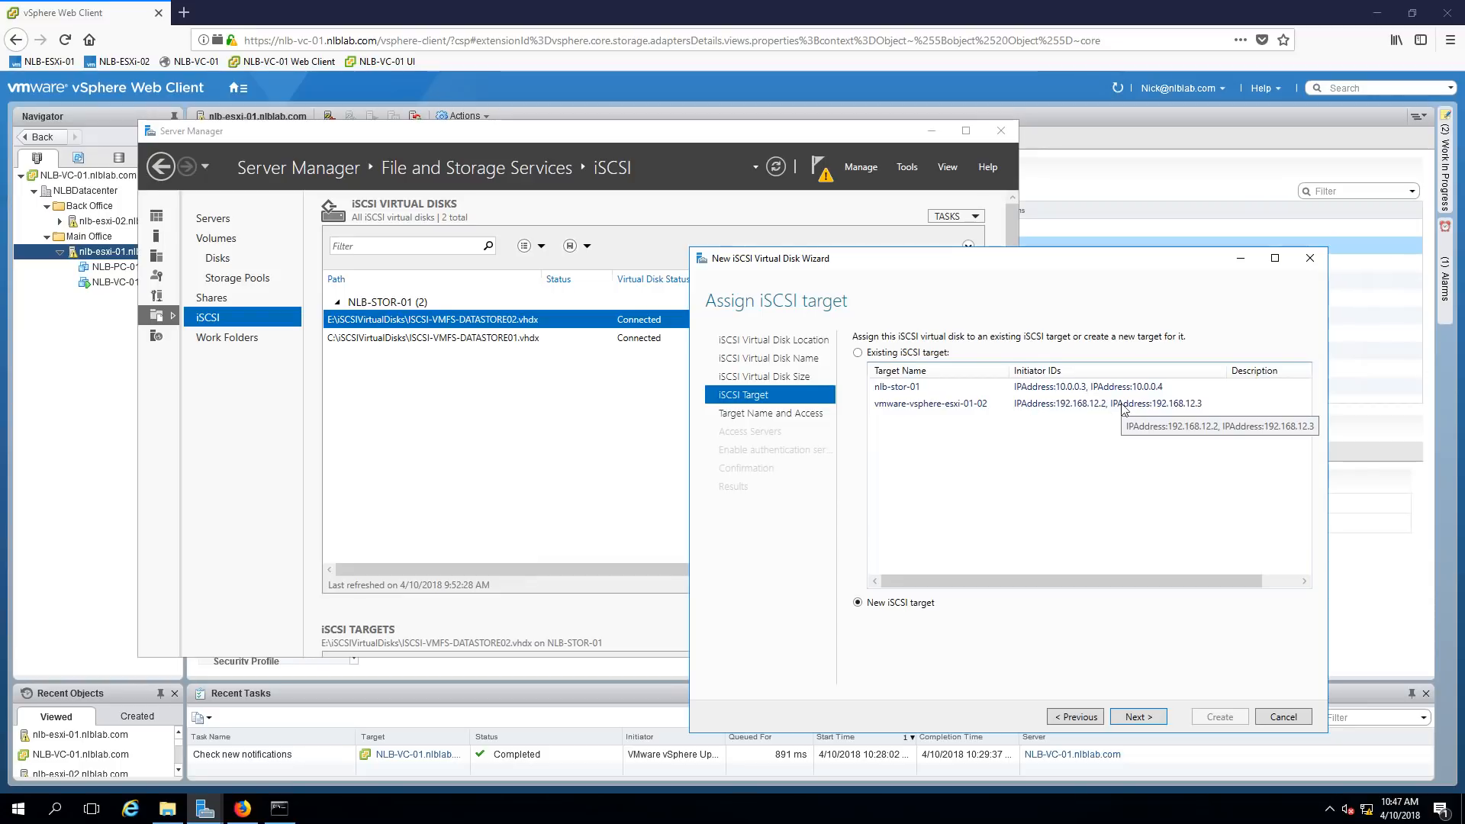
pyautogui.click(1156, 715)
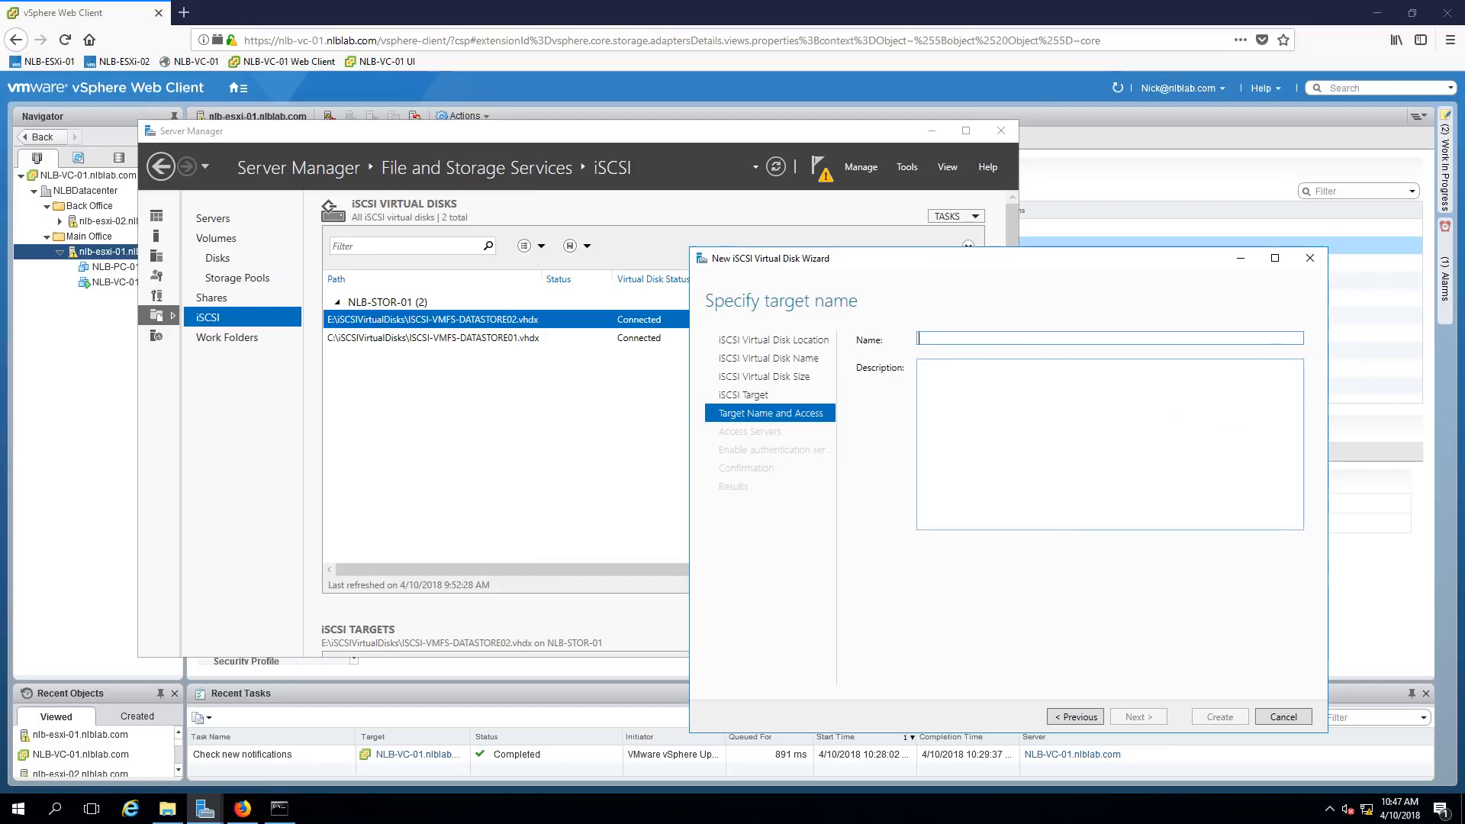
pyautogui.write('test')
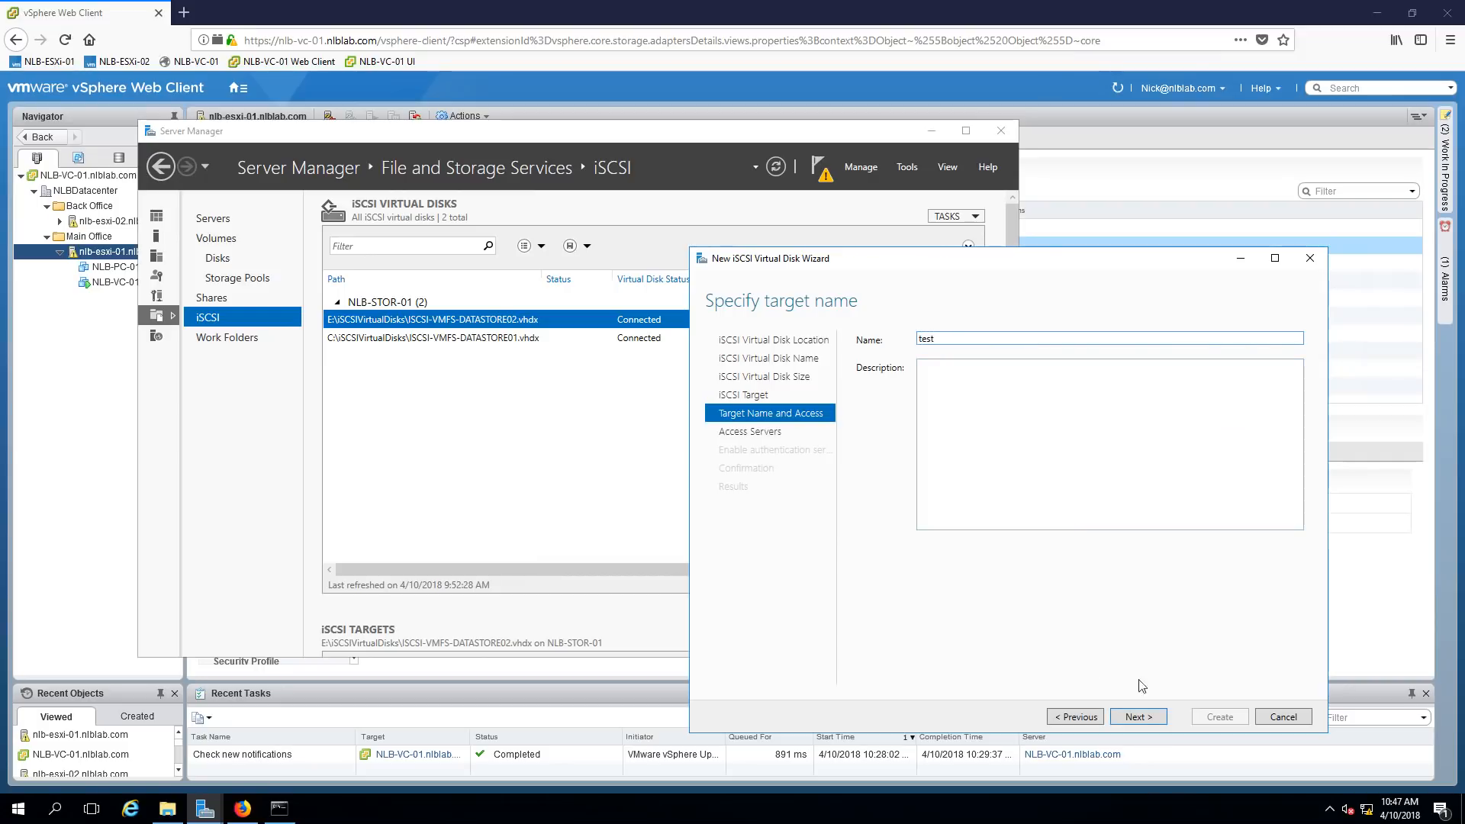
pyautogui.click(1152, 716)
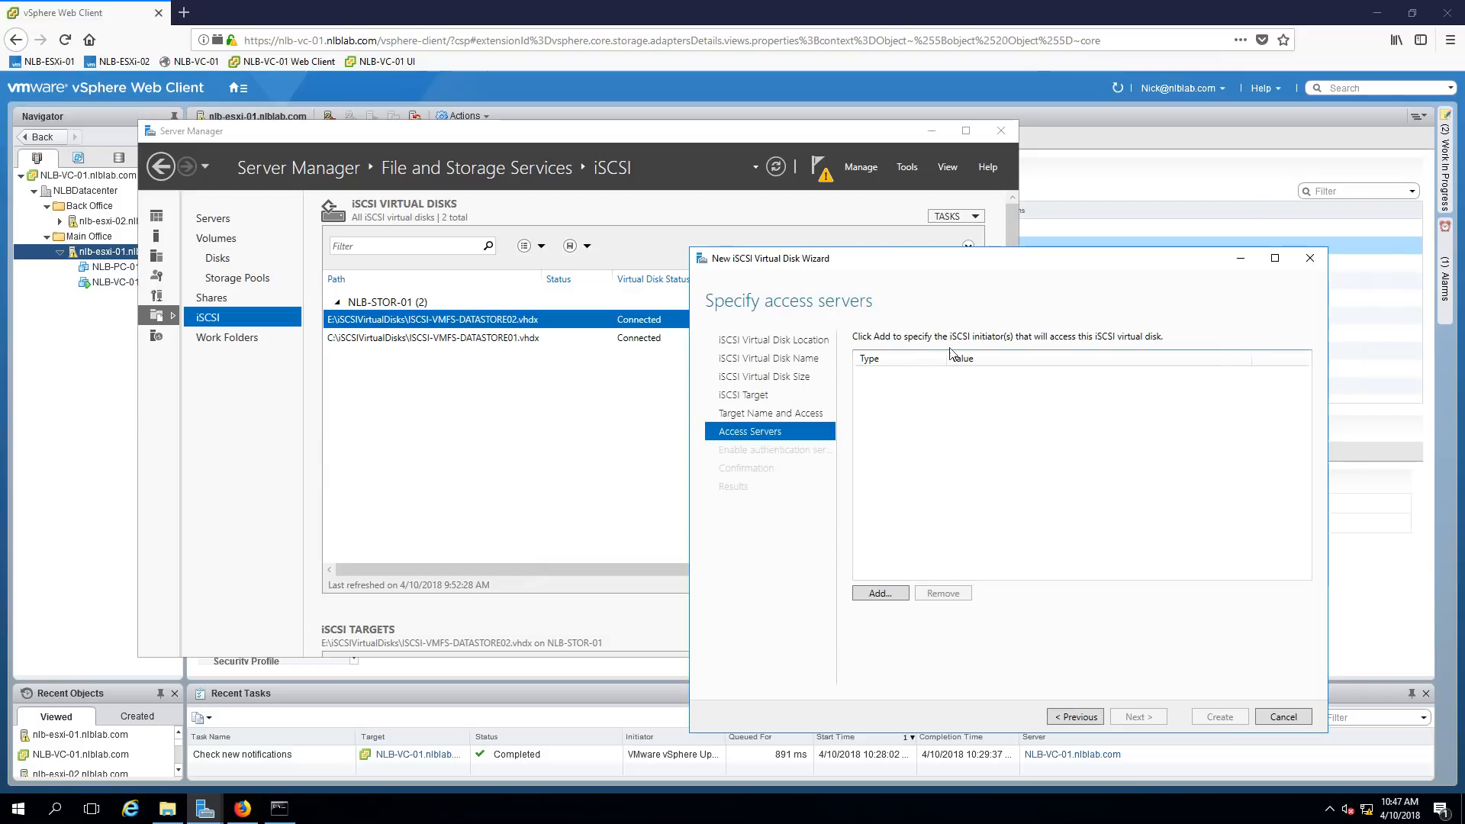
# - Try adding an initiator ID with a manually entered value of type IP Address, and cancel without adding it
pyautogui.click(880, 593)
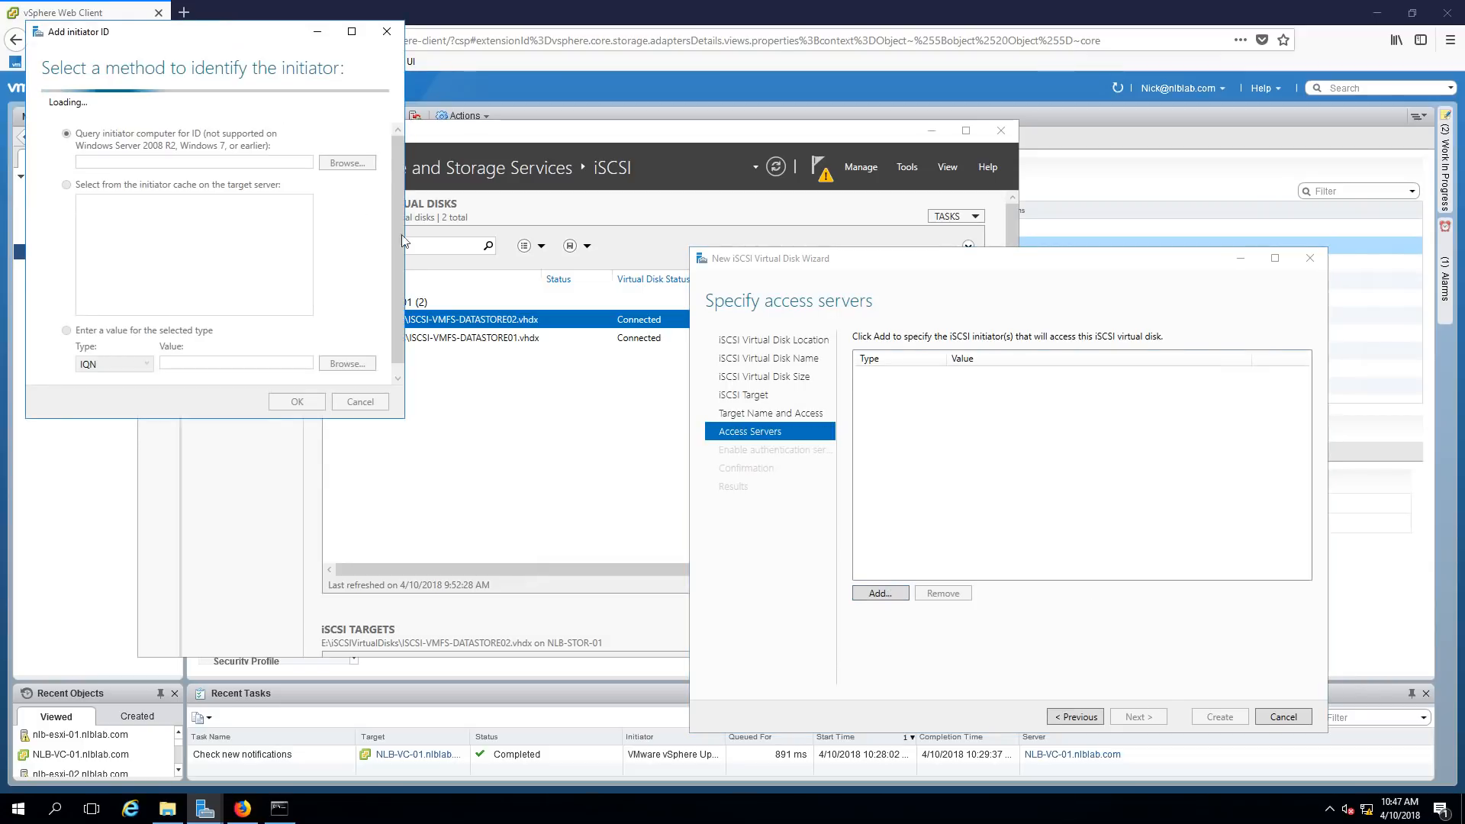
pyautogui.moveTo(763, 154); pyautogui.dragTo(1069, 238)
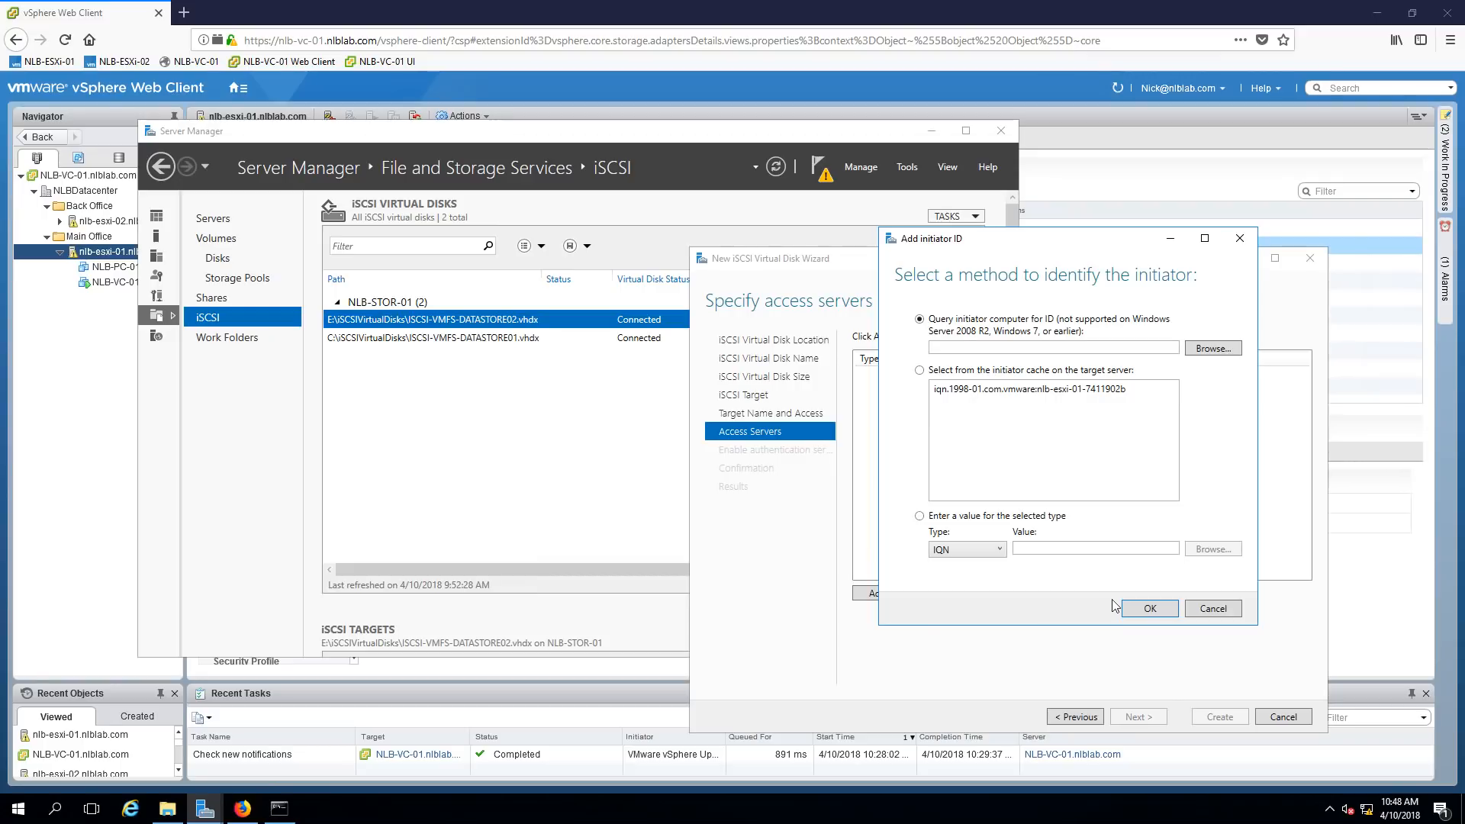
pyautogui.click(960, 518)
pyautogui.click(976, 552)
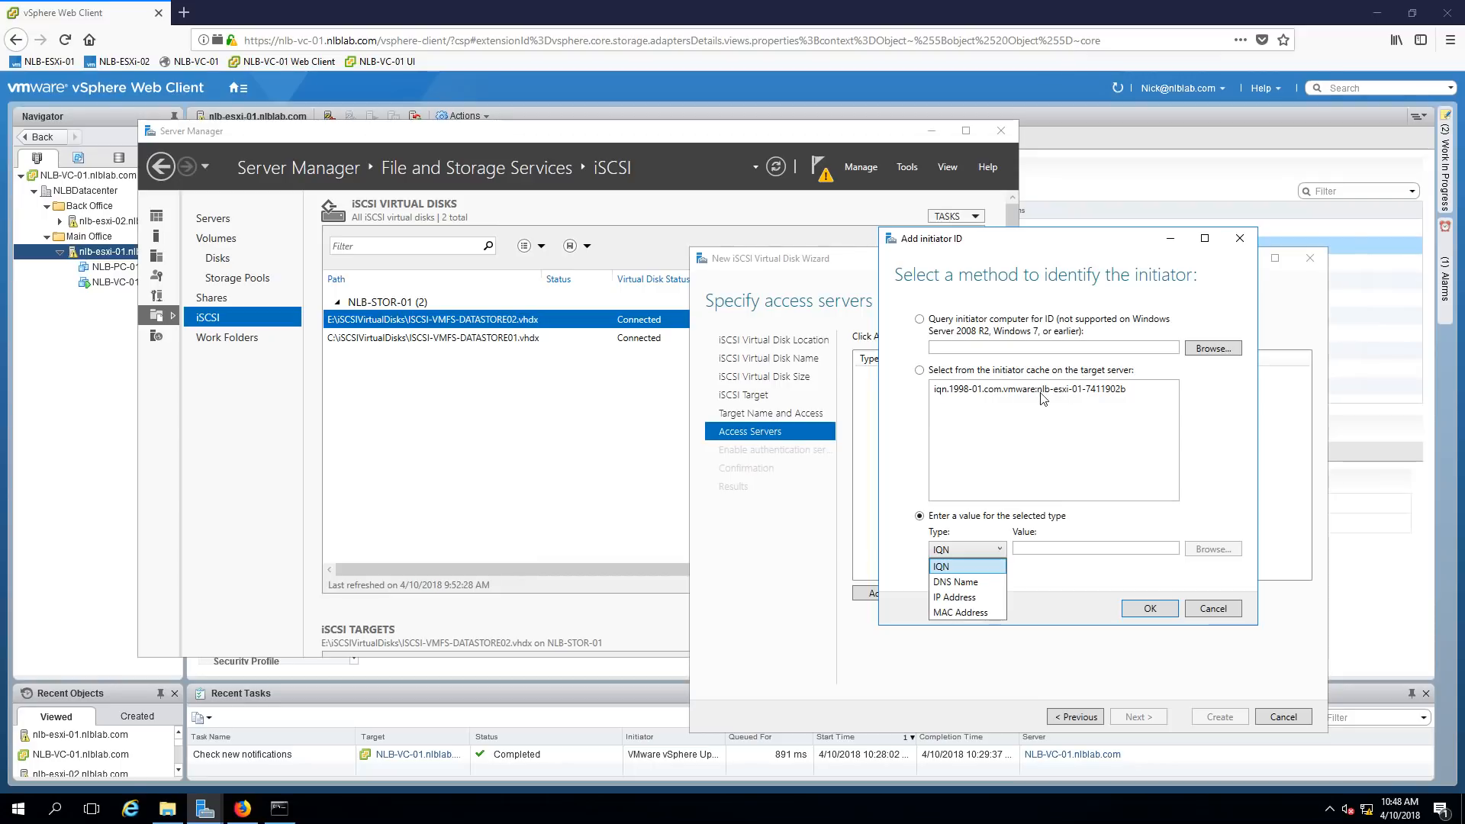
pyautogui.click(955, 597)
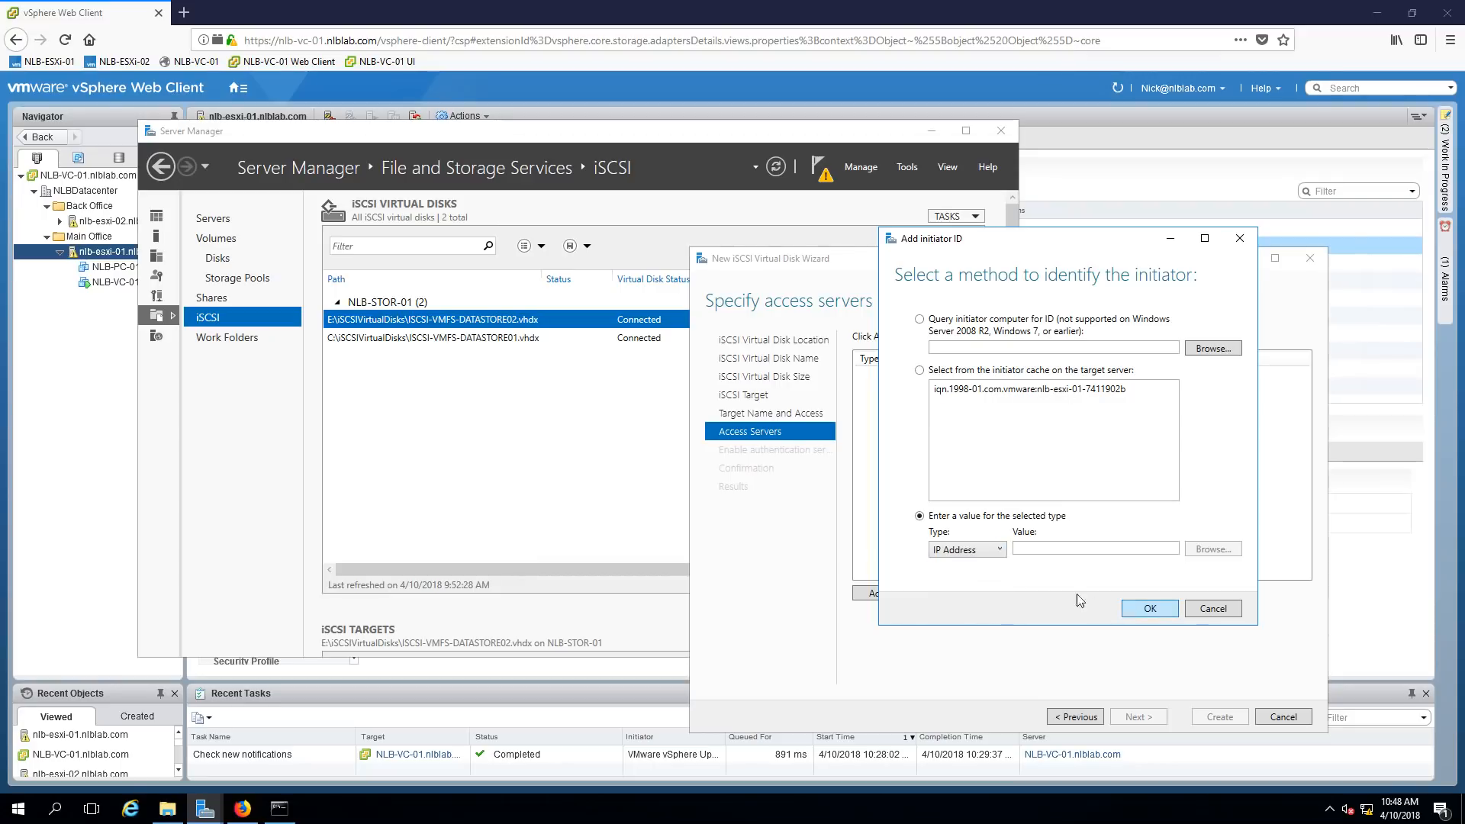
pyautogui.click(1220, 611)
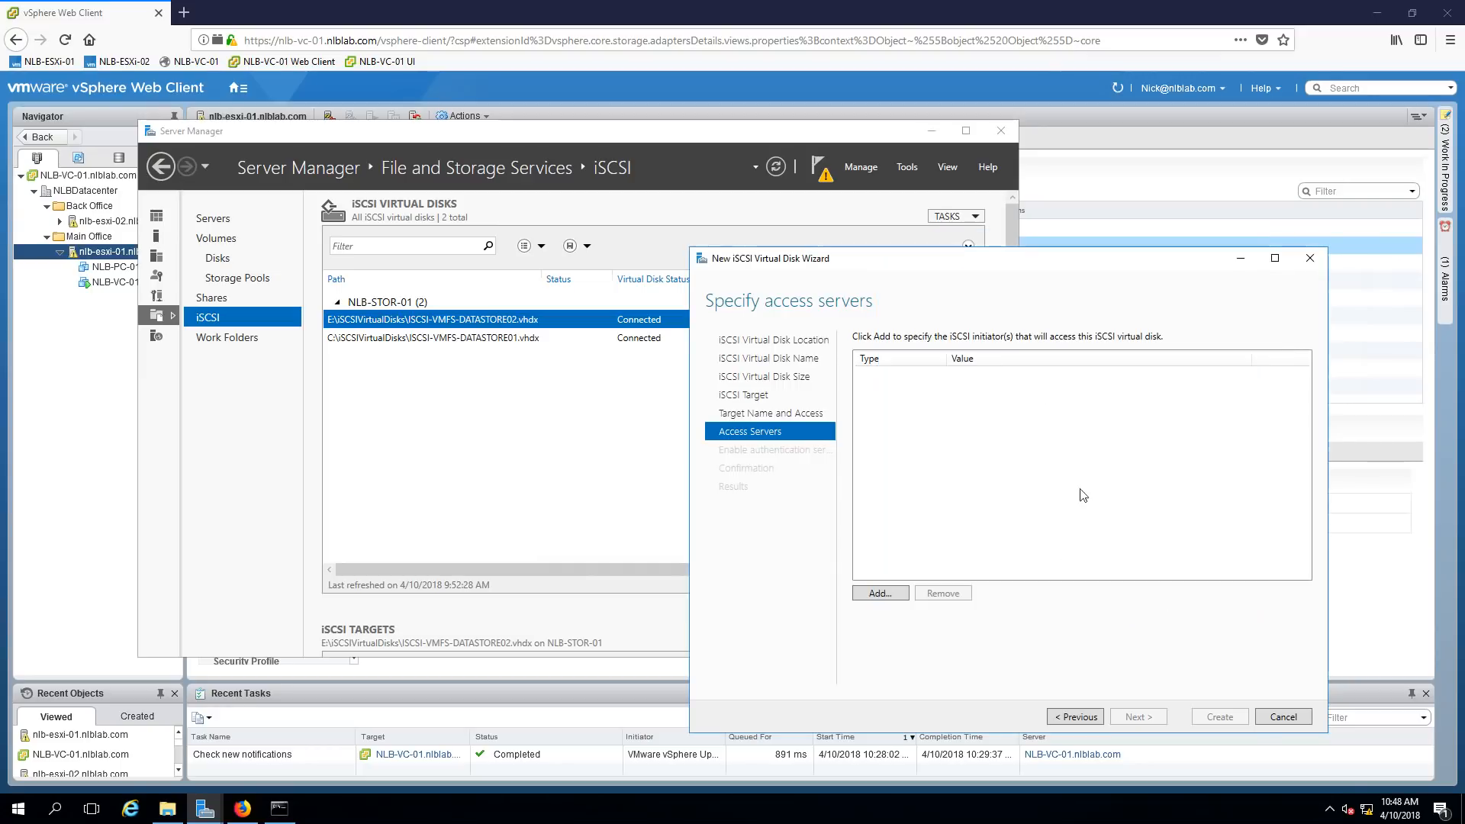
# - Go back to the target choice, assign the disk to the existing target vmware-vsphere-esxi-01-02, create it and close the wizard
pyautogui.click(1072, 717)
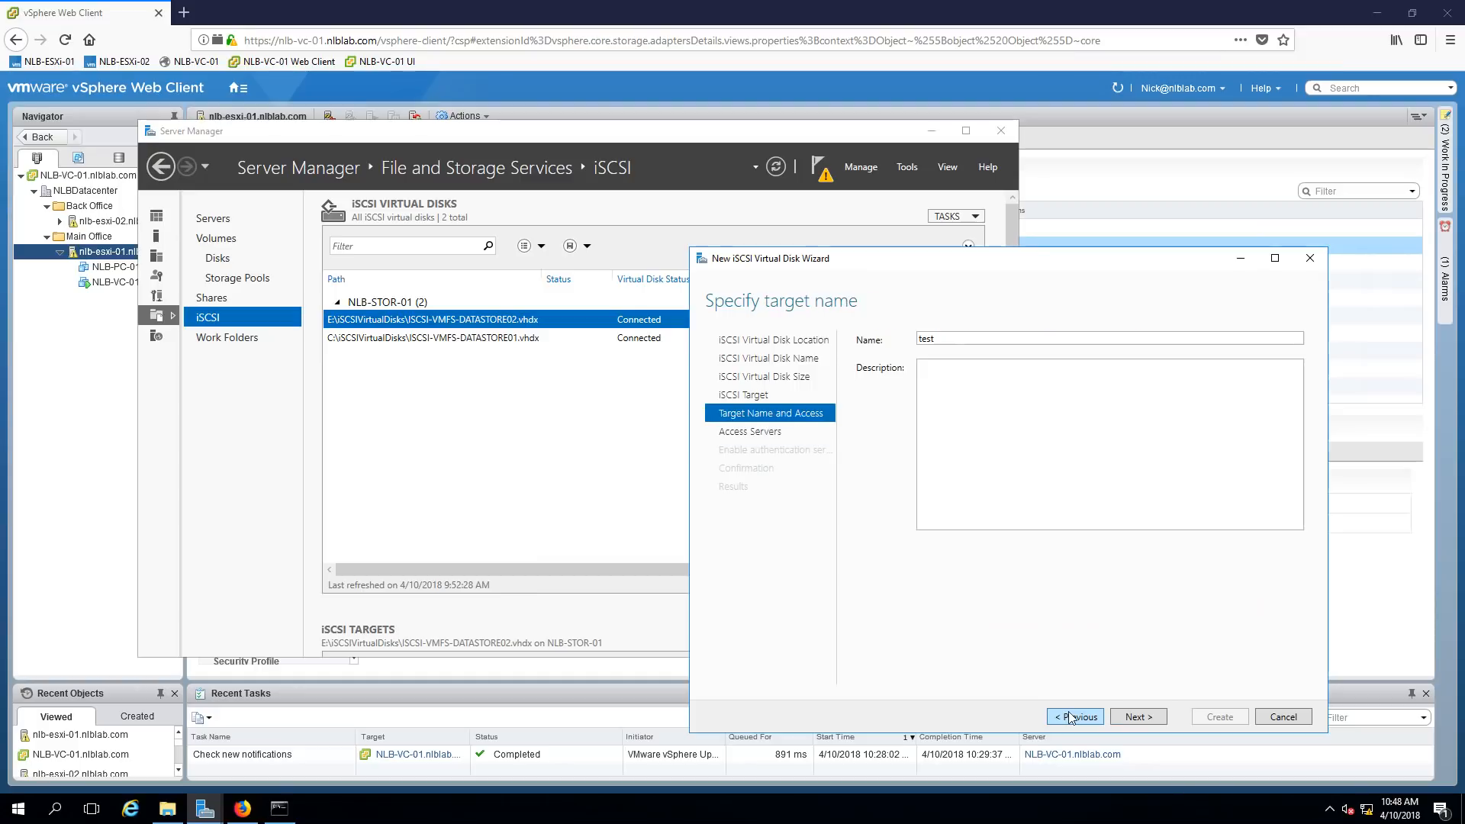
pyautogui.click(1071, 717)
pyautogui.click(1073, 404)
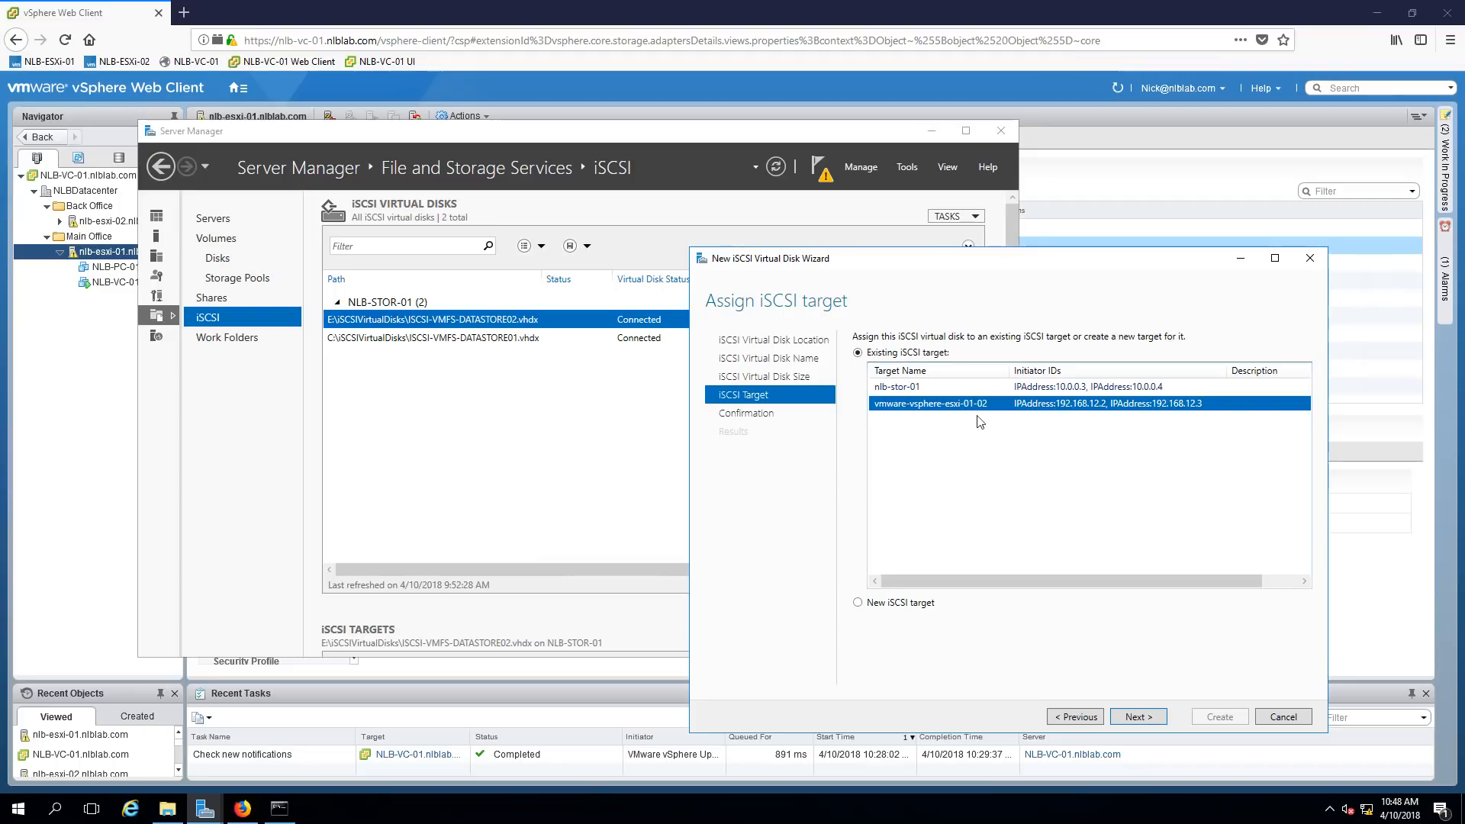
pyautogui.click(1135, 717)
pyautogui.click(1218, 717)
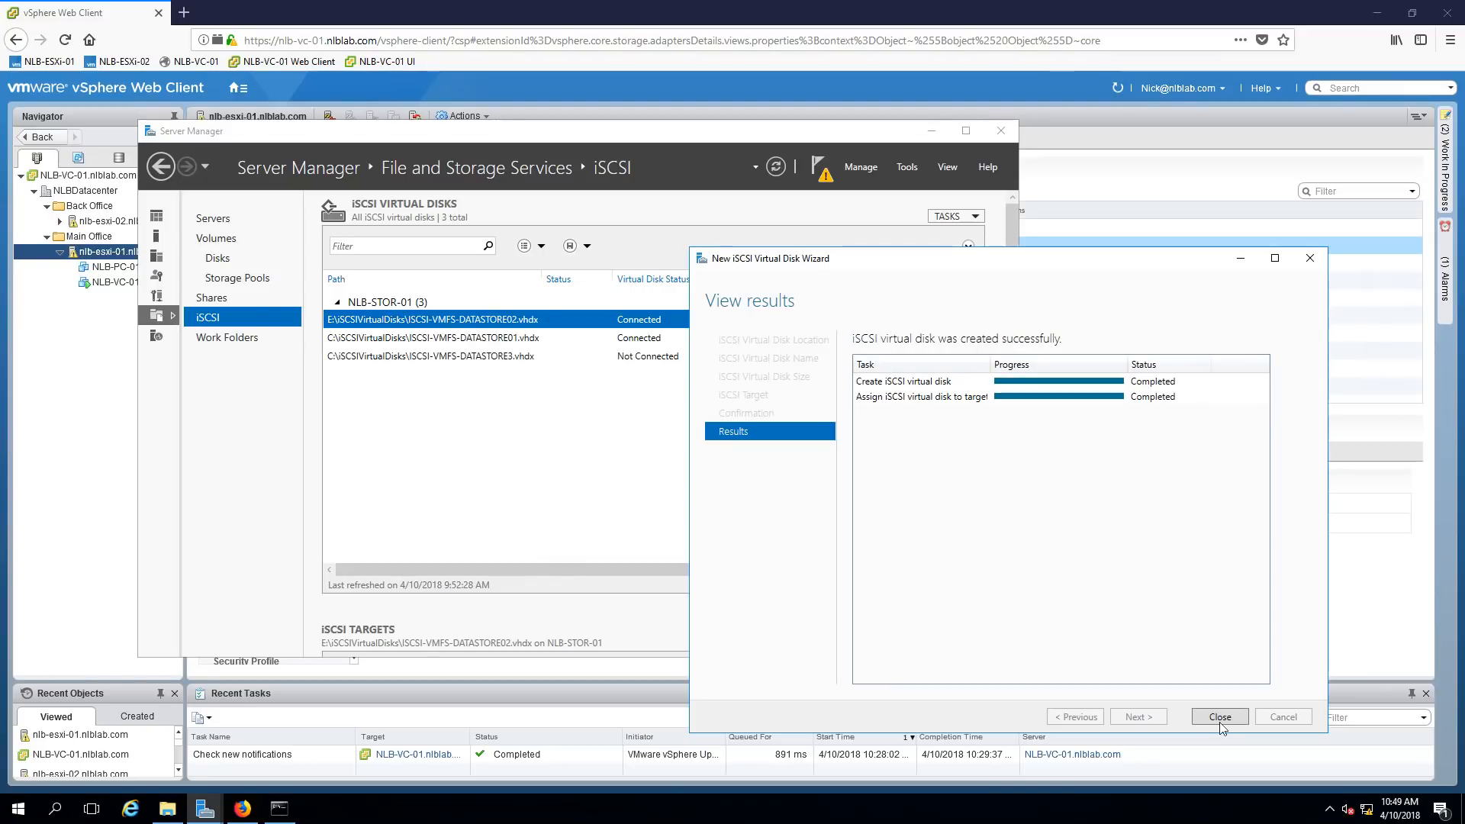
pyautogui.click(1220, 718)
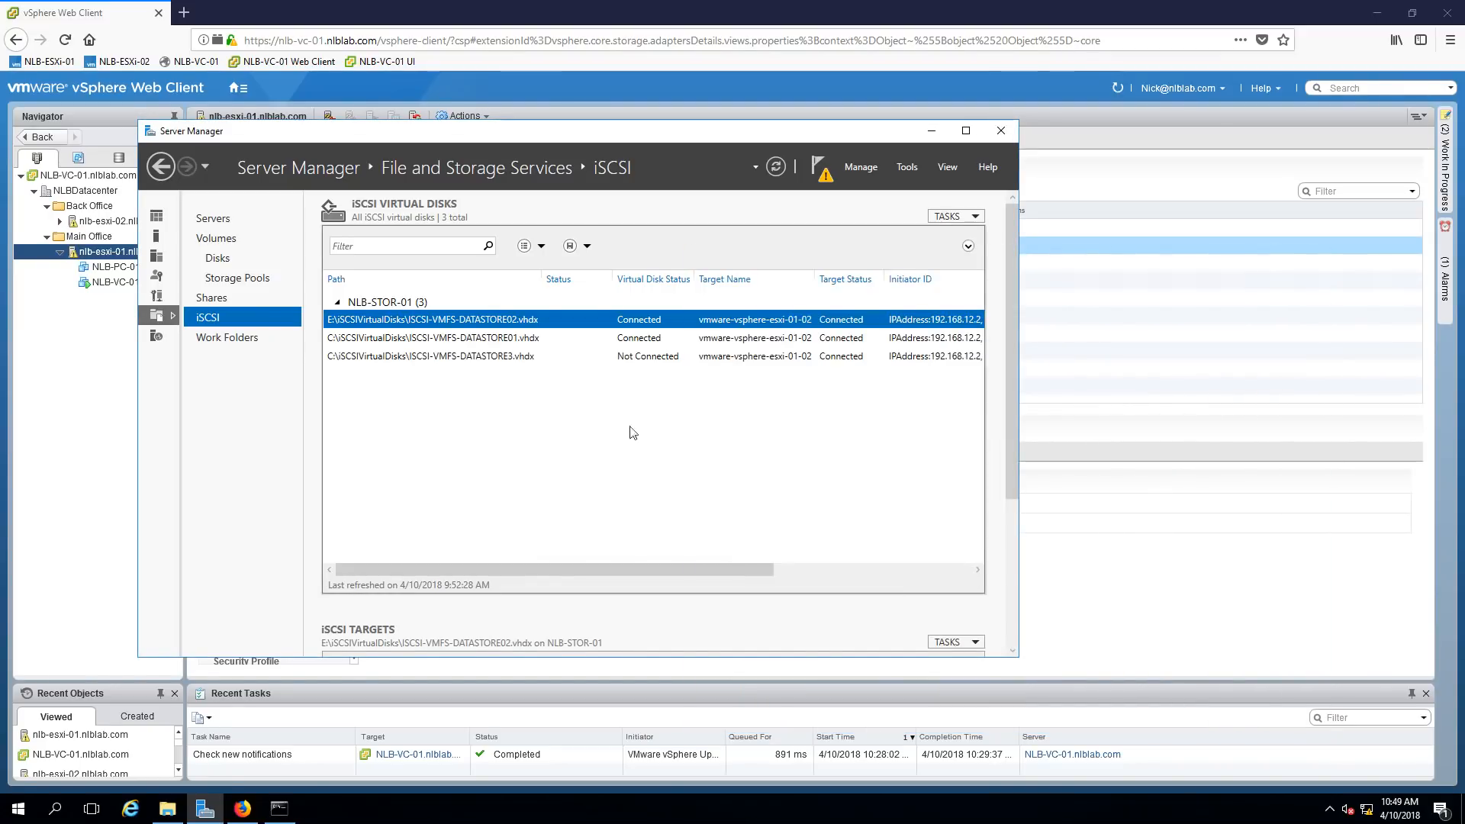
# - Select the ISCSI-VMFS-DATASTORE3.vhdx virtual disk and check its connection status, target name and initiator IDs
pyautogui.click(638, 358)
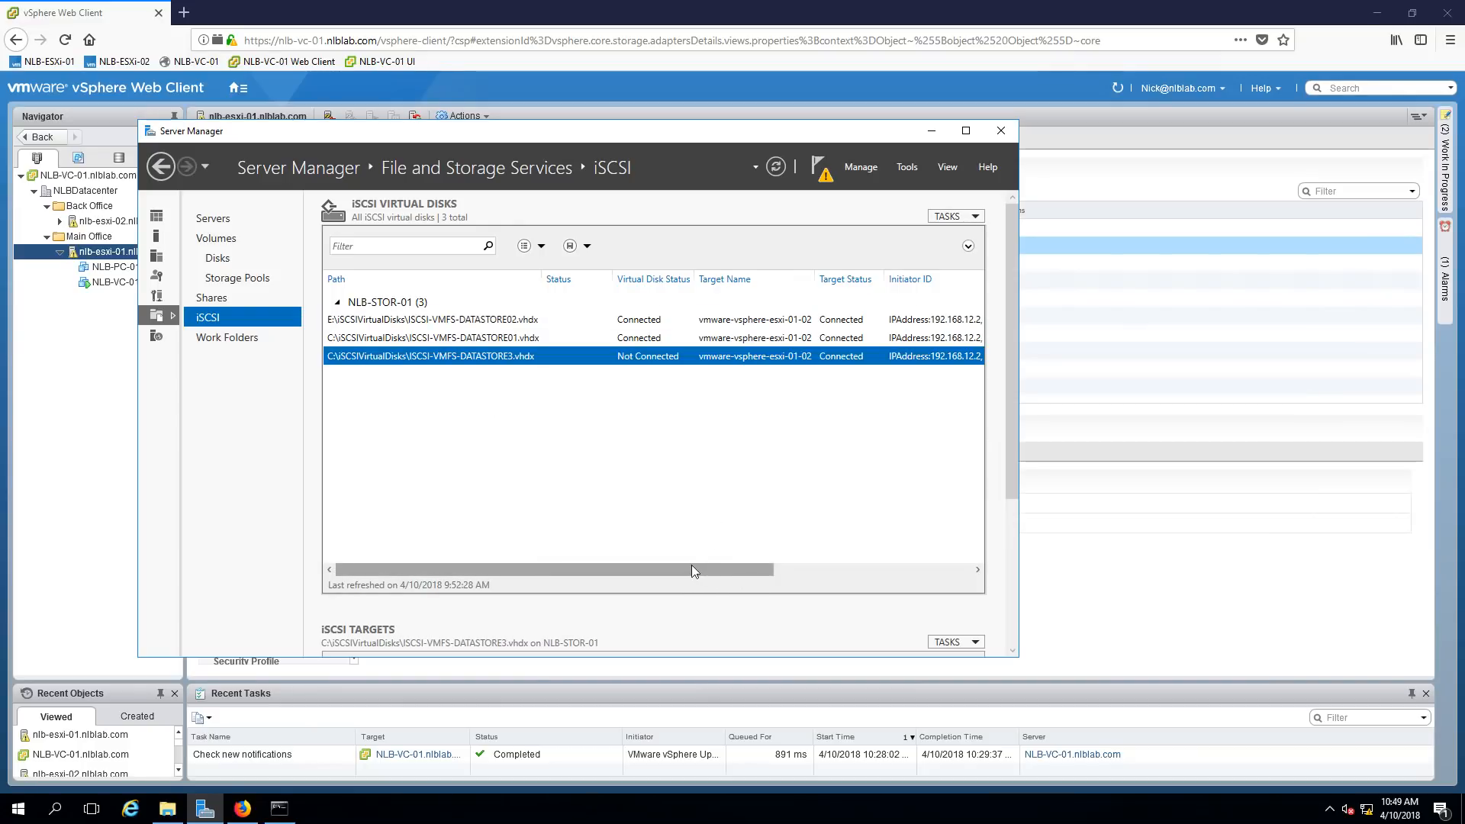
pyautogui.moveTo(691, 564); pyautogui.dragTo(590, 562)
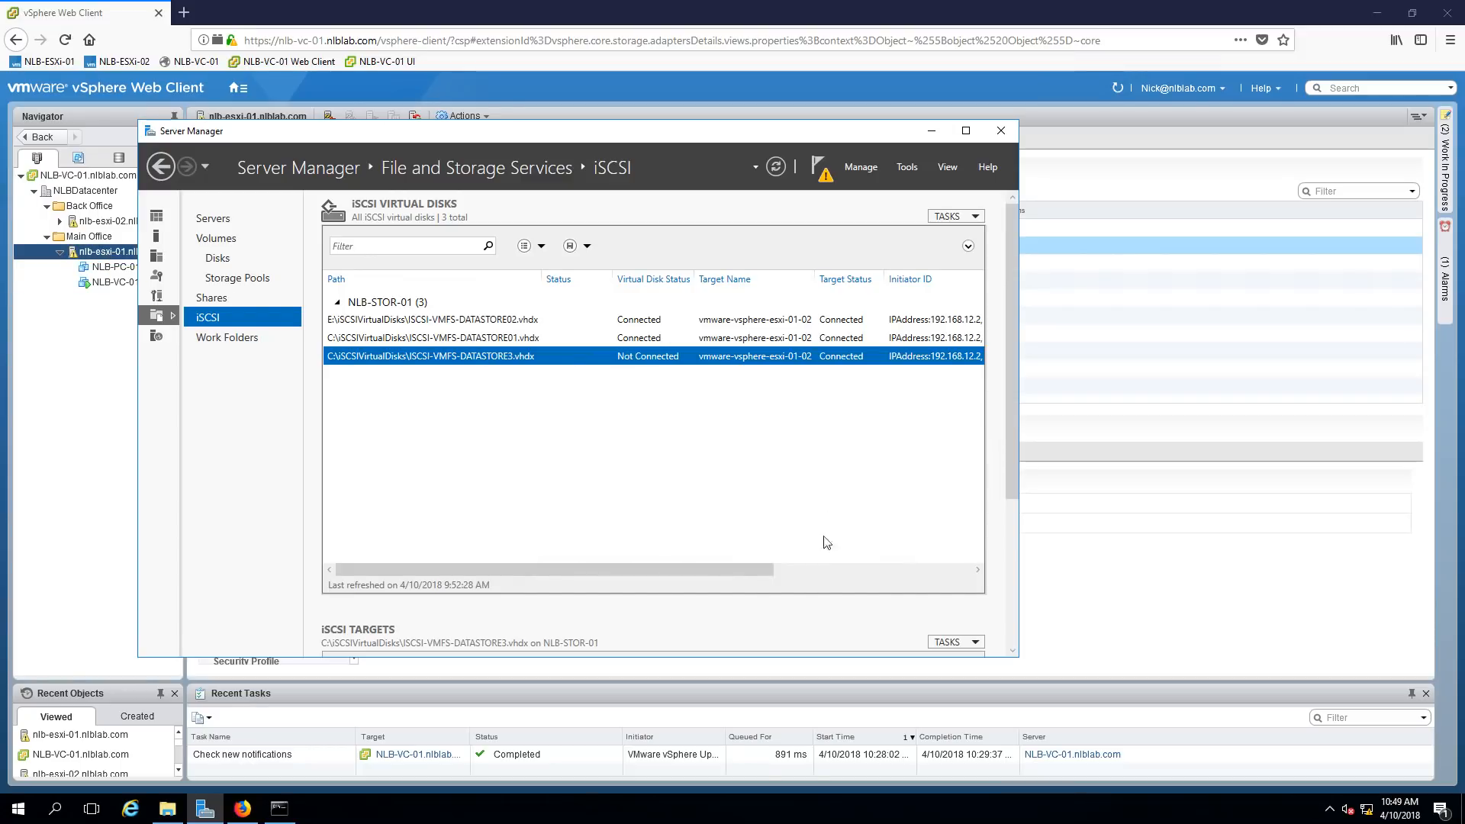
pyautogui.moveTo(707, 570); pyautogui.dragTo(568, 551)
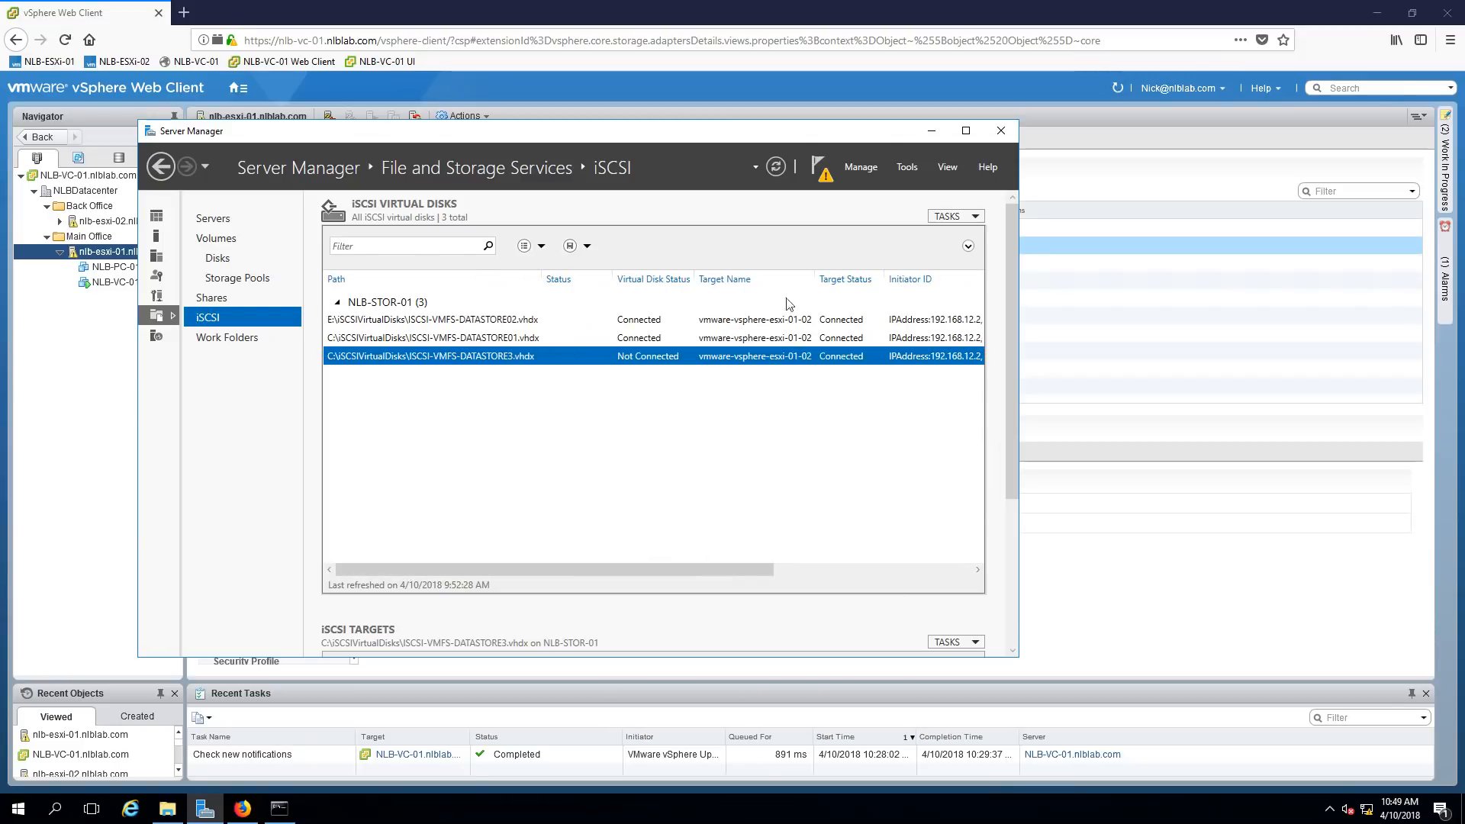
# - Switch back to the vSphere Web Client, open the virtual switch configuration of host nlb-esxi-02 and inspect vSwitch0's networks and adapters
pyautogui.click(931, 133)
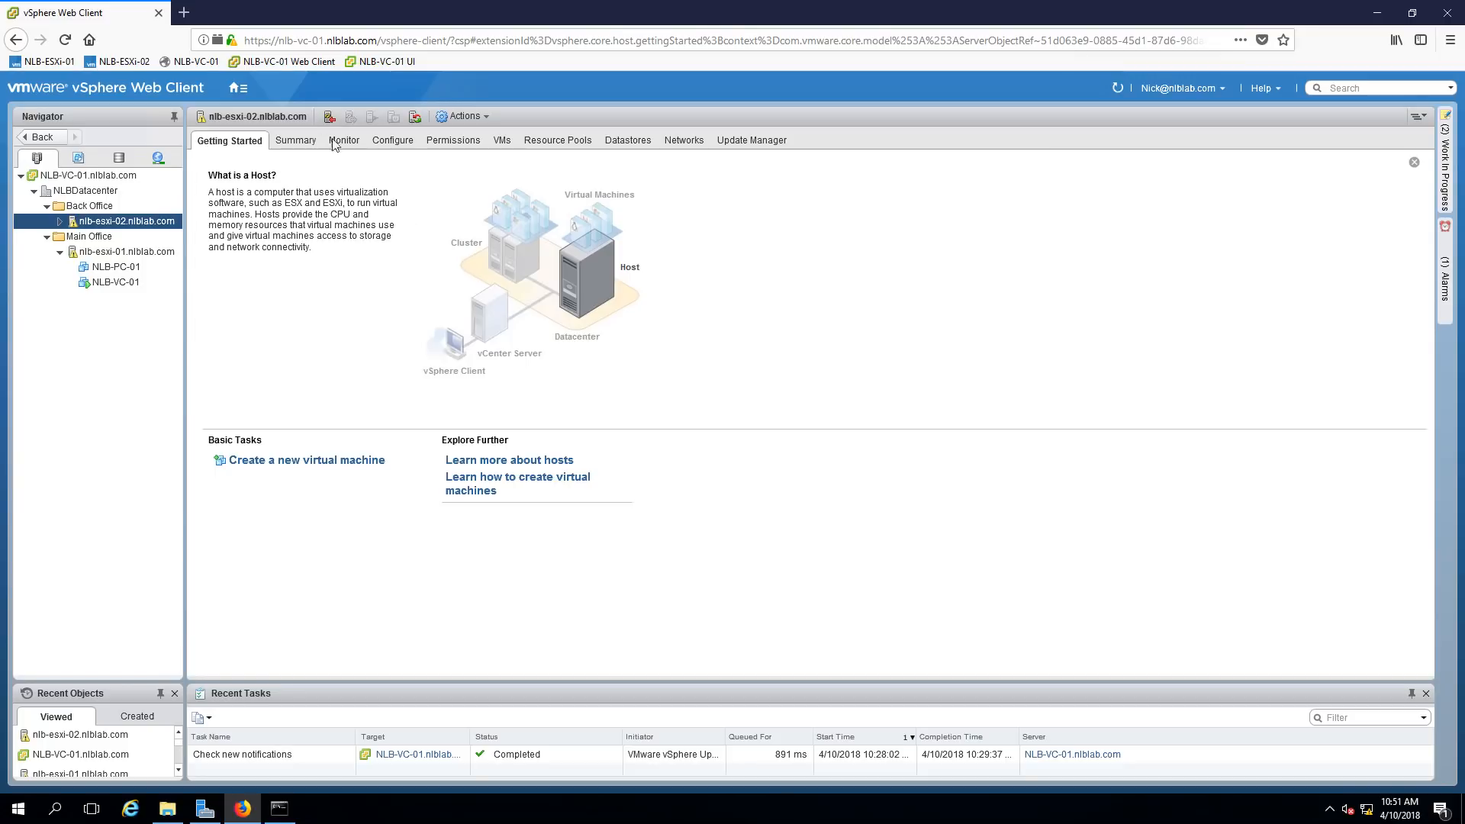
pyautogui.click(390, 143)
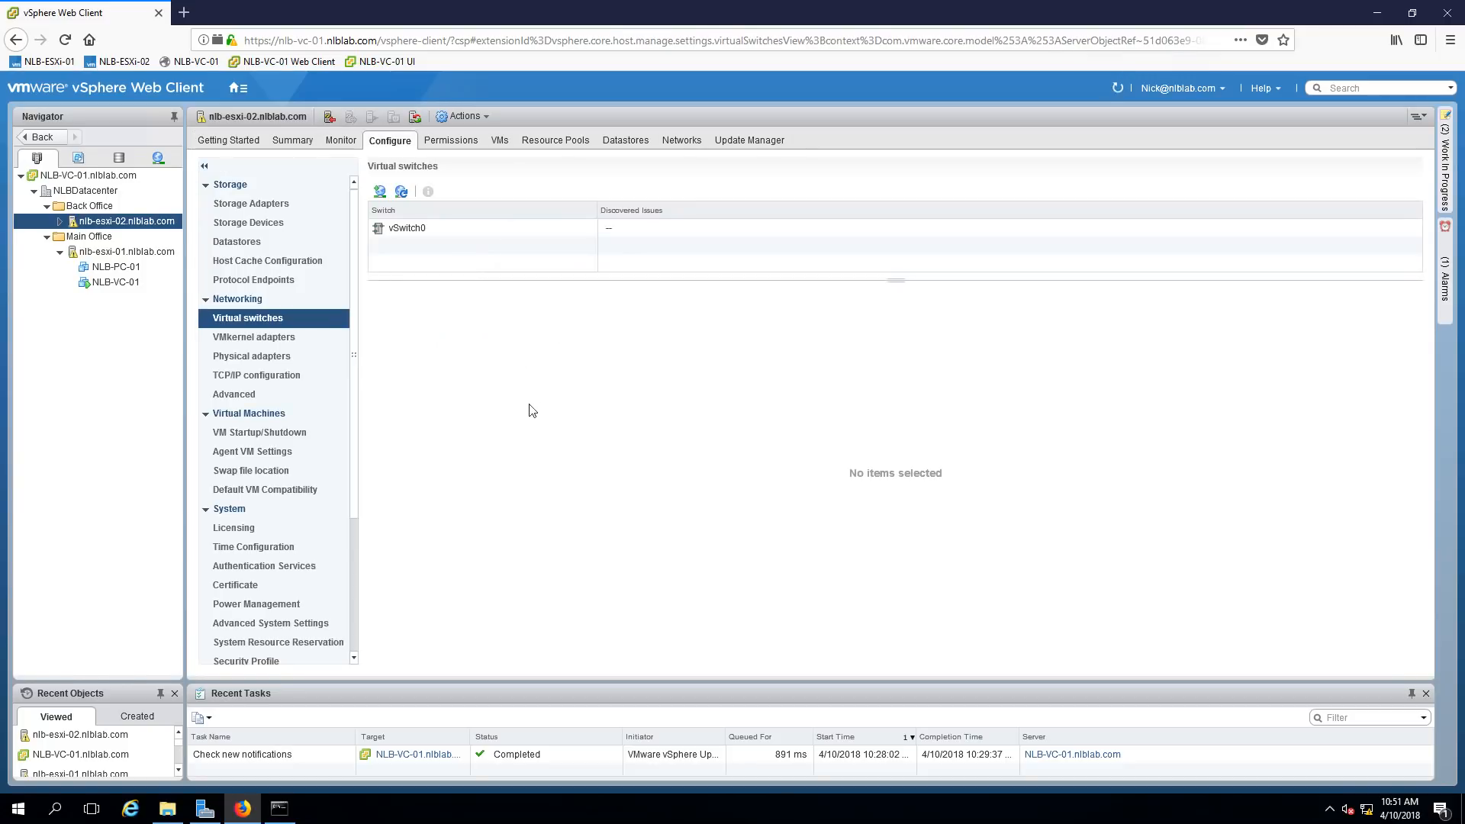
pyautogui.click(433, 231)
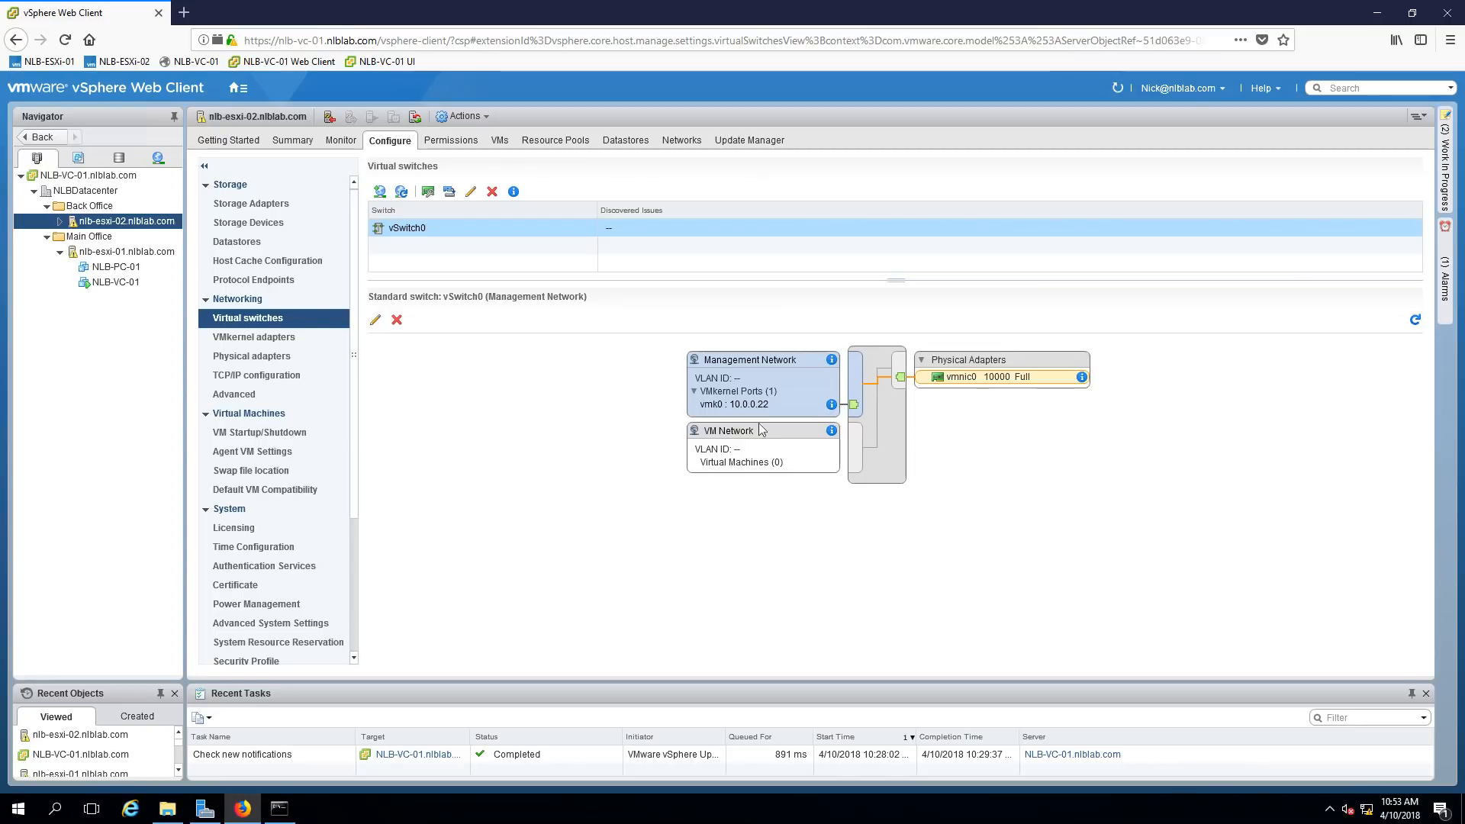
pyautogui.click(430, 265)
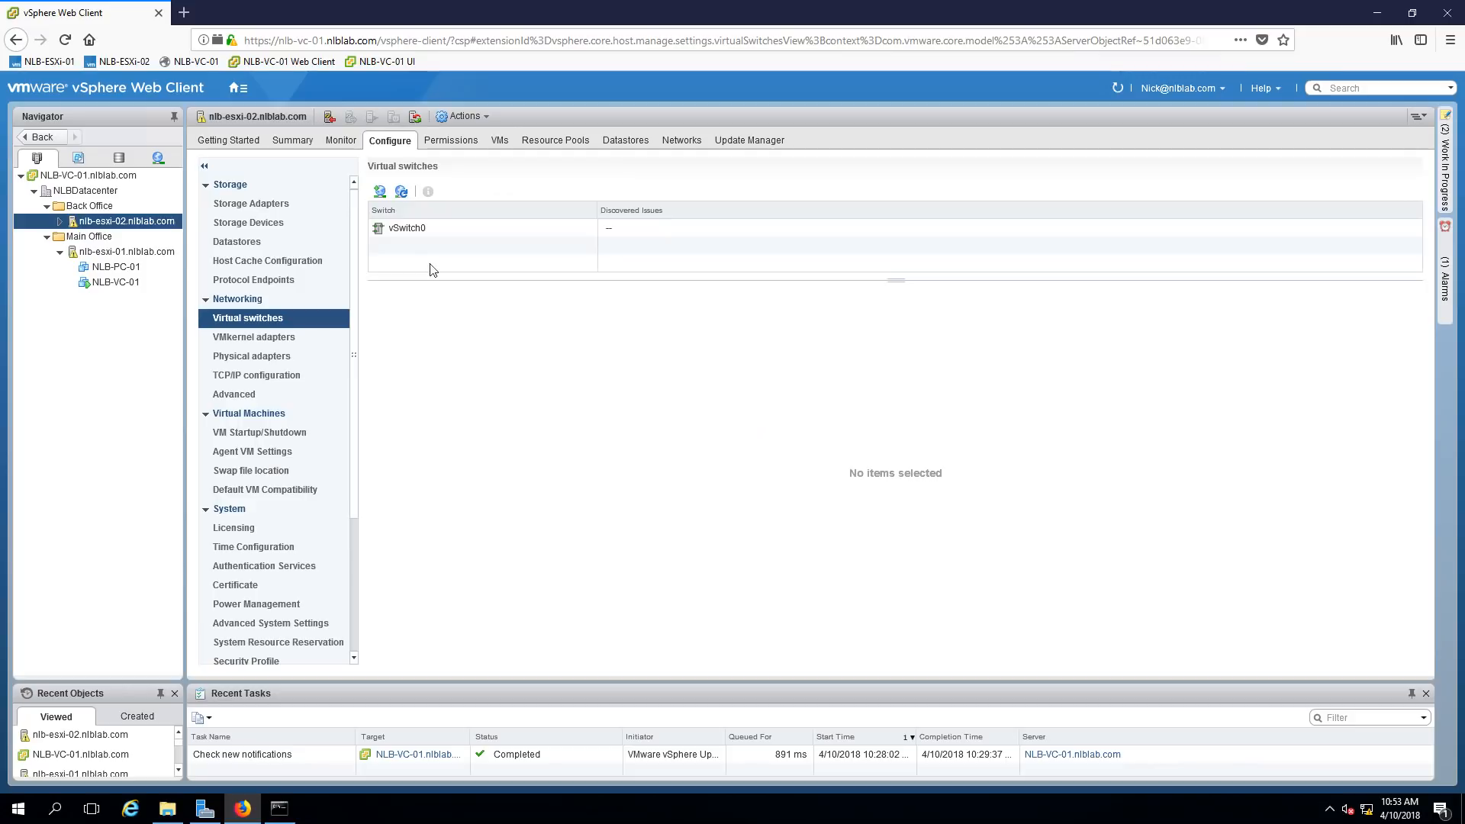
# - Start adding a VMkernel connection on nlb-esxi-02 using a new standard switch with vmnic2 as the active adapter
pyautogui.click(380, 191)
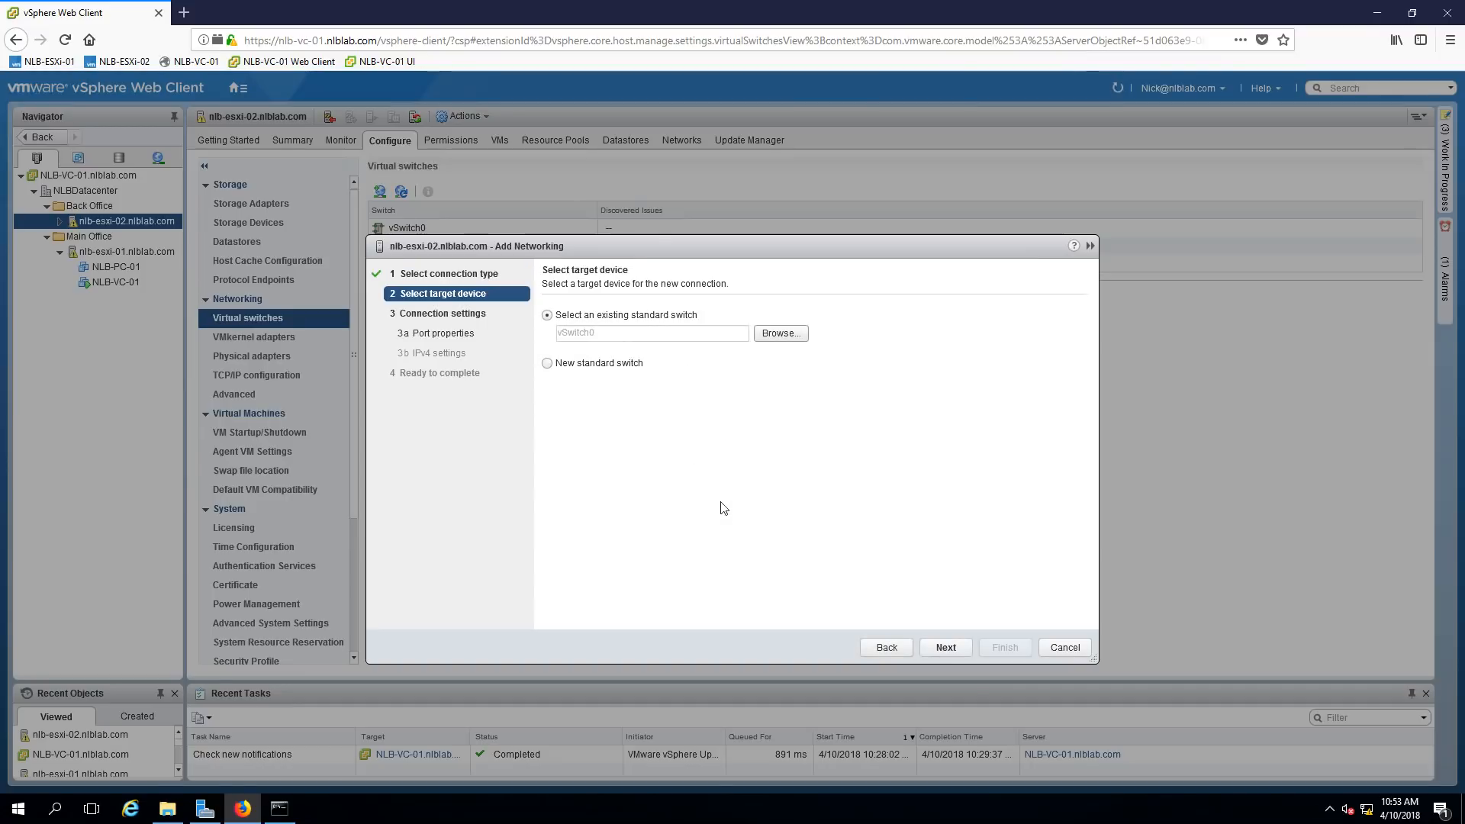
pyautogui.click(547, 363)
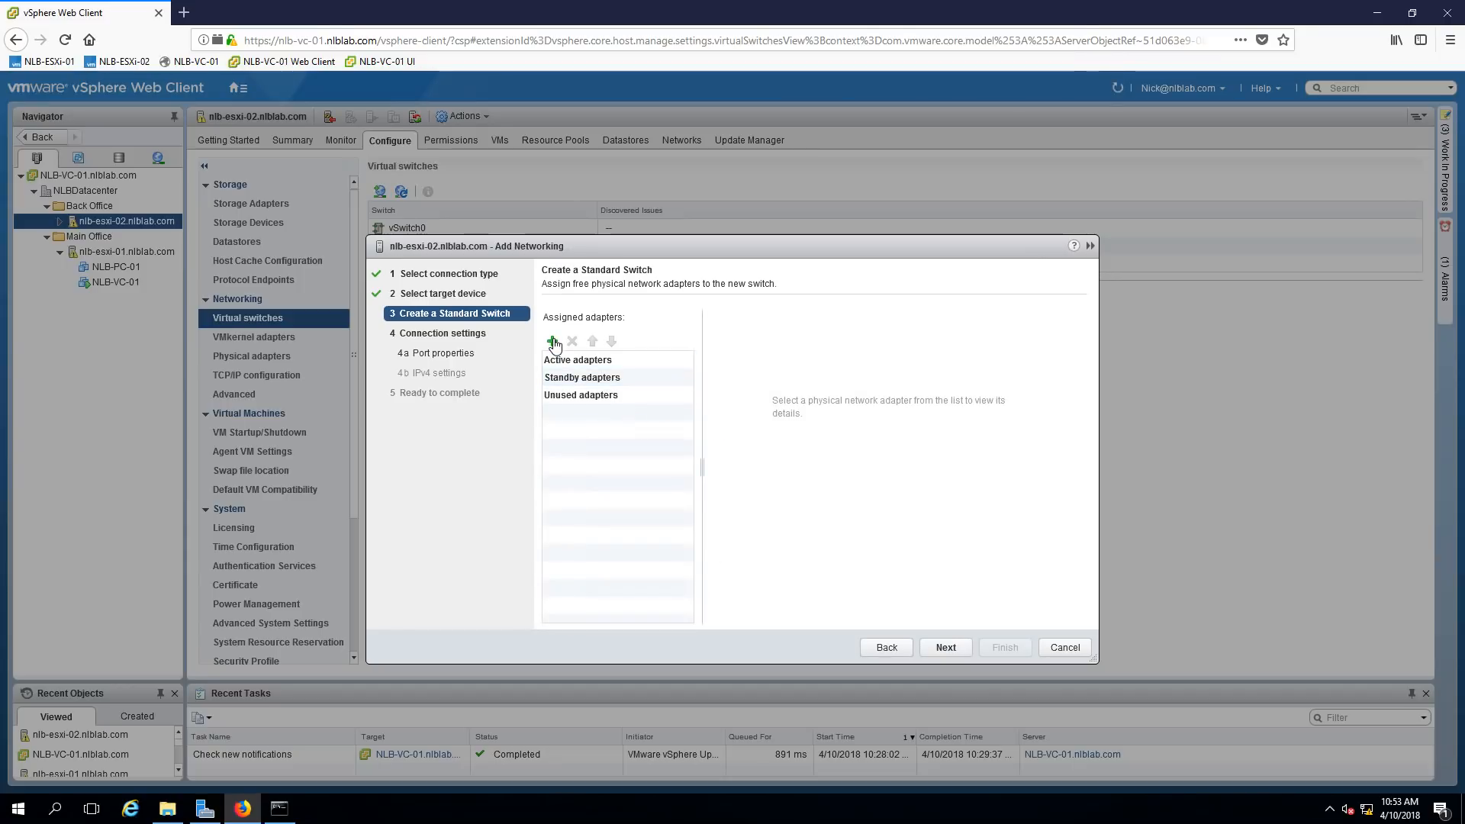
pyautogui.click(553, 341)
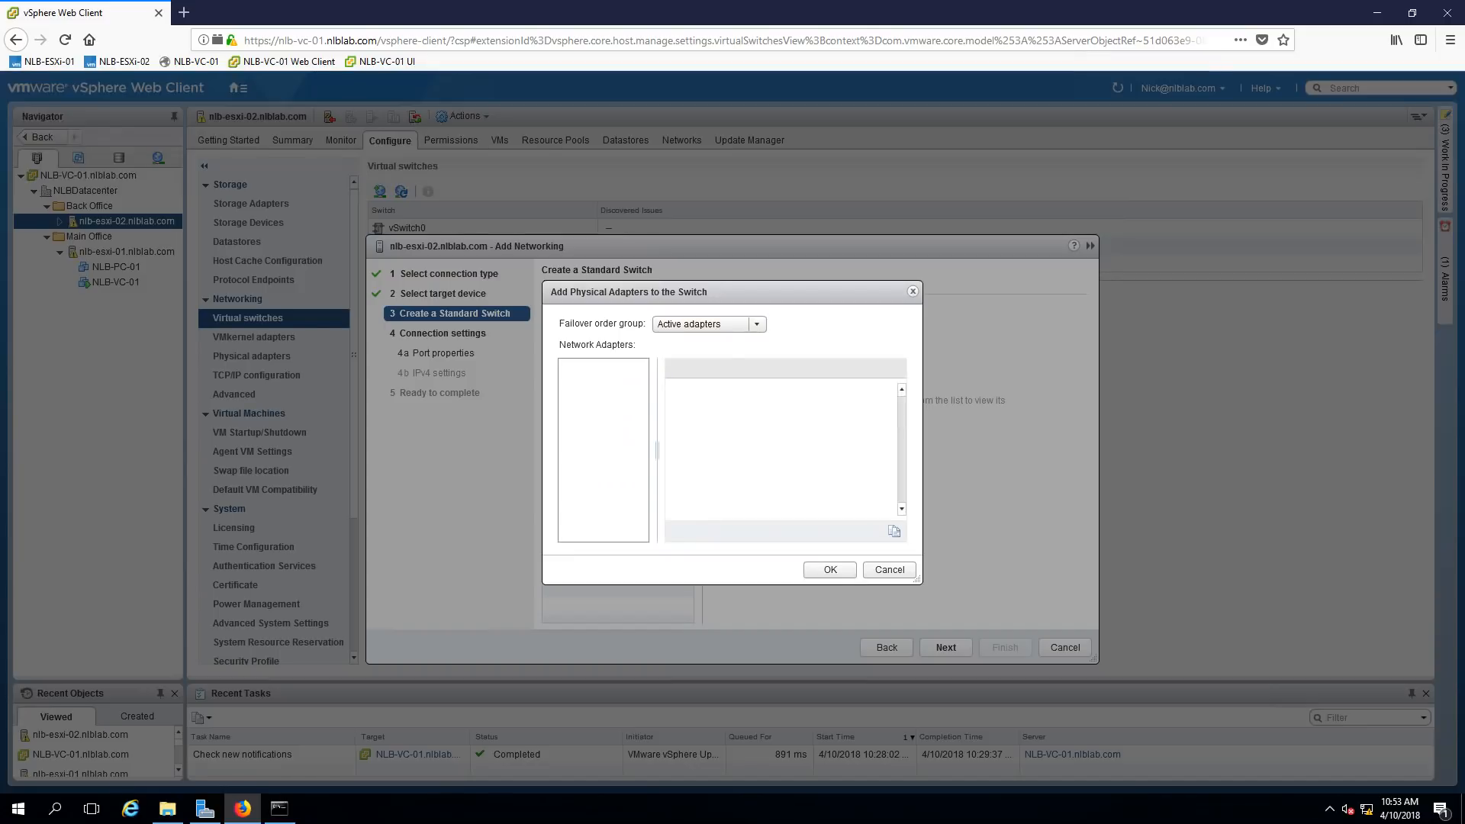
pyautogui.click(593, 382)
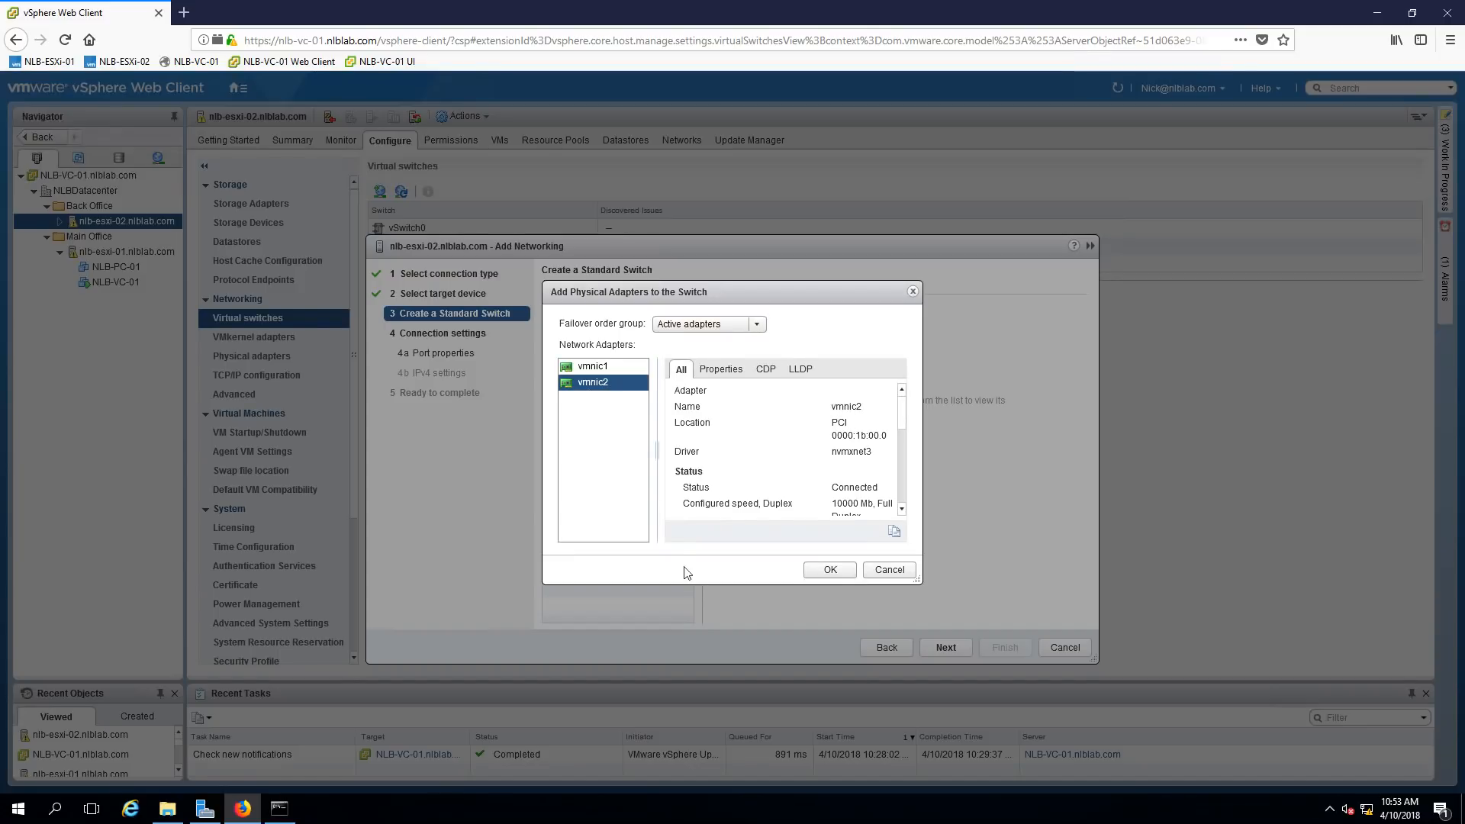
pyautogui.click(832, 571)
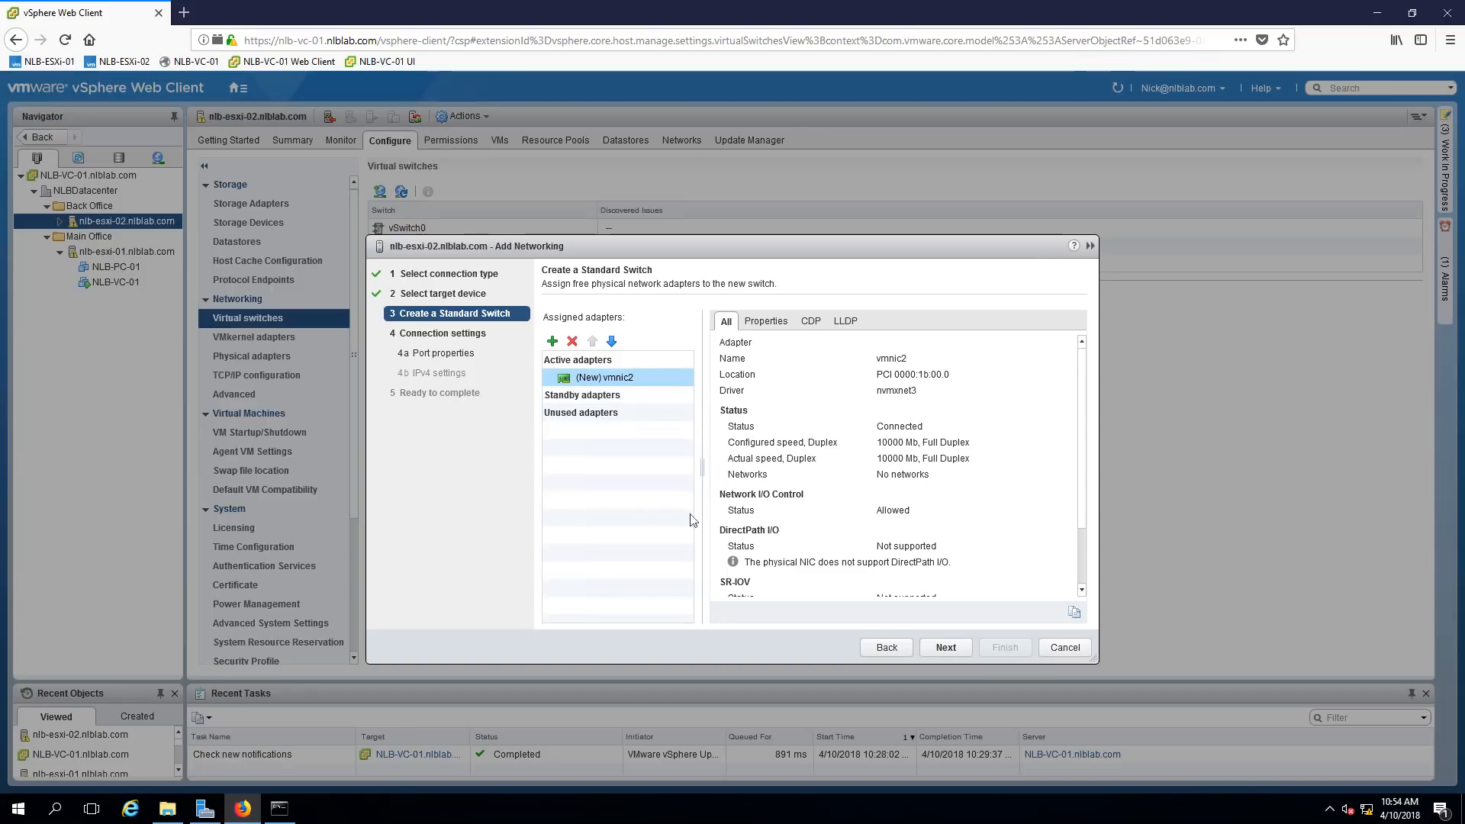
pyautogui.click(955, 652)
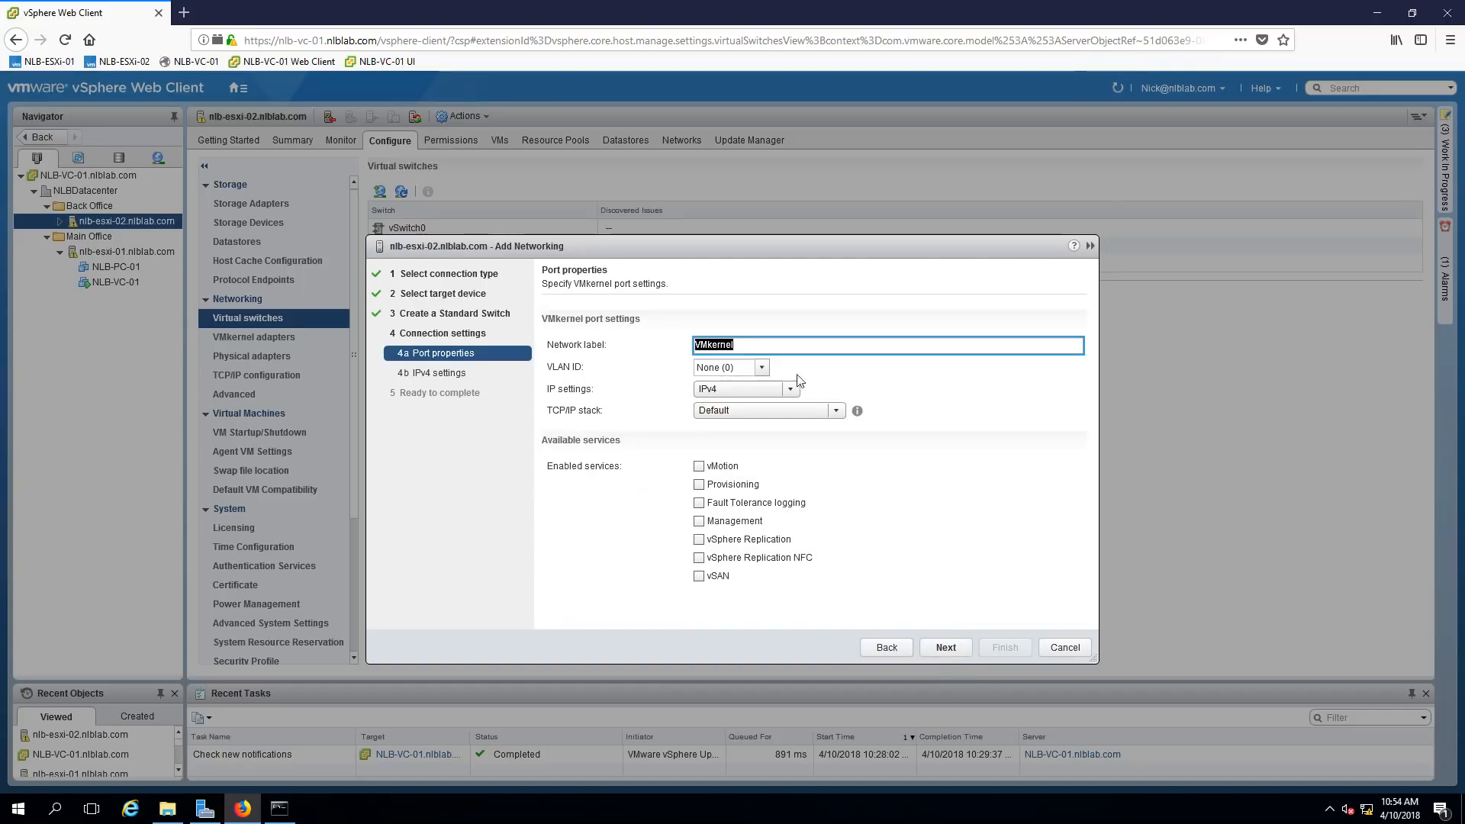
# - Set the VMkernel port's network label to iSCSI and proceed to the IPv4 settings
pyautogui.click(734, 345)
pyautogui.doubleClick(733, 345)
pyautogui.press('BackSpace')
pyautogui.write('iSCSI')
pyautogui.click(951, 645)
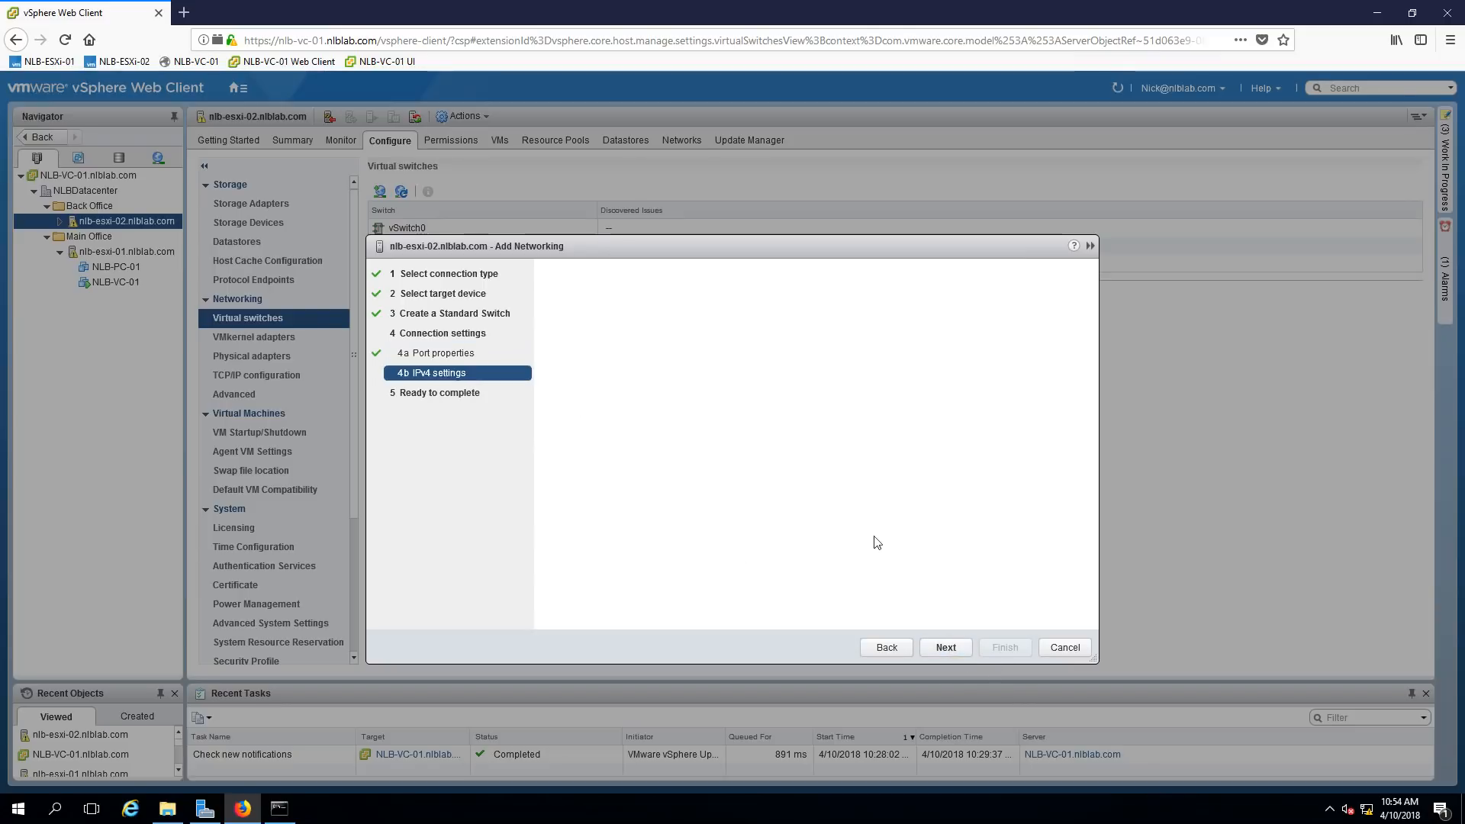
# - Give the VMkernel port the static IPv4 address 192.168.12.3 with subnet mask 255.255.255.0
pyautogui.click(548, 337)
pyautogui.click(767, 360)
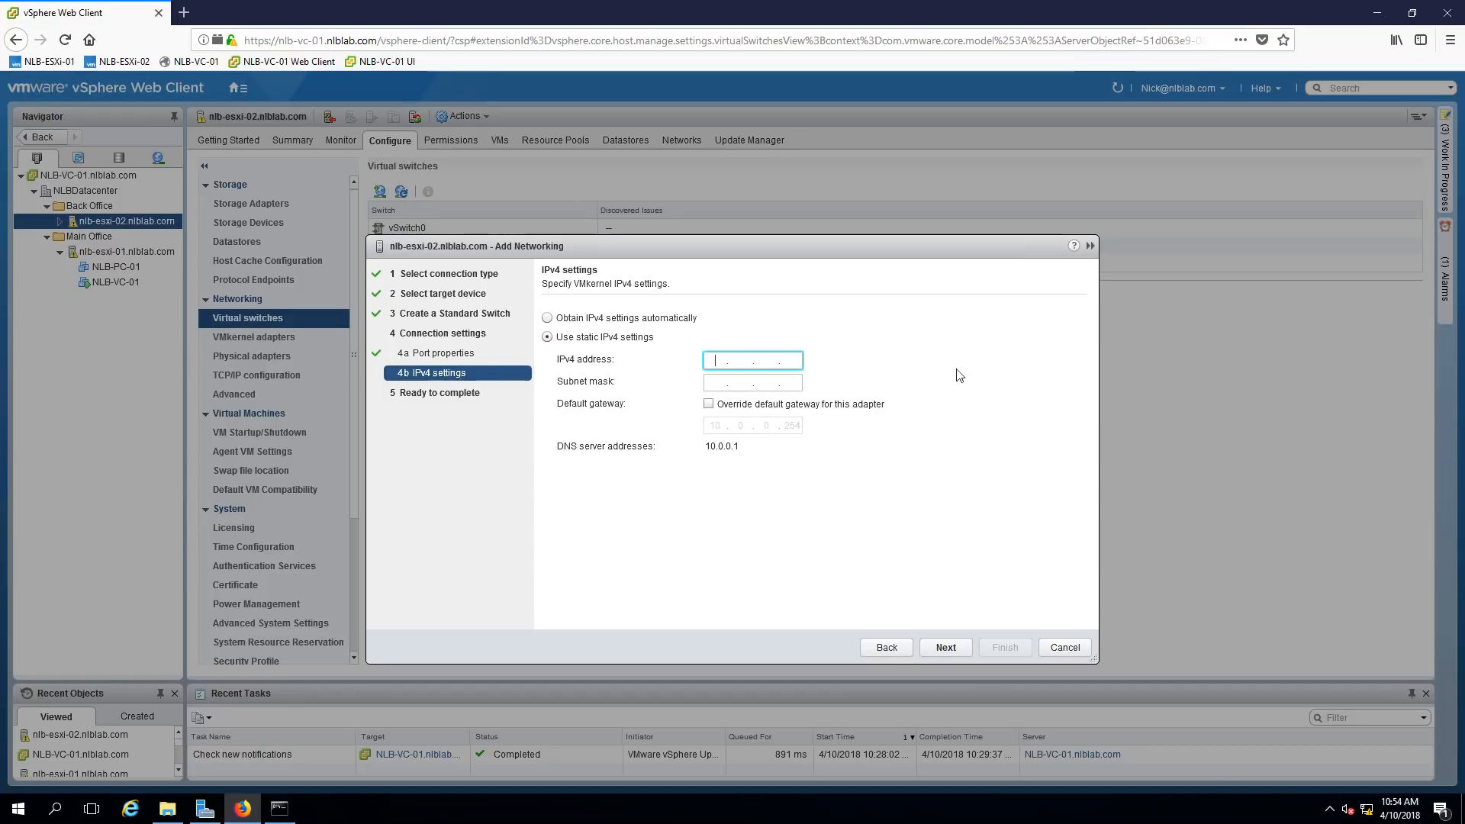
pyautogui.write('192.168.12.3')
pyautogui.press('Tab')
pyautogui.write('255.255.255.')
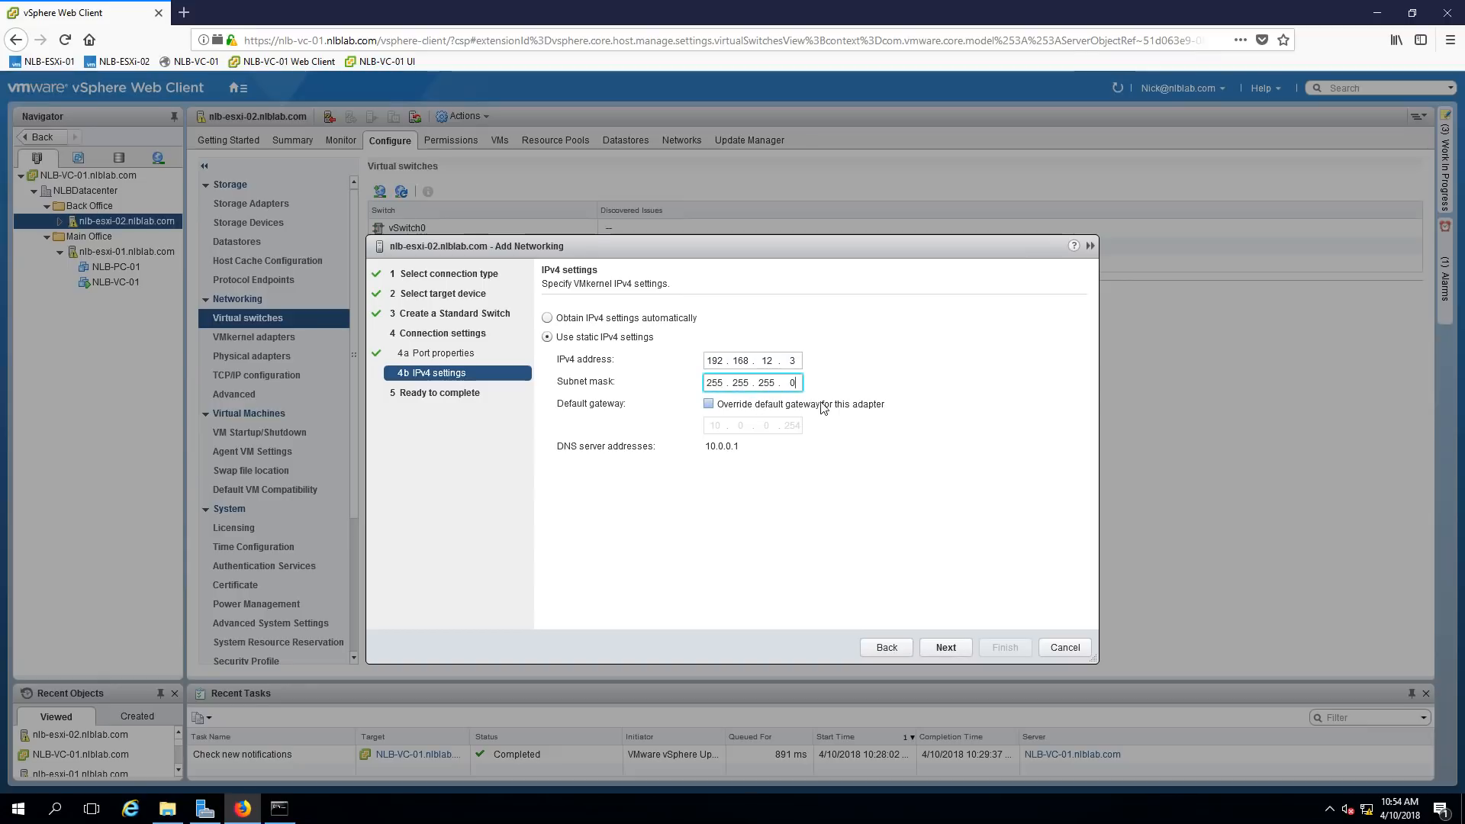
# - Override the adapter's default gateway with 192.168.12.254 and finish creating the iSCSI networking
pyautogui.click(709, 404)
pyautogui.press('Tab')
pyautogui.write('192.168.')
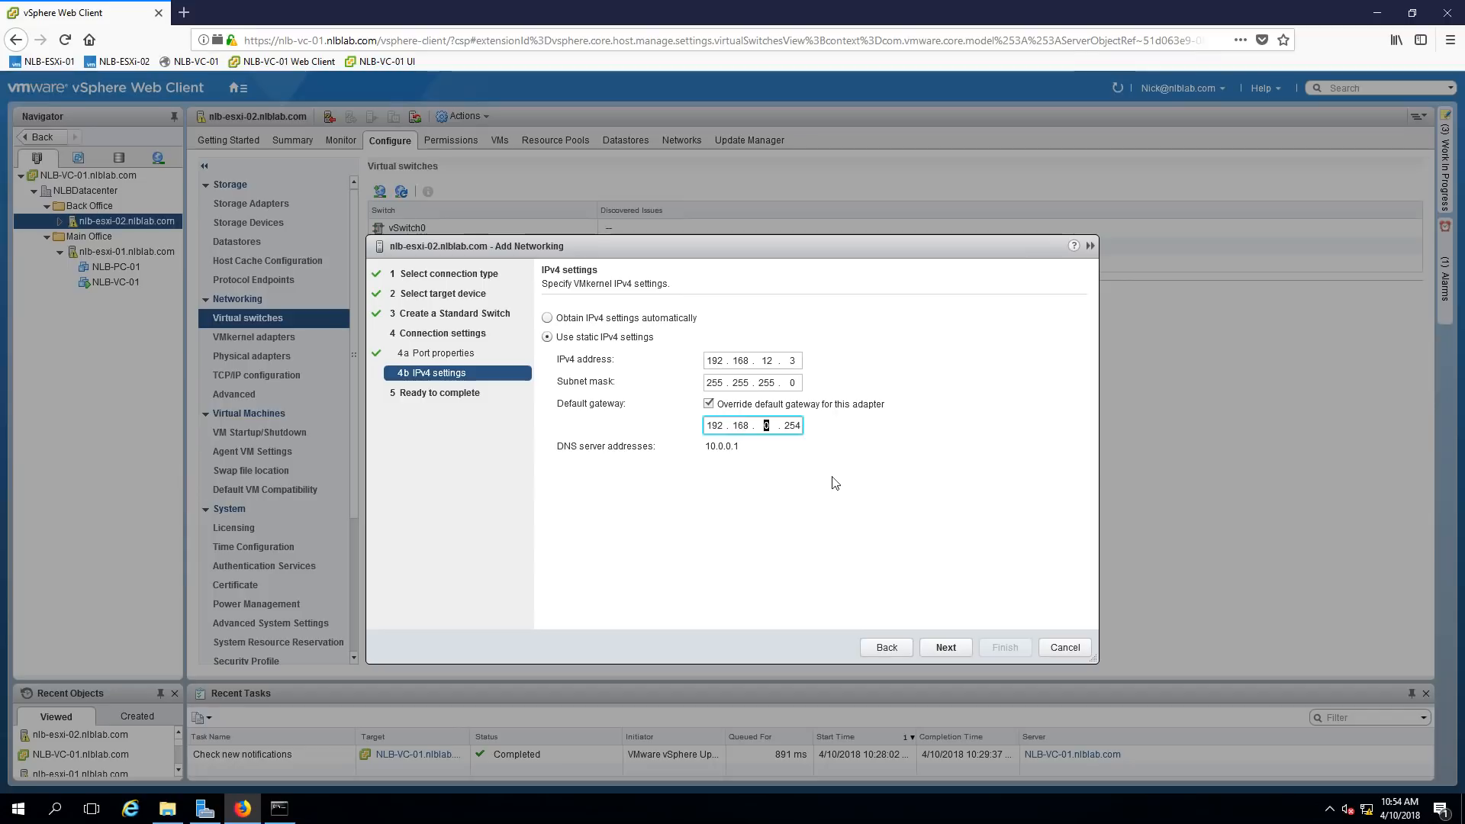
pyautogui.write('12')
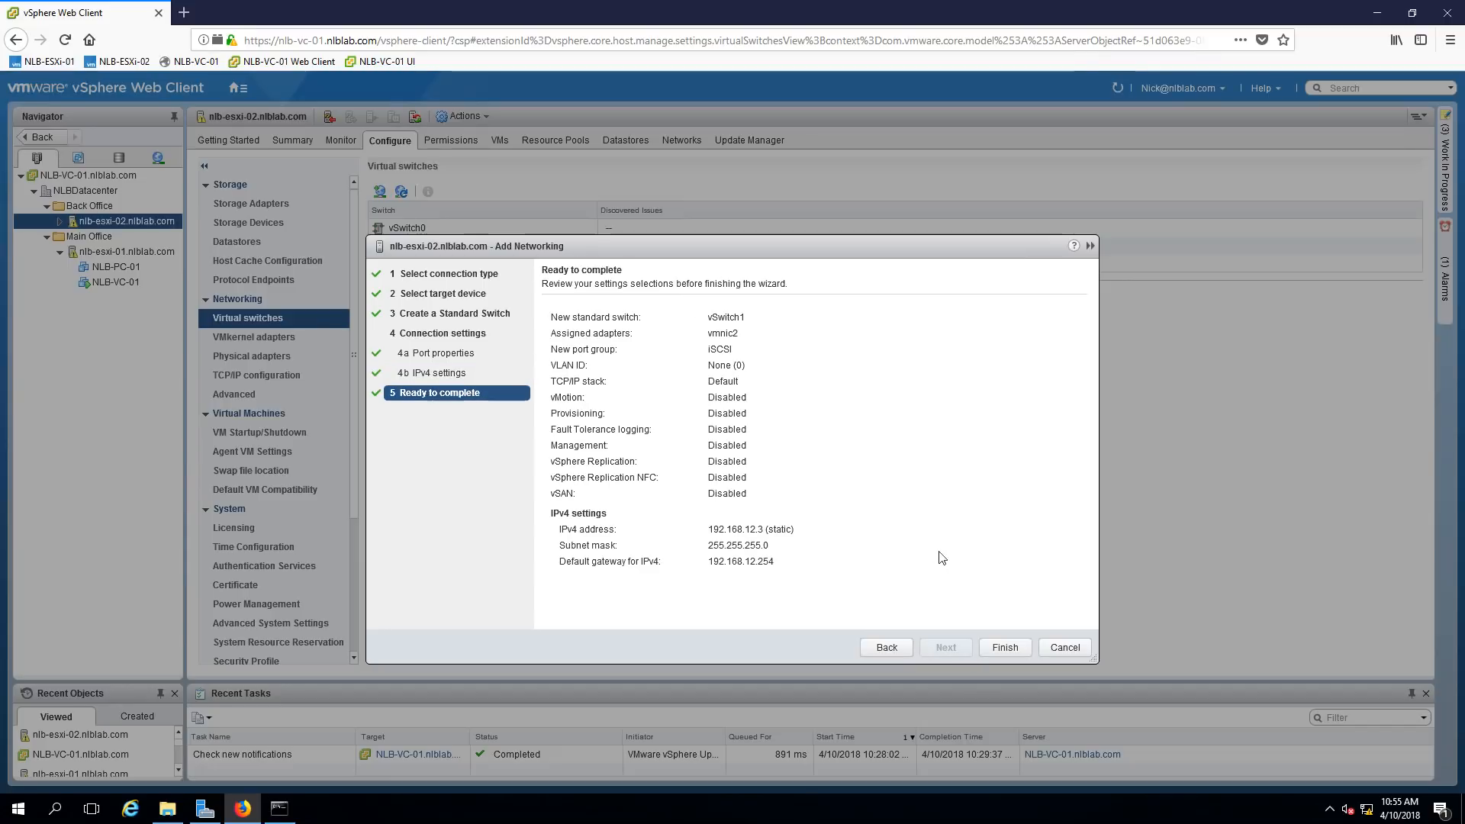
pyautogui.click(1006, 649)
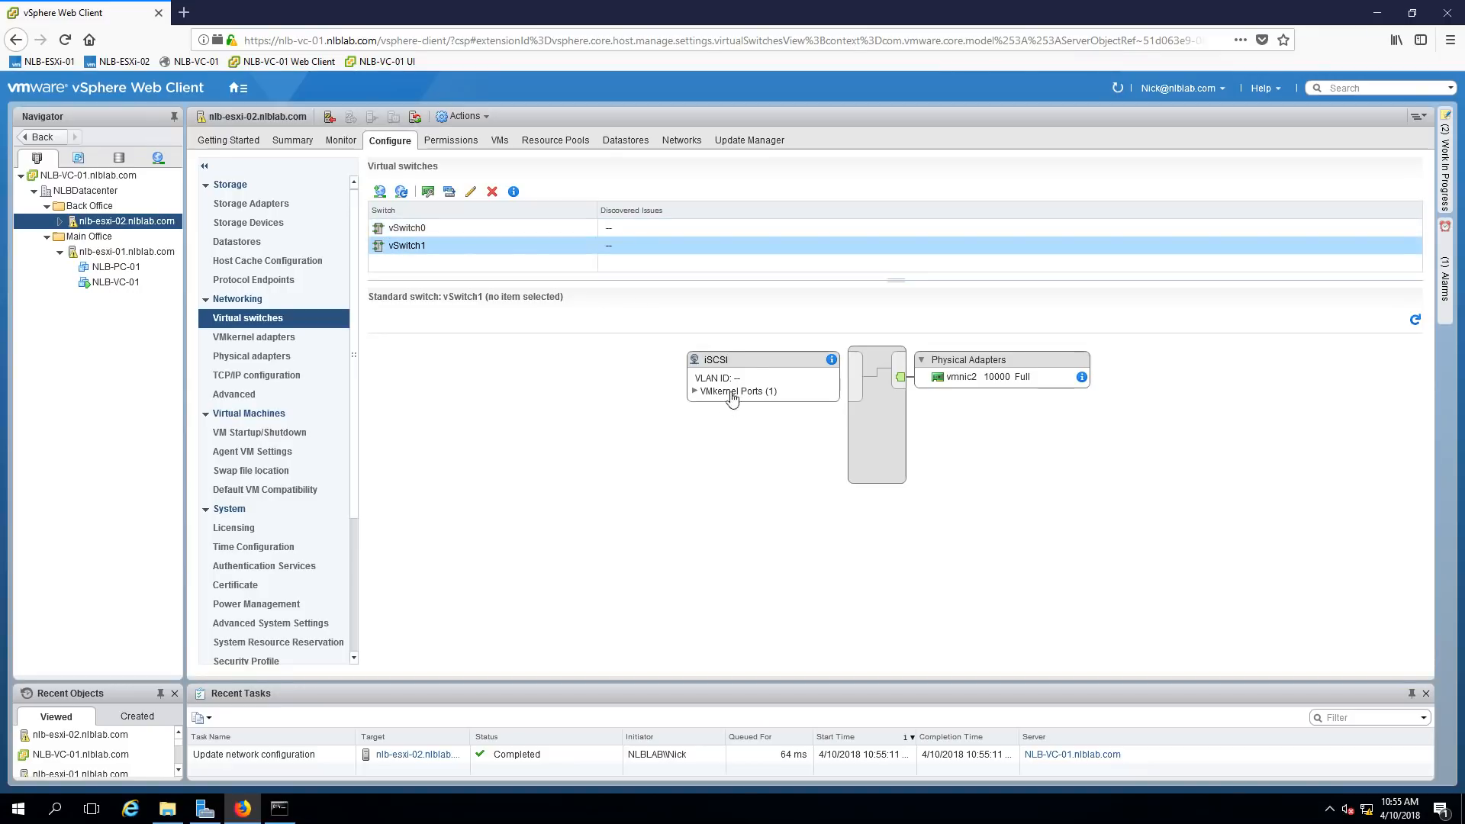
# - Expand the iSCSI port group's VMkernel ports and check its address and linked physical adapter
pyautogui.click(695, 392)
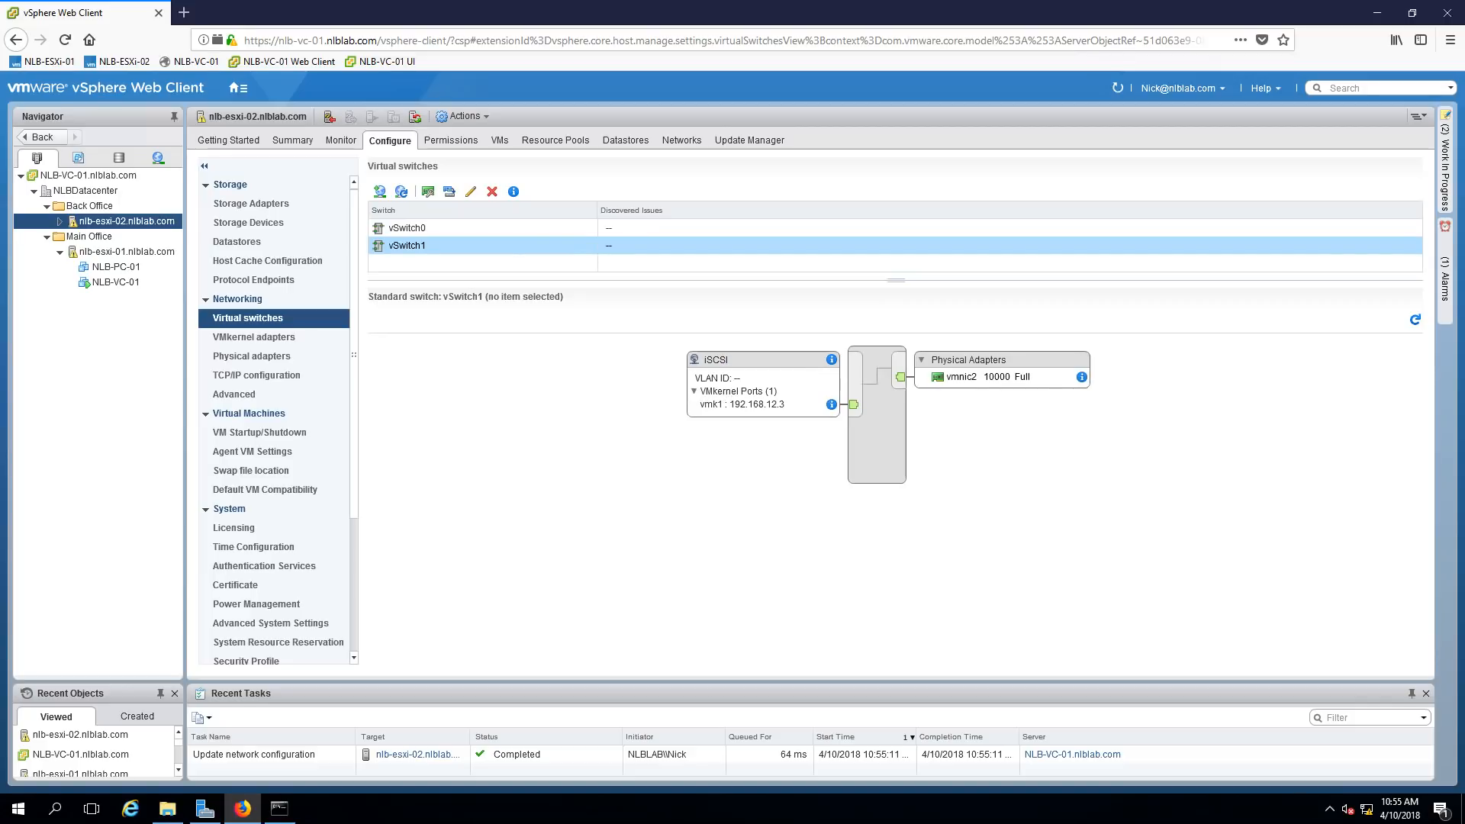
pyautogui.click(716, 360)
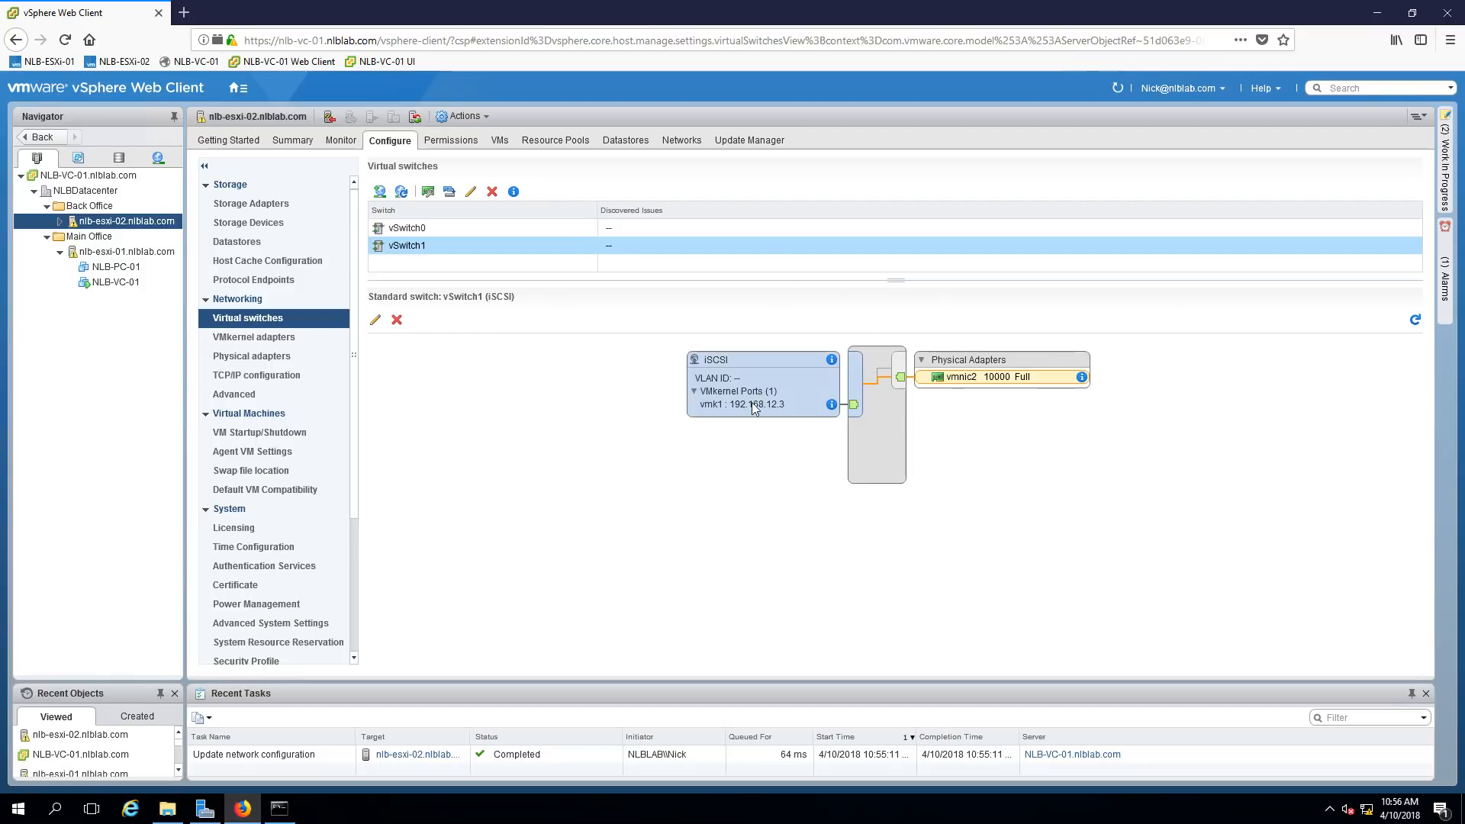
# - Add a software iSCSI adapter to nlb-esxi-02's storage adapters and select the new adapter to show its details
pyautogui.click(251, 204)
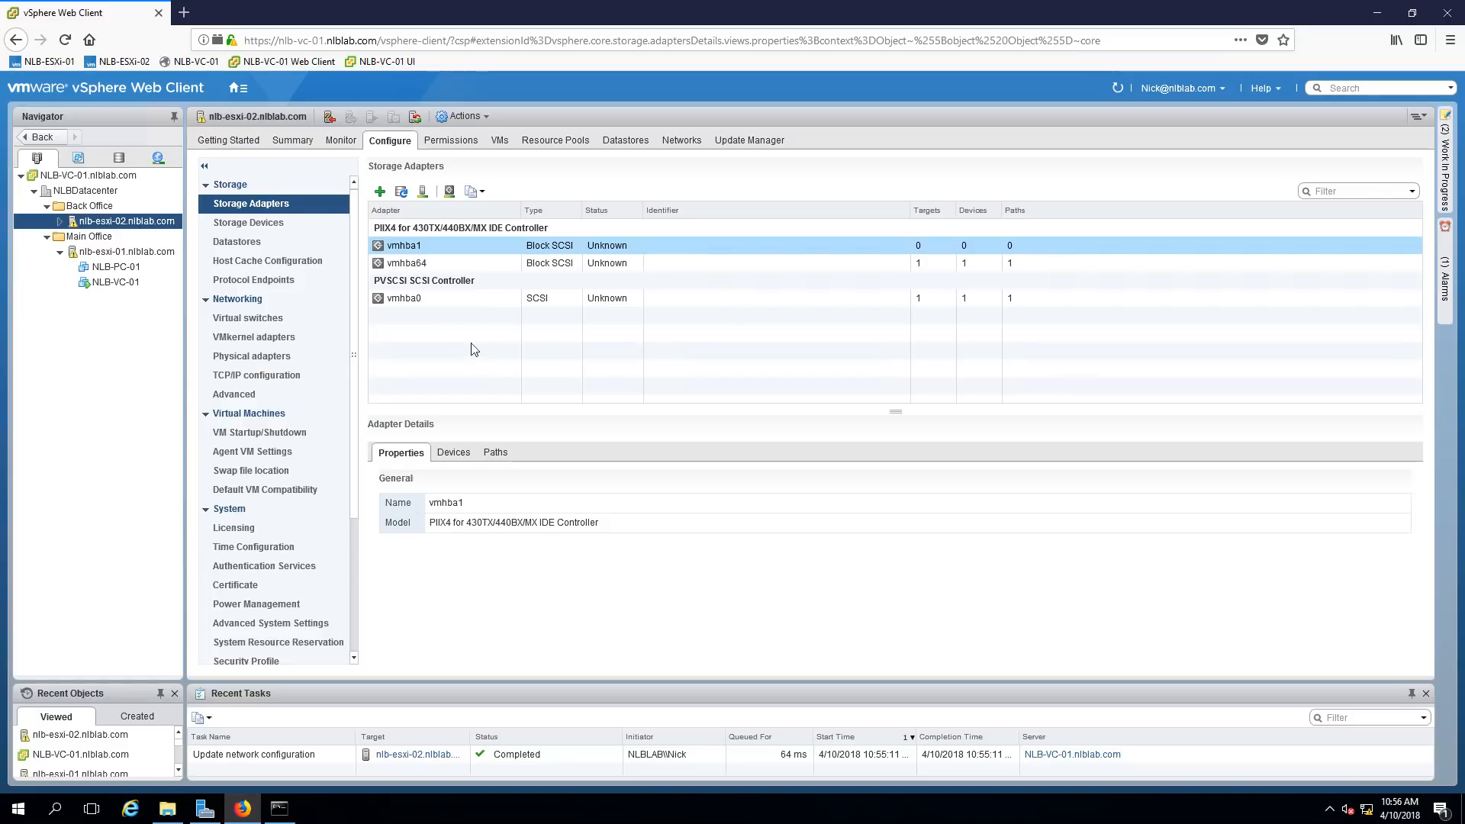
pyautogui.click(380, 193)
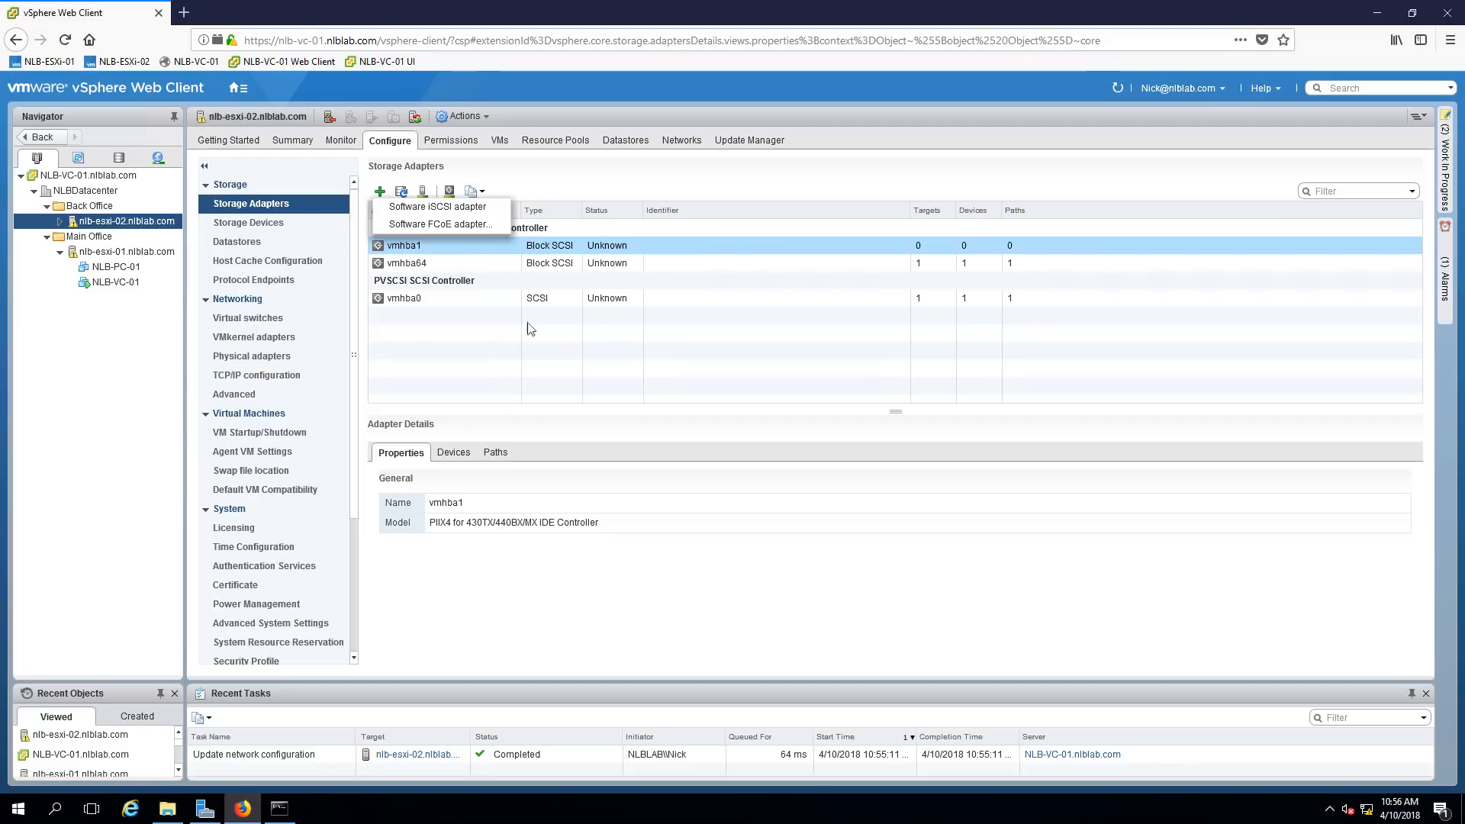
pyautogui.click(430, 212)
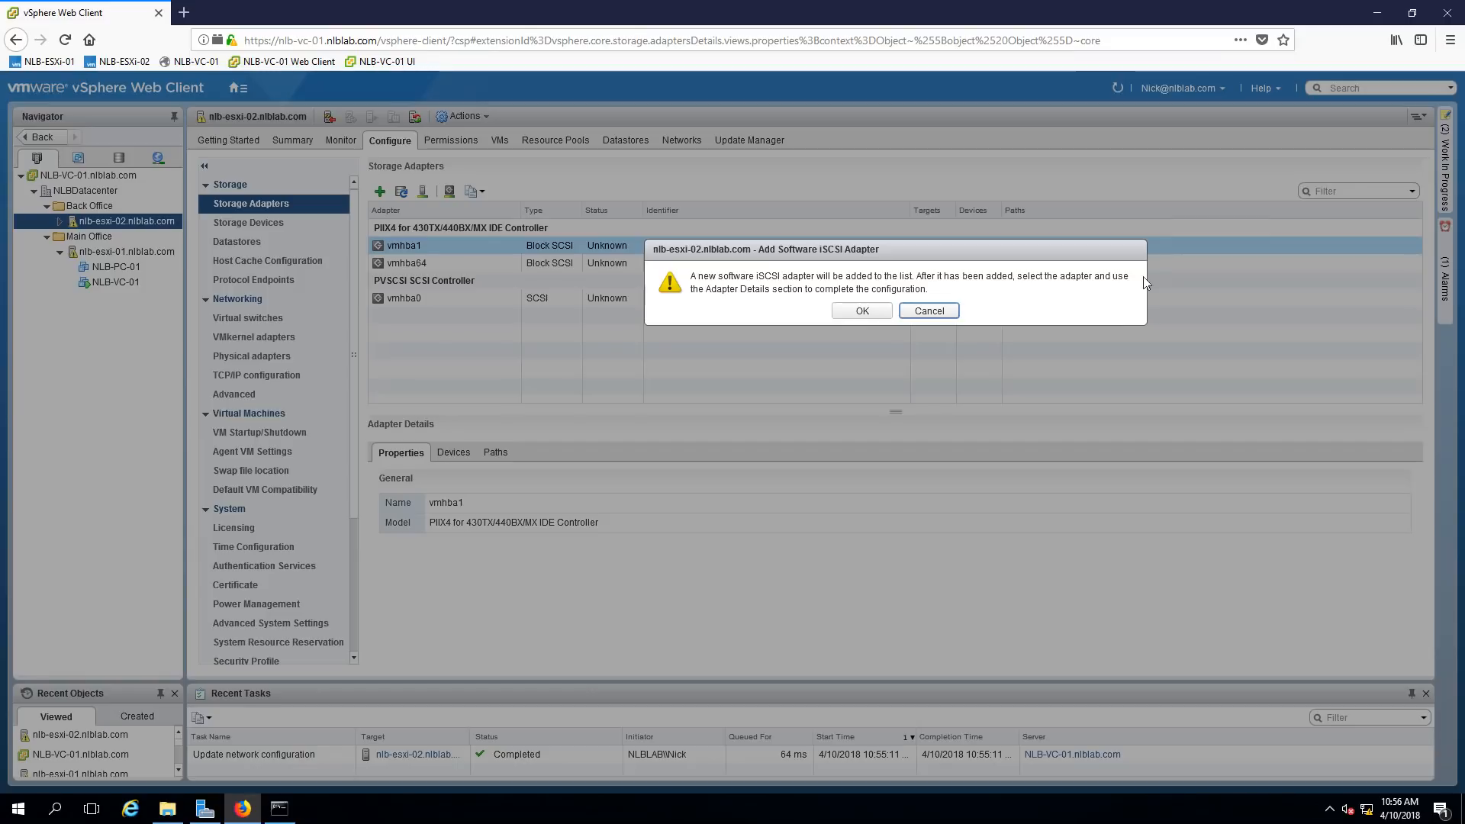
pyautogui.click(860, 313)
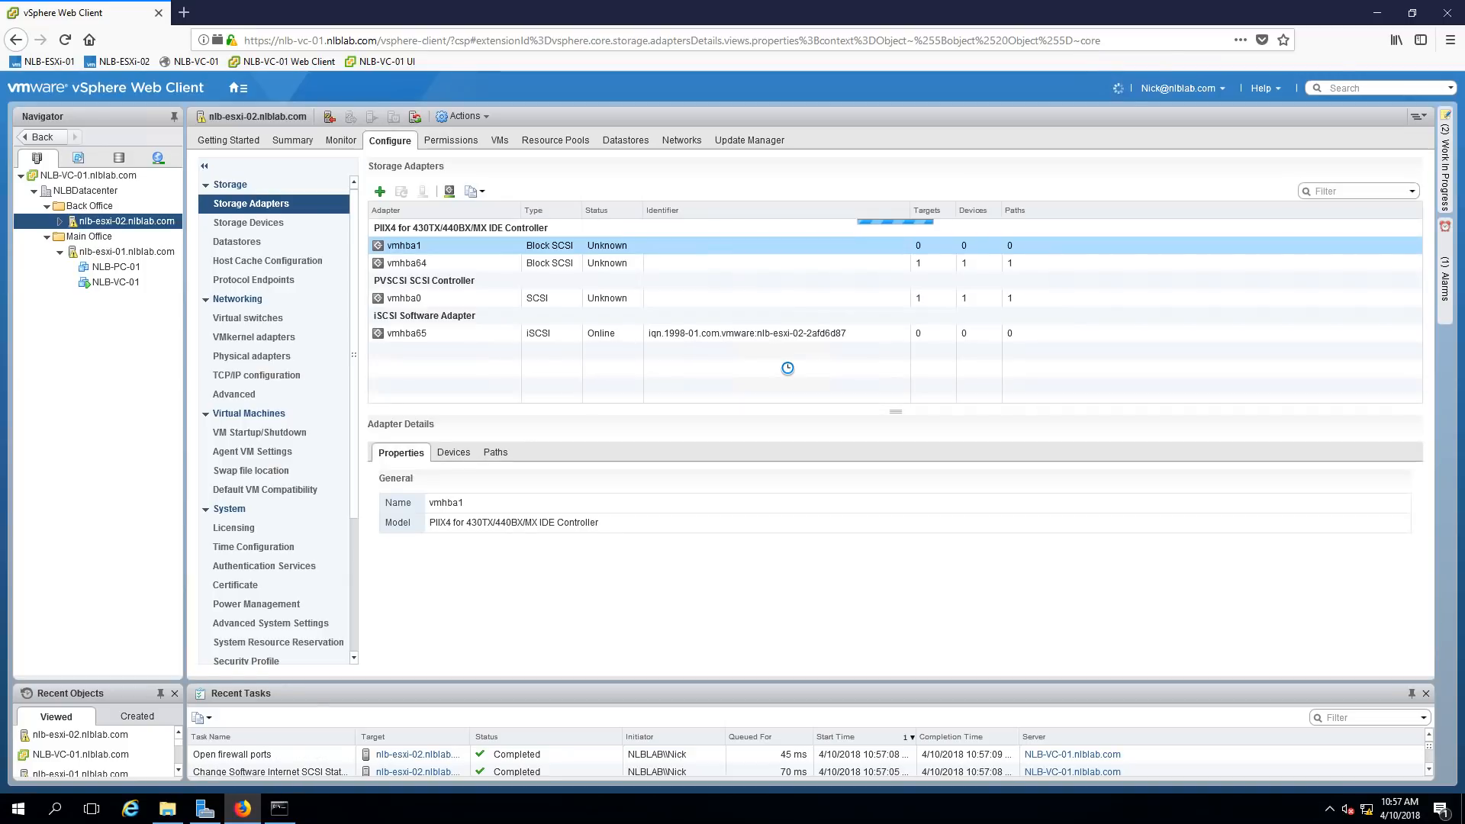
pyautogui.click(422, 335)
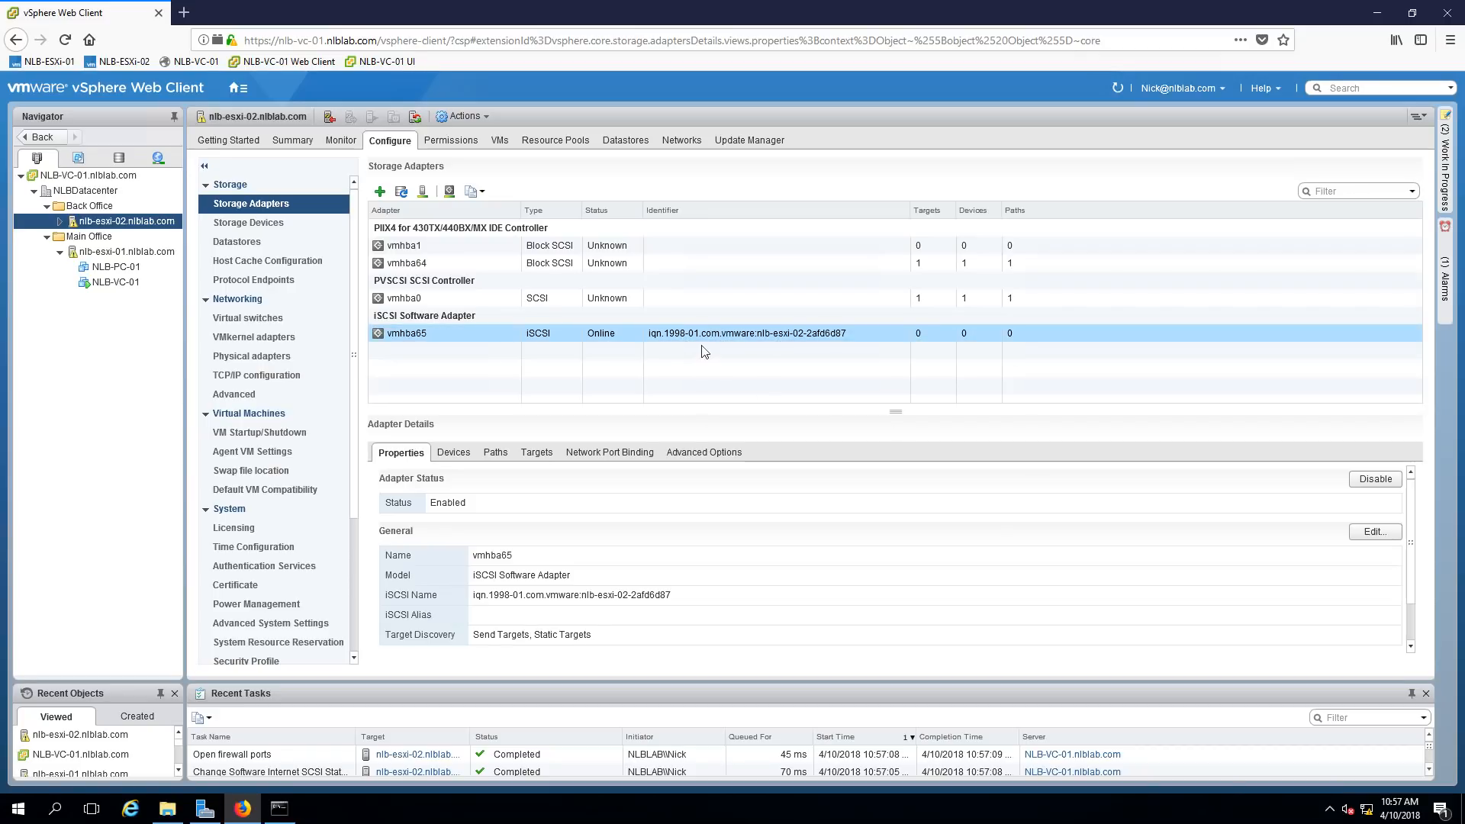
# - Recheck the iSCSI port group on vSwitch1, and return to the host's storage adapters
pyautogui.click(252, 324)
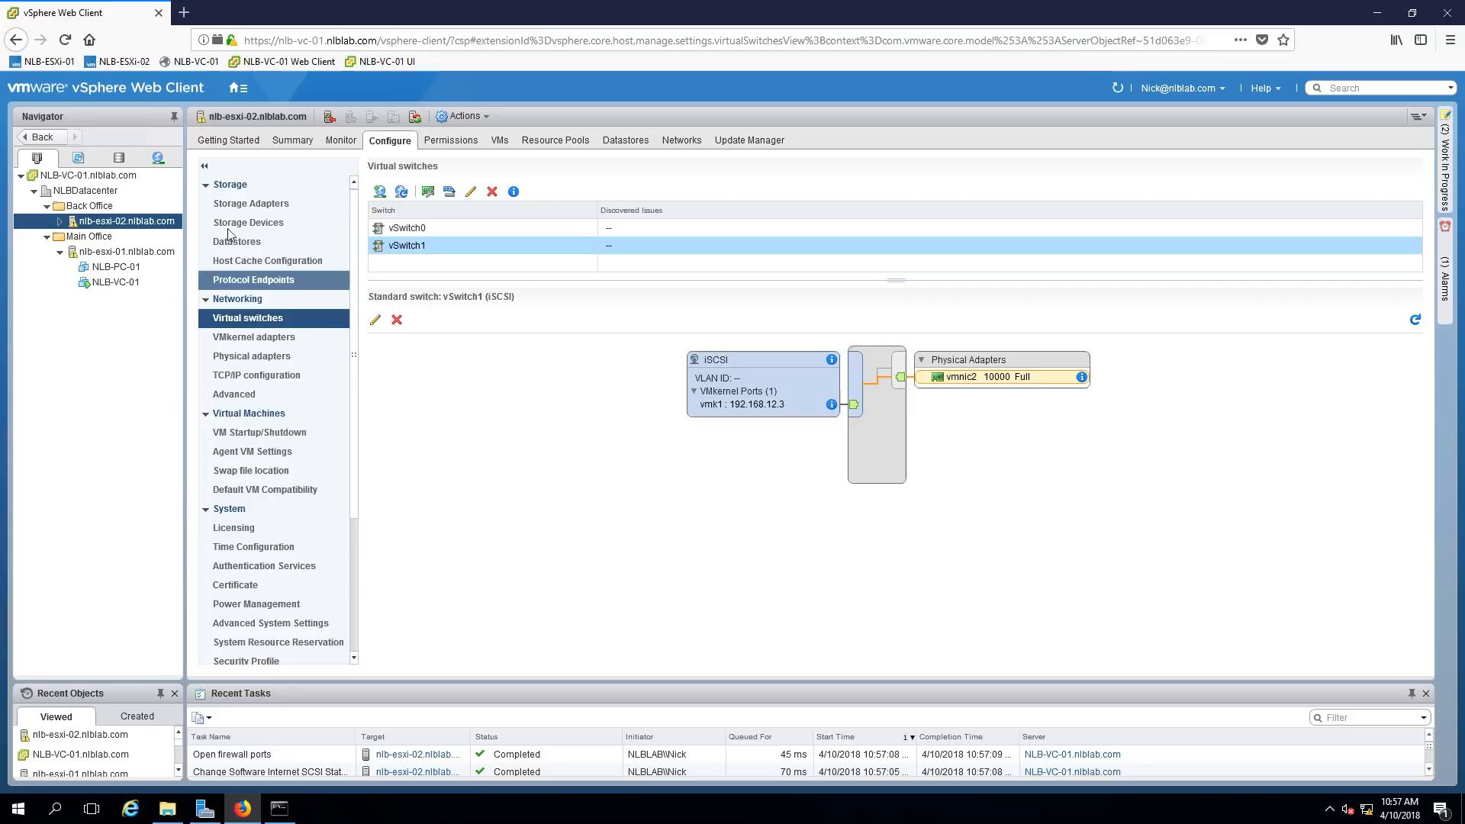
pyautogui.click(246, 206)
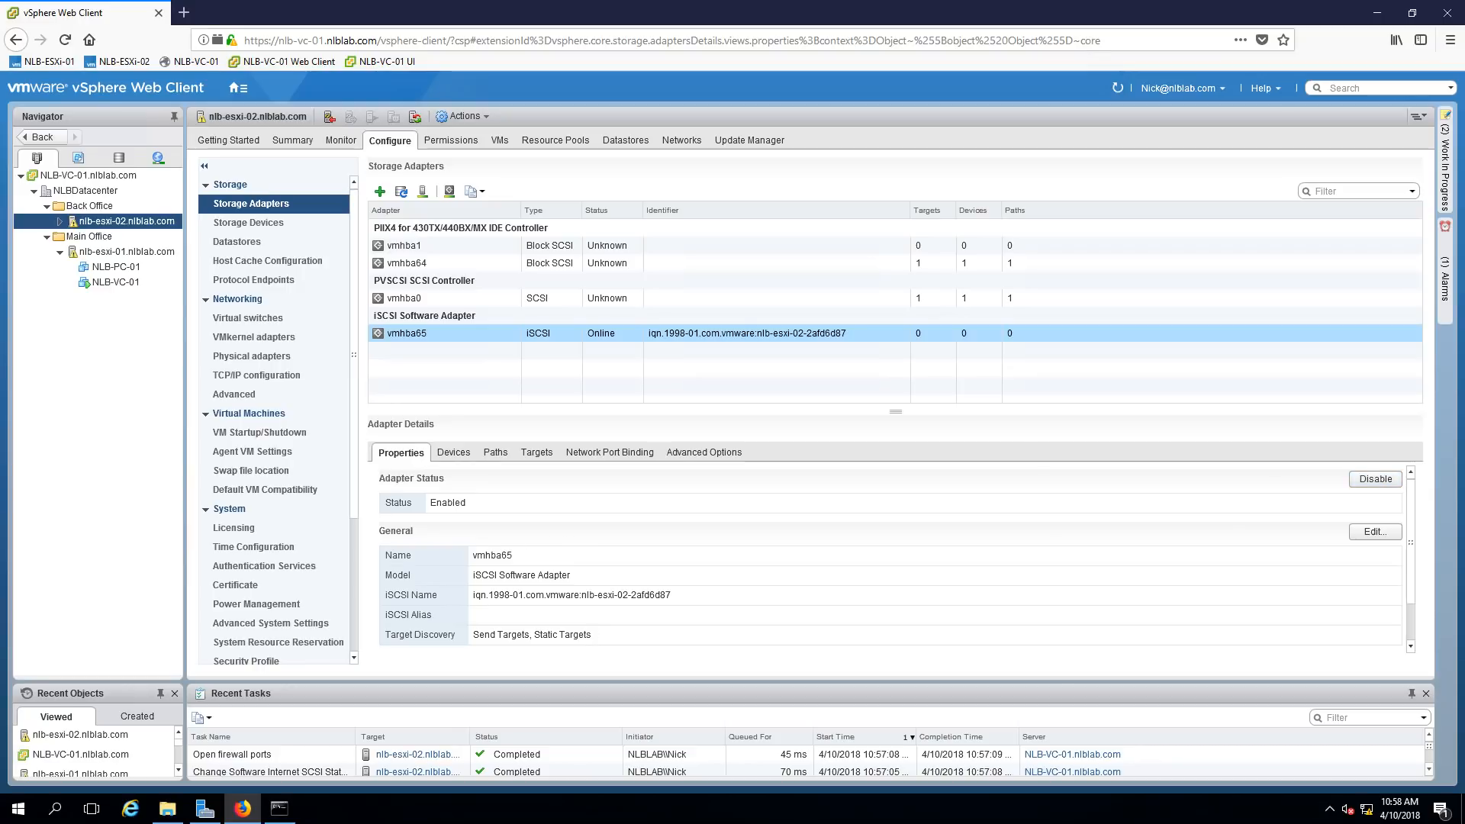
# - Open the iSCSI adapter's general settings, examine its editable iSCSI name, and close without changes
pyautogui.scroll(-1, 835, 549)
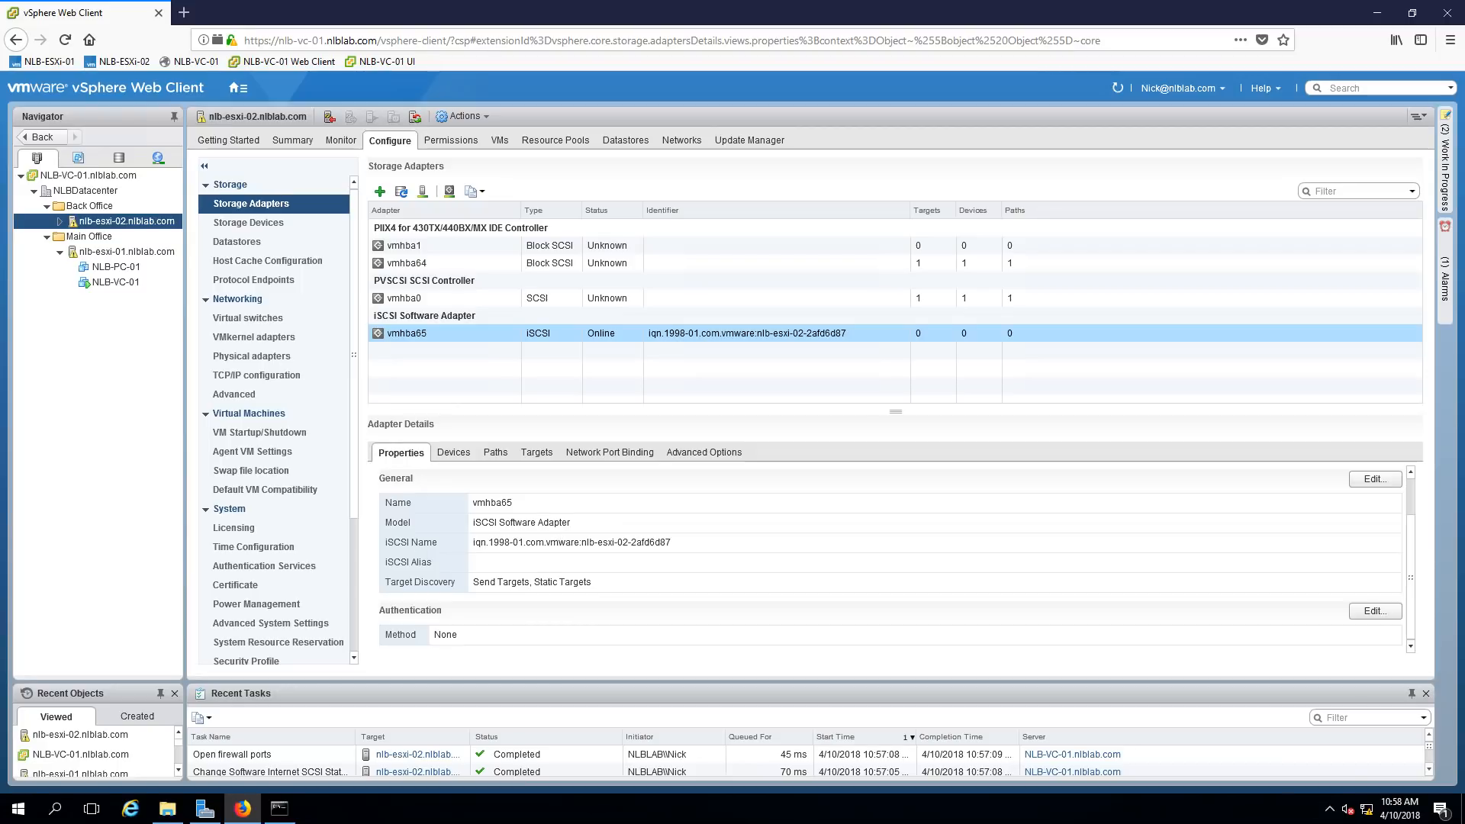
pyautogui.click(1376, 479)
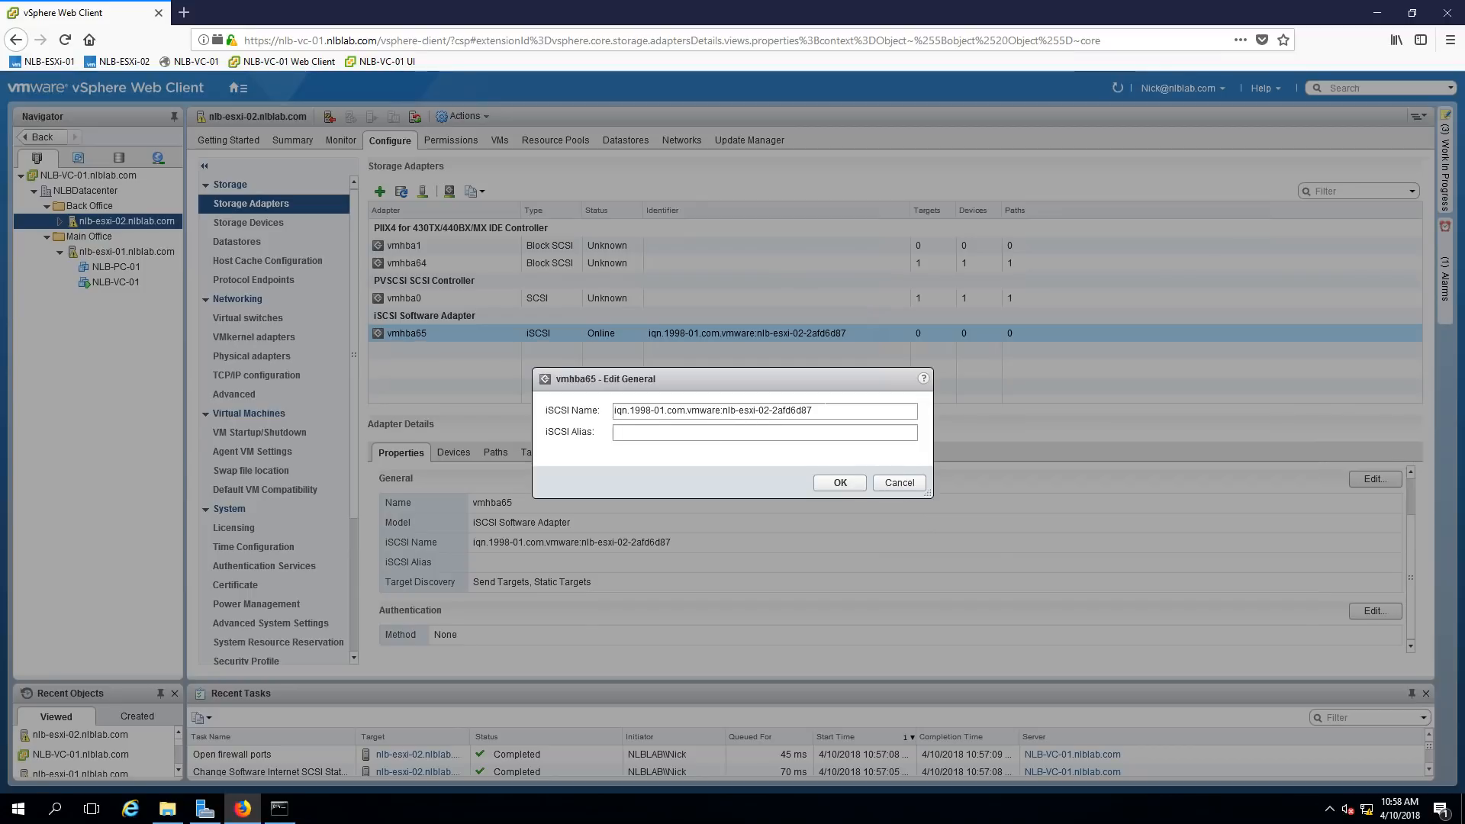
pyautogui.moveTo(815, 411); pyautogui.dragTo(631, 413)
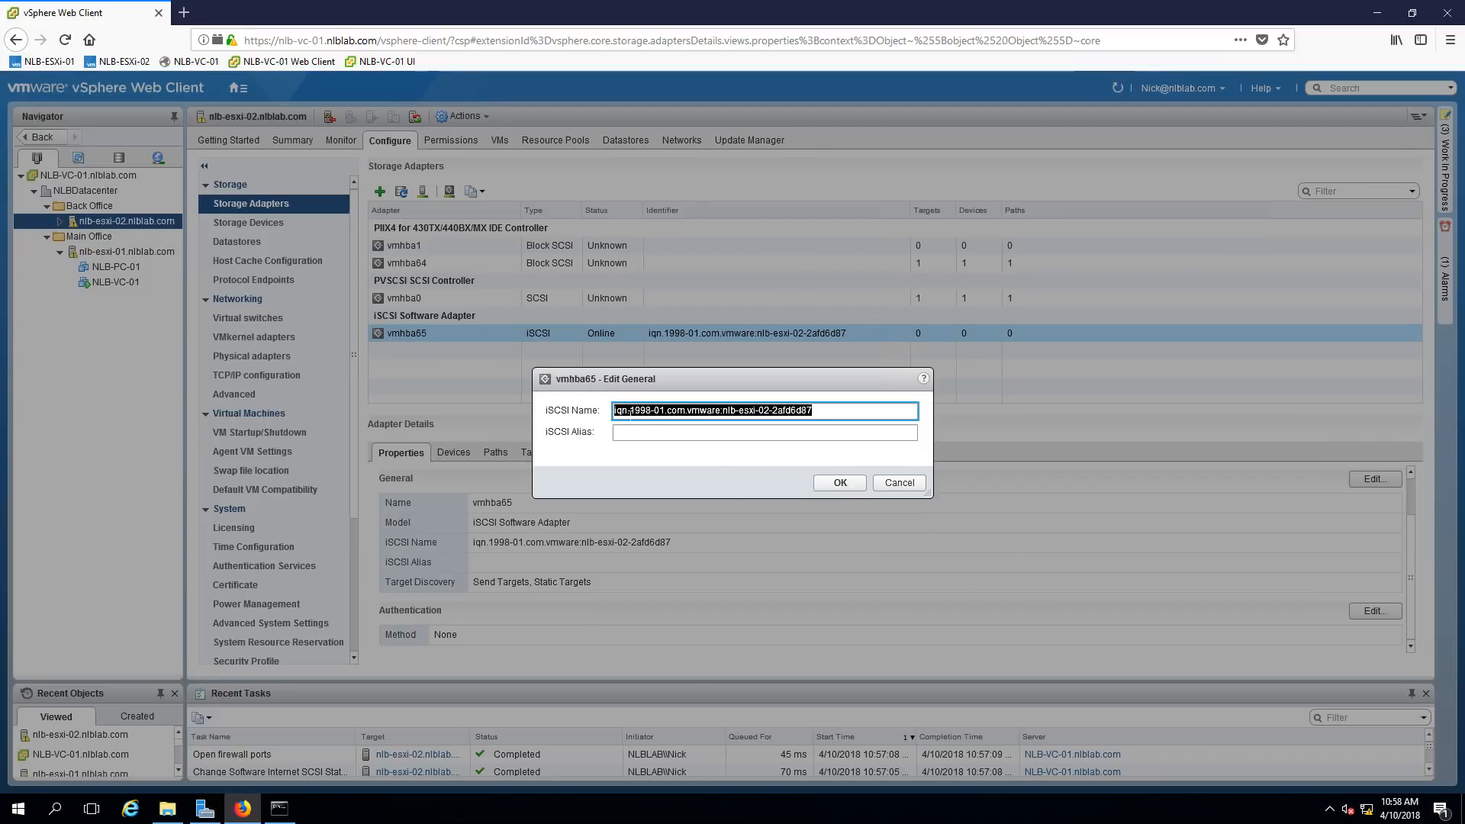
pyautogui.click(890, 487)
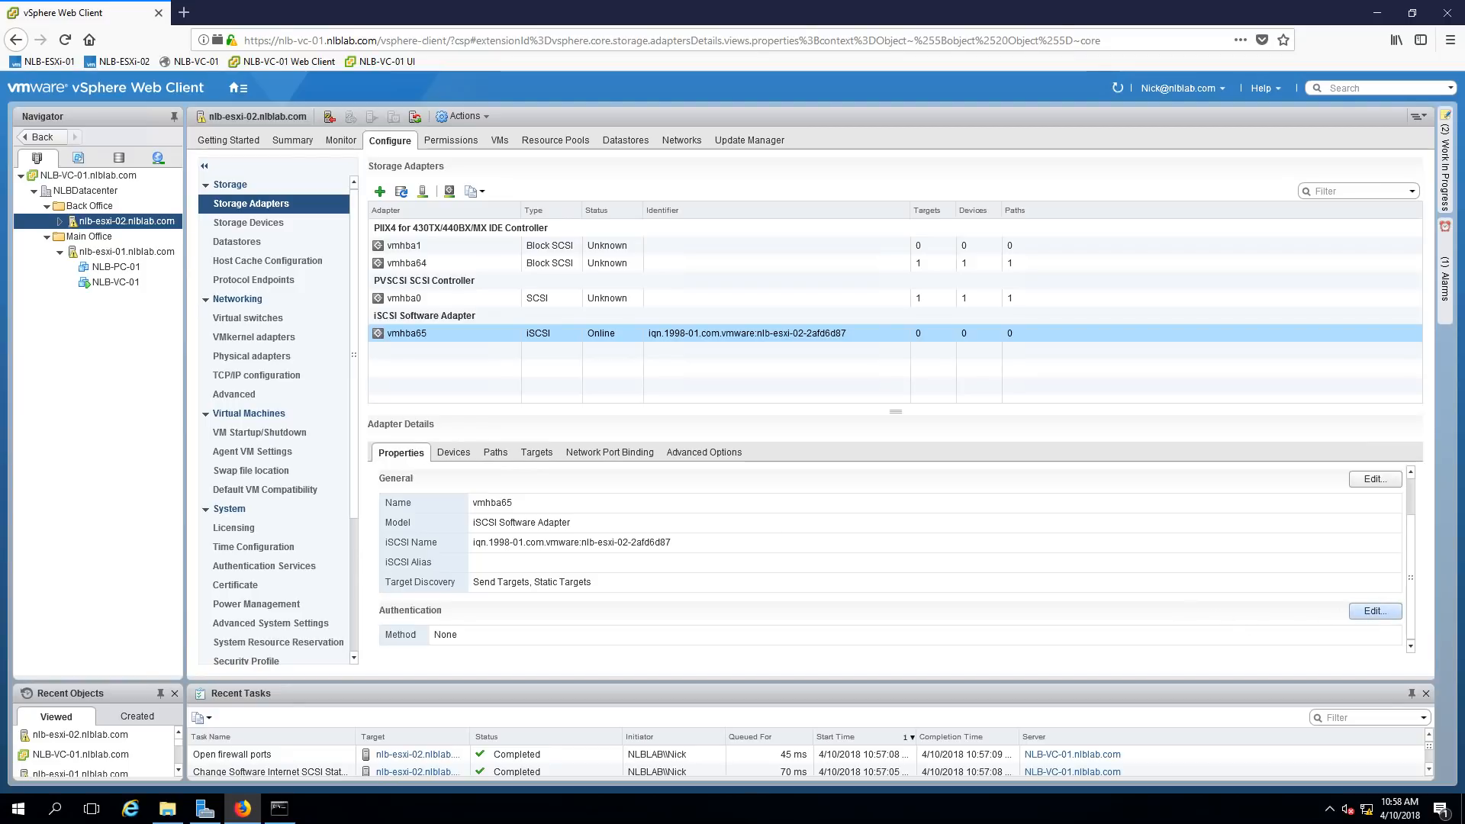
# - Open the iSCSI adapter's authentication settings, review the available CHAP methods, and cancel without changes
pyautogui.click(1375, 611)
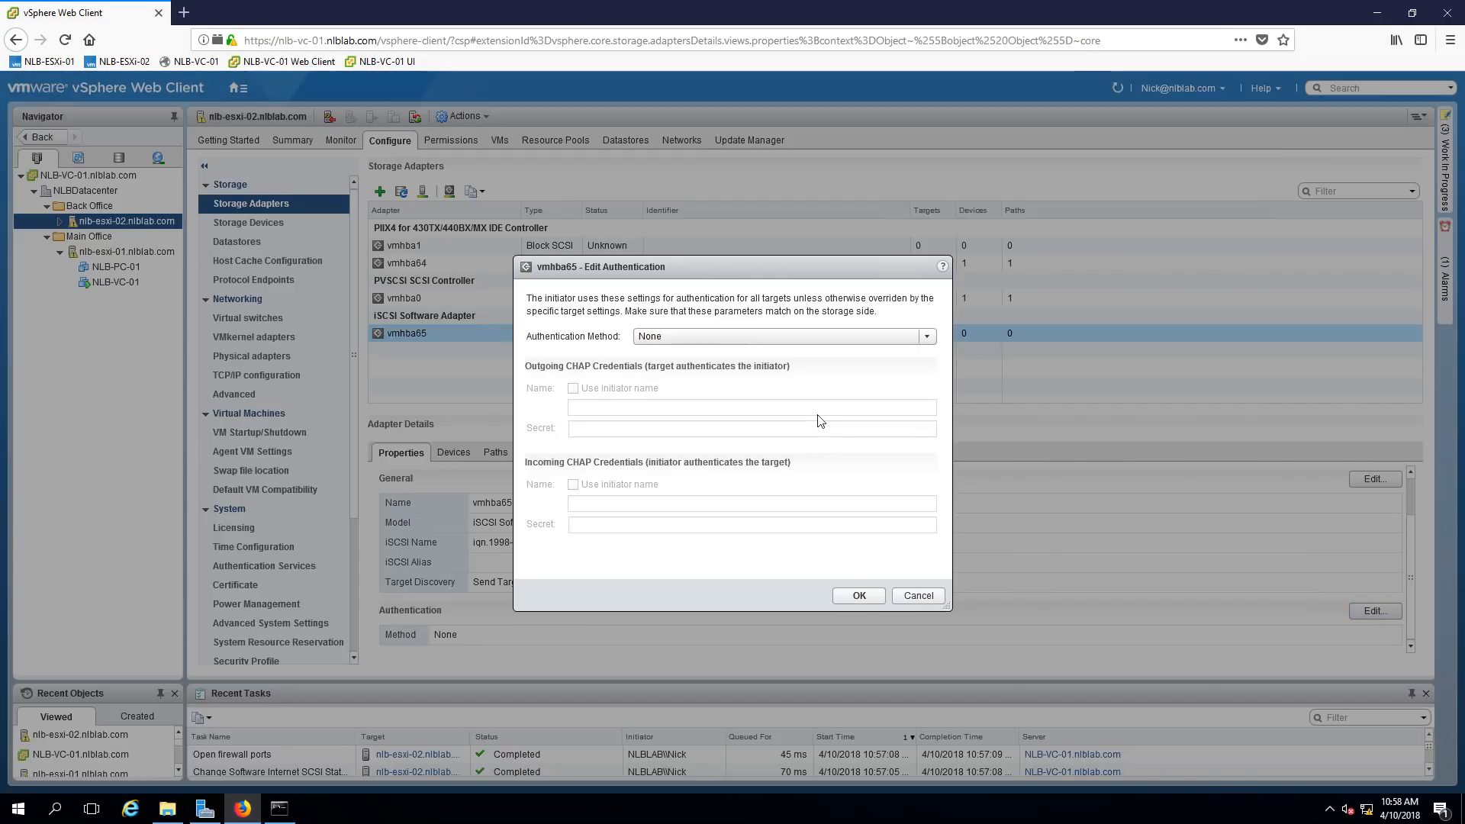
pyautogui.click(927, 337)
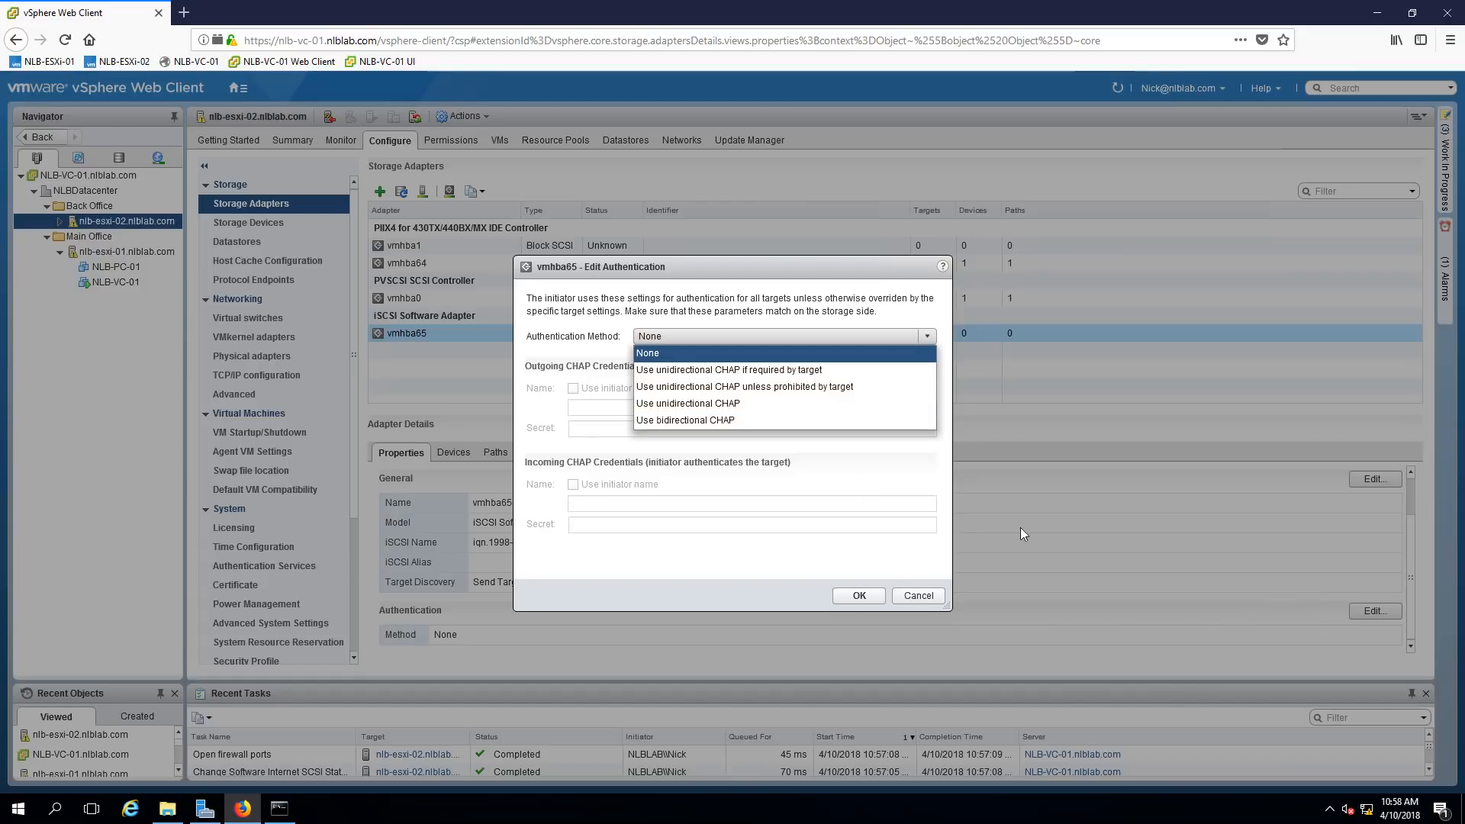
pyautogui.click(914, 595)
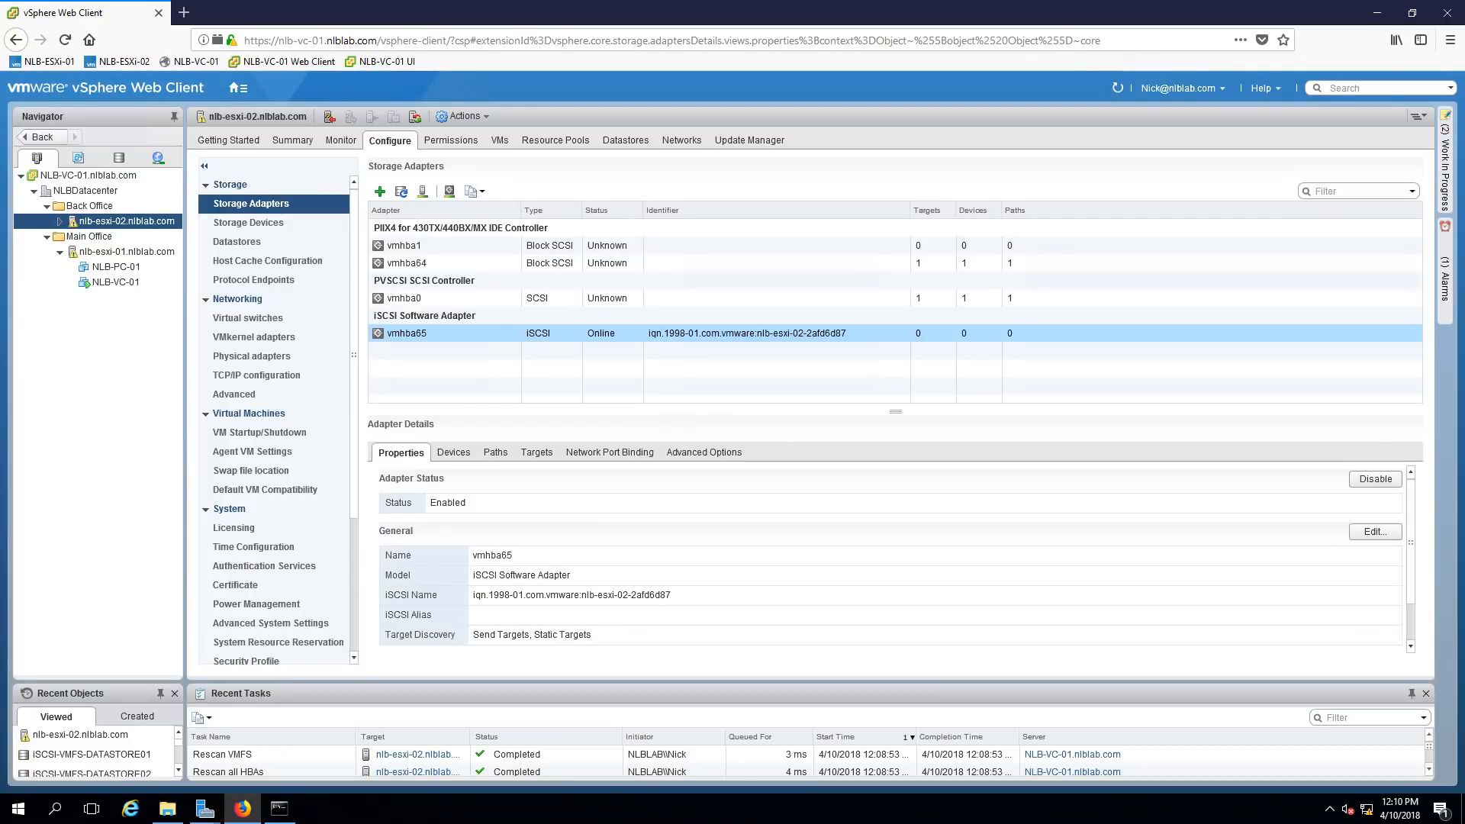
# - Bind the iSCSI (vSwitch1) port group's vmk1 adapter to vmhba65, reviewing its port binding details before accepting
pyautogui.click(617, 454)
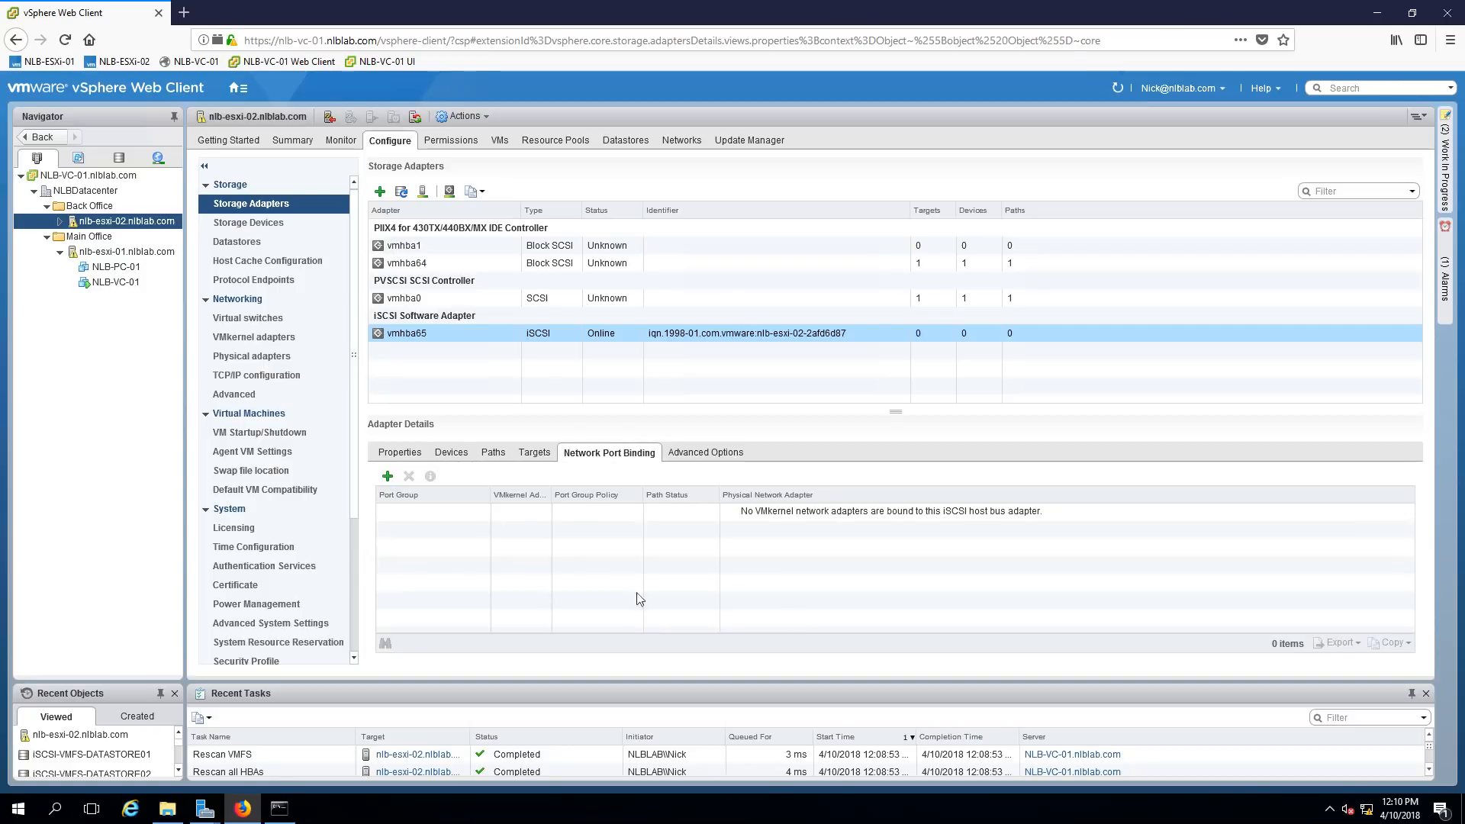
pyautogui.click(388, 477)
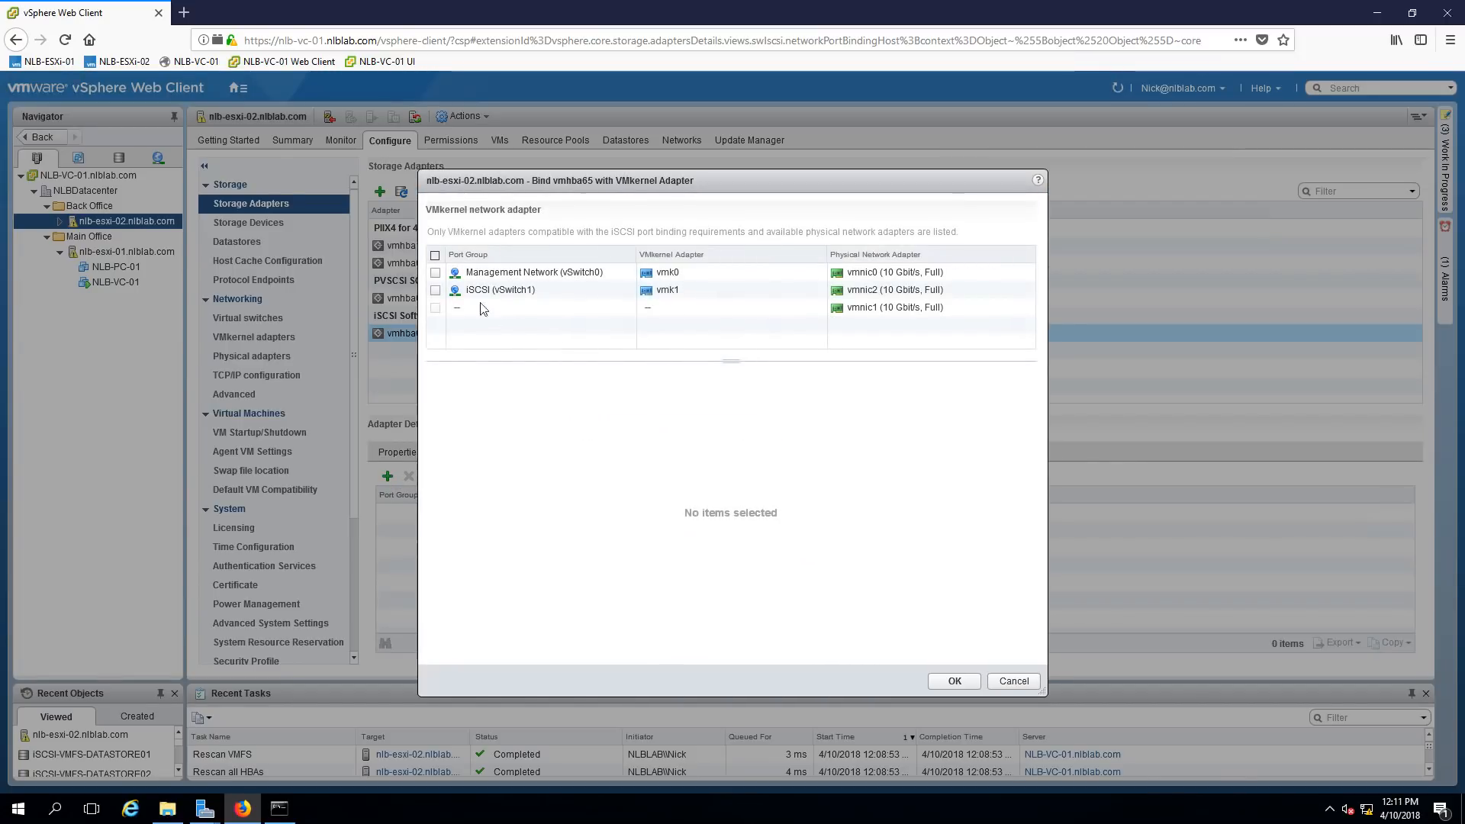
pyautogui.click(435, 290)
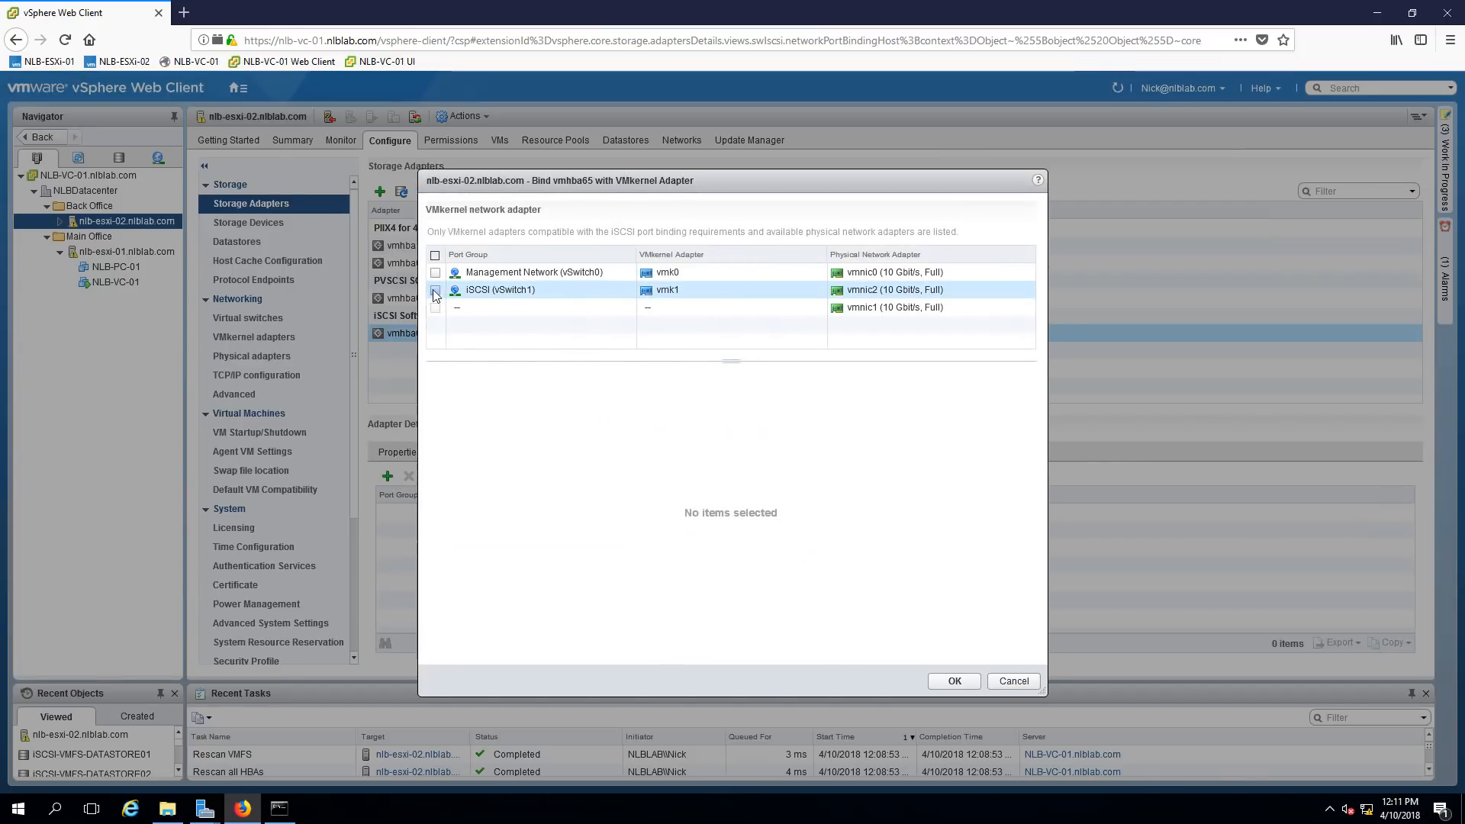
pyautogui.click(498, 294)
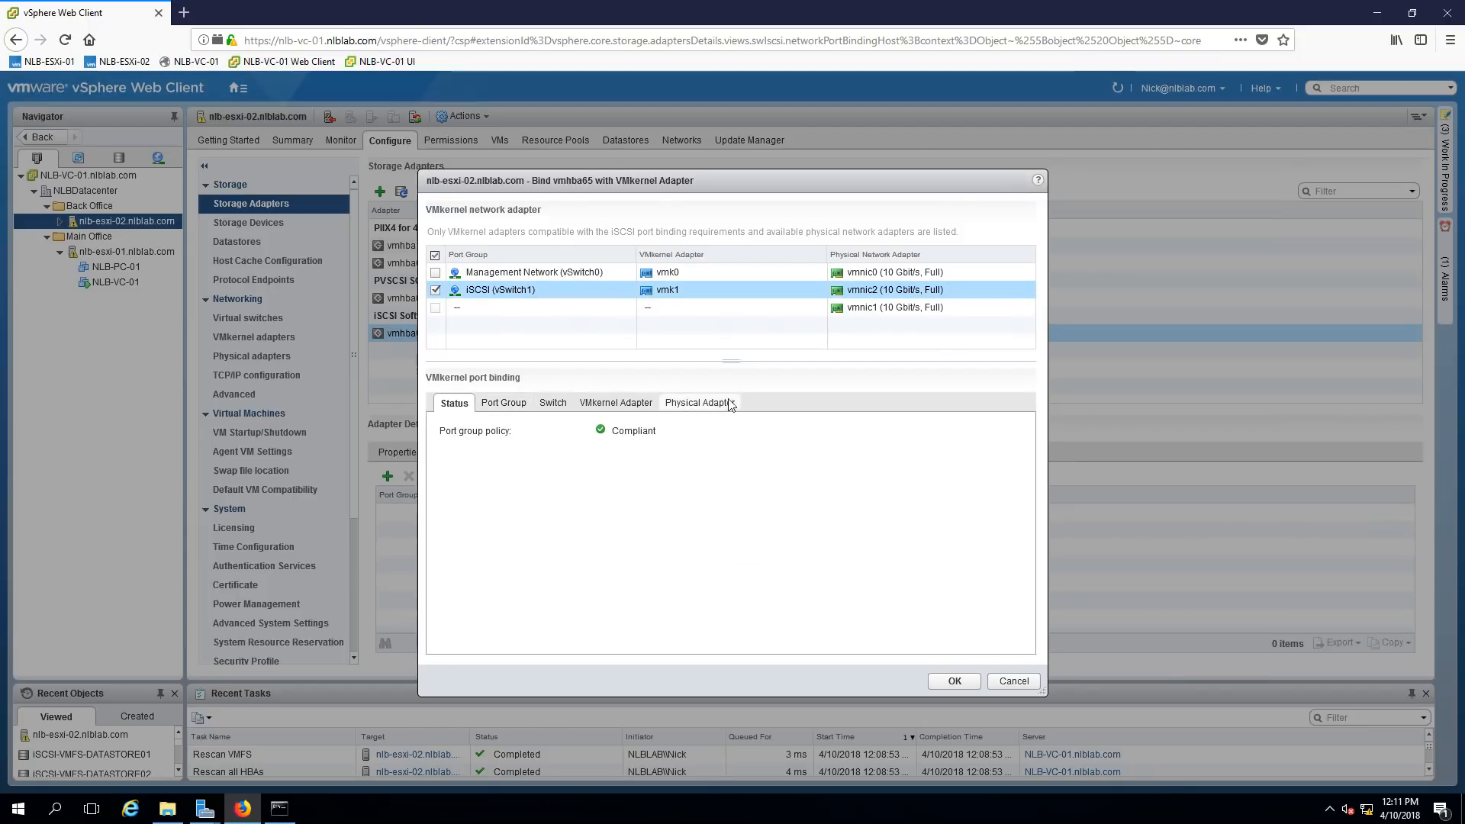
pyautogui.click(699, 403)
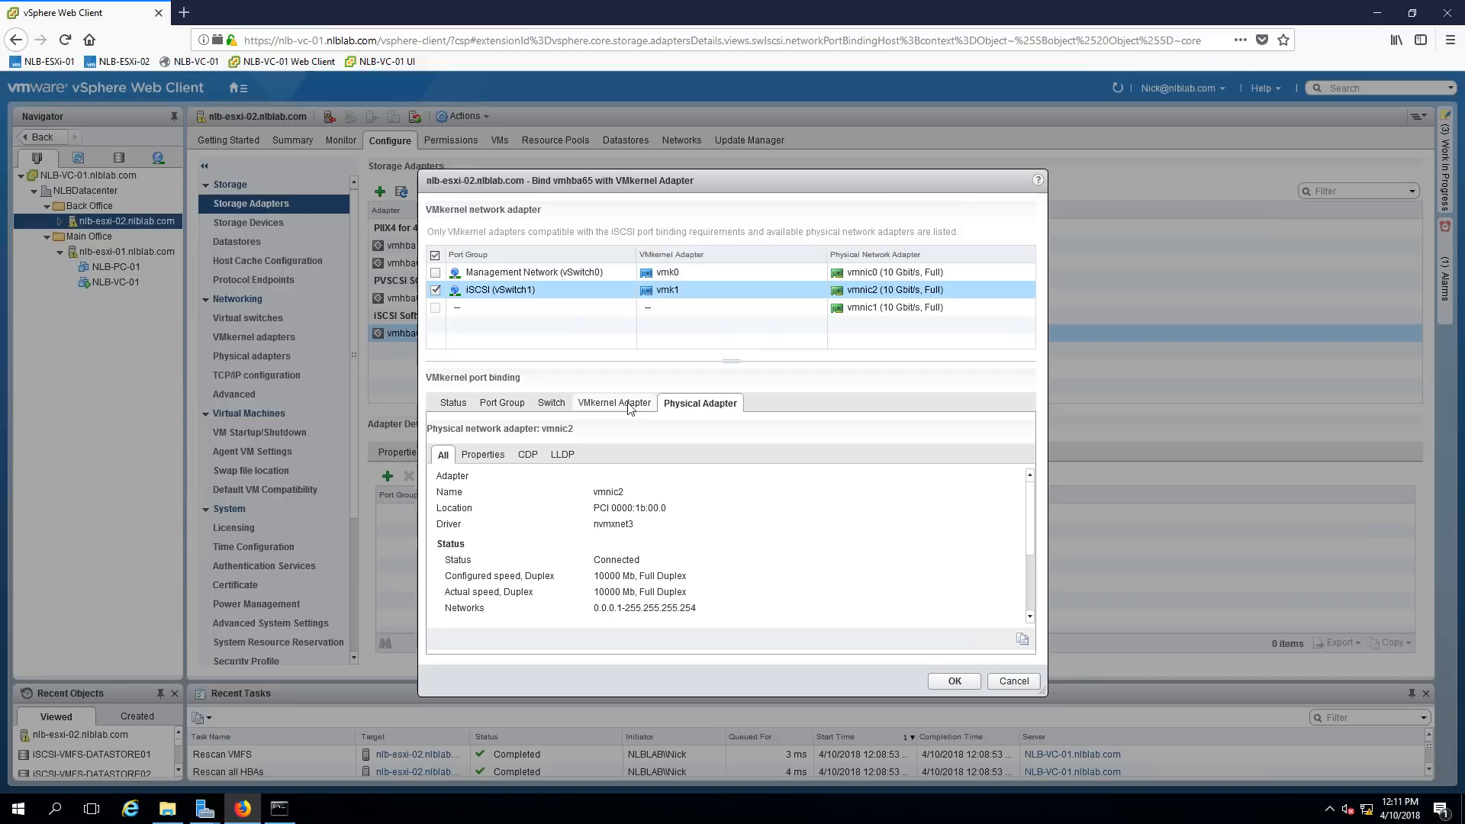
pyautogui.click(628, 406)
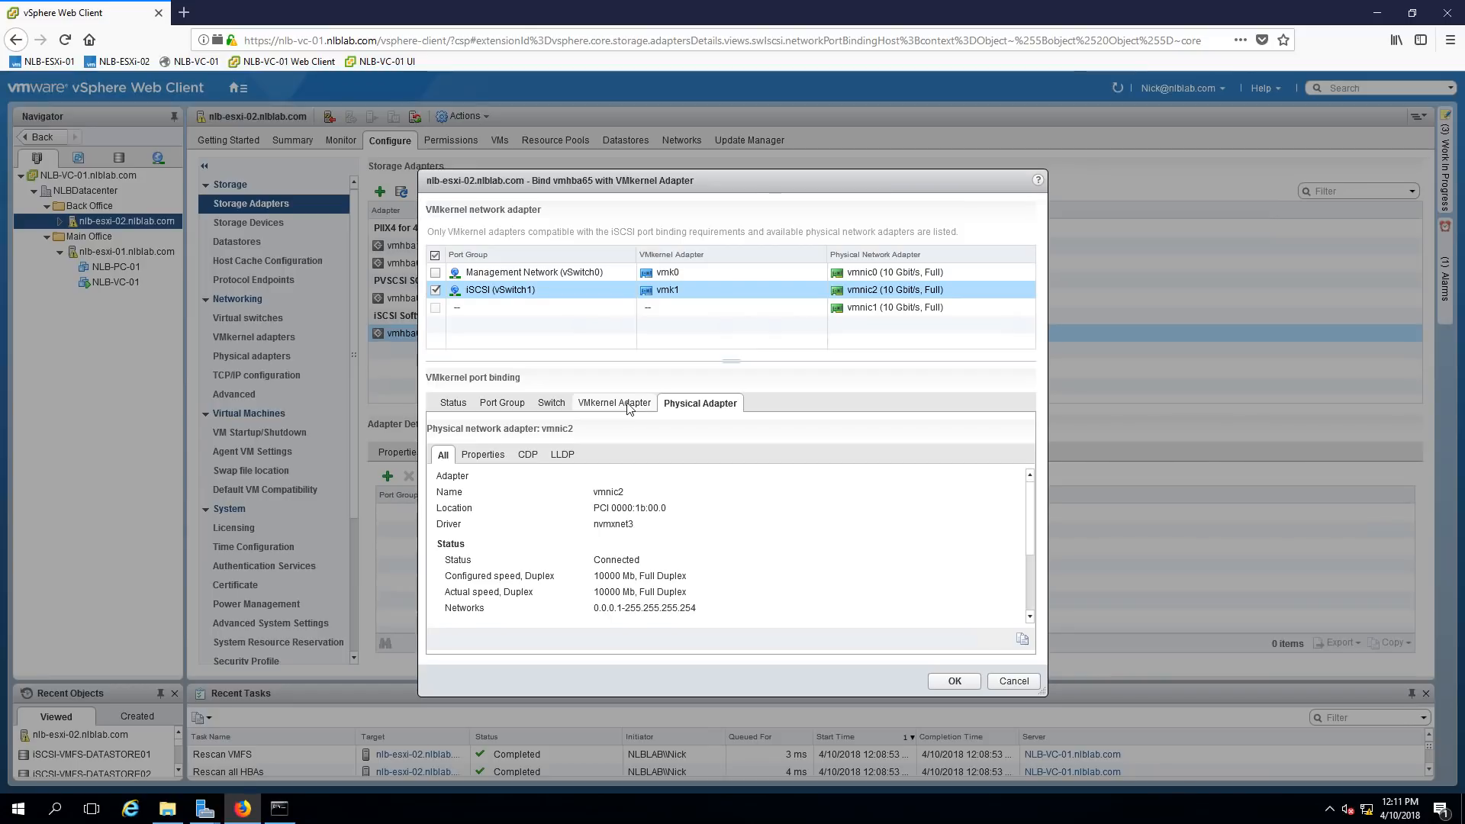
pyautogui.click(550, 407)
pyautogui.click(442, 404)
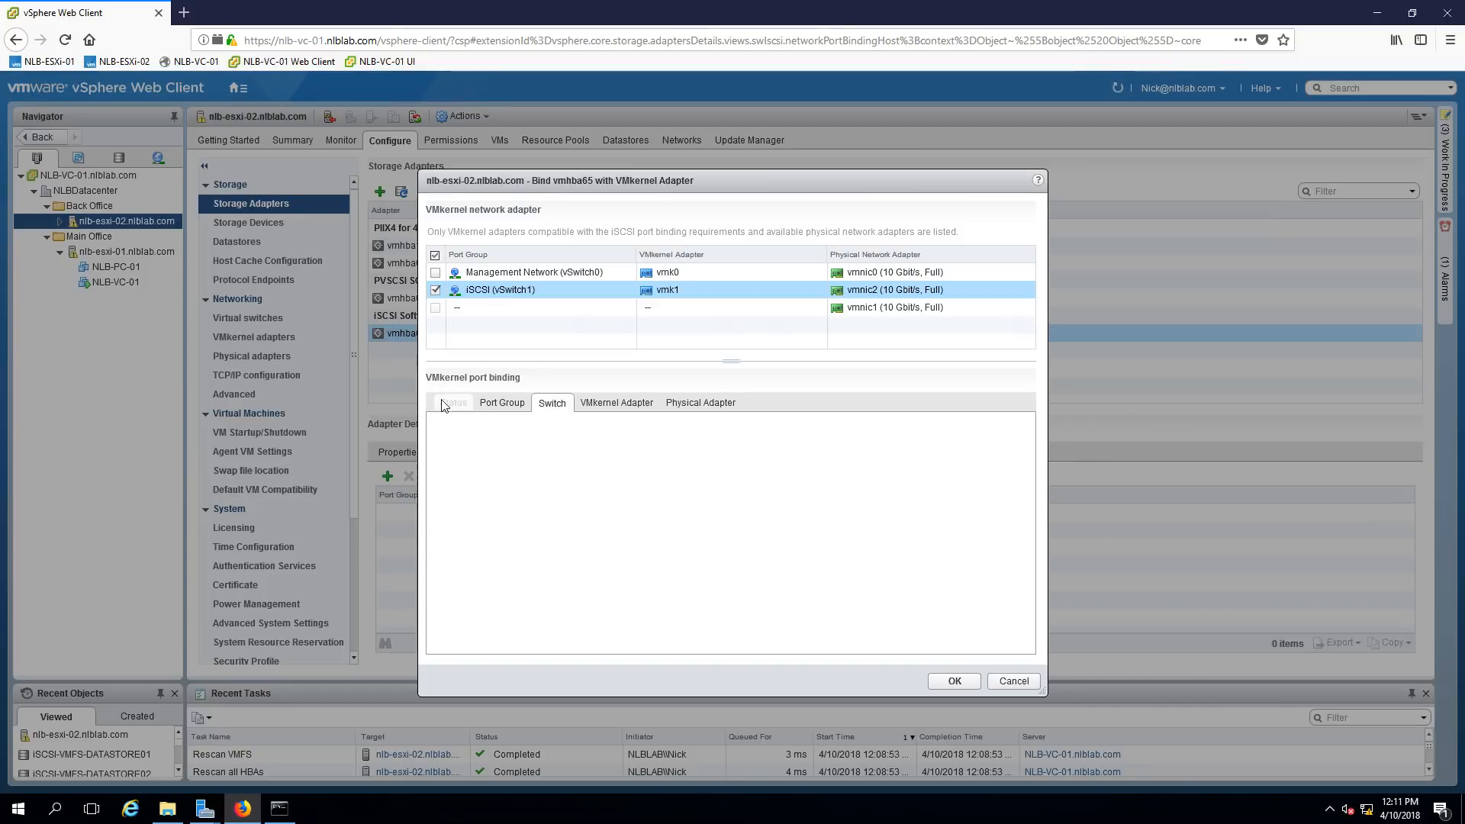
pyautogui.click(950, 681)
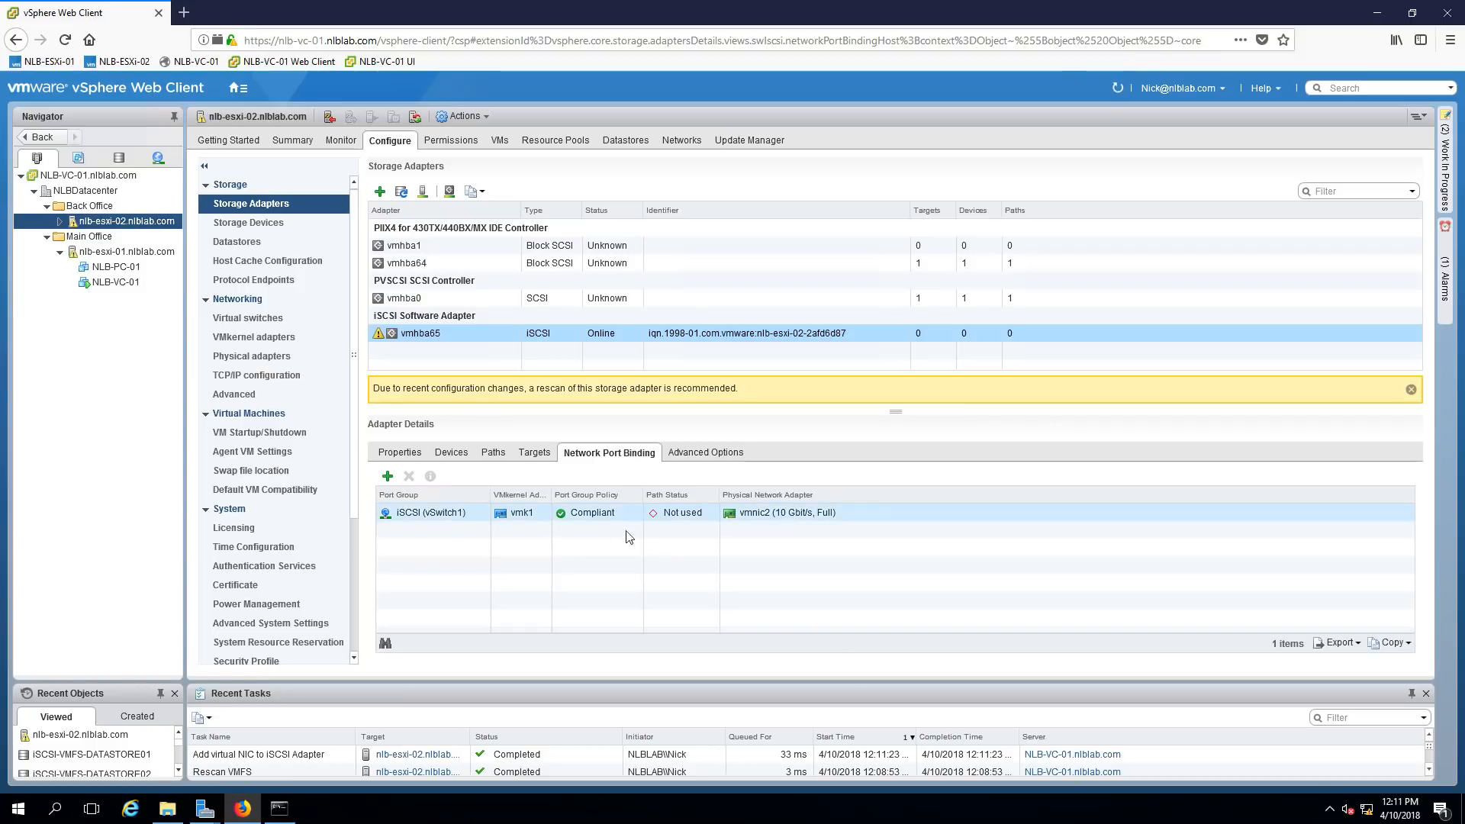
# - Rescan nlb-esxi-02's storage for both new storage devices and new VMFS volumes
pyautogui.moveTo(372, 388); pyautogui.dragTo(705, 400)
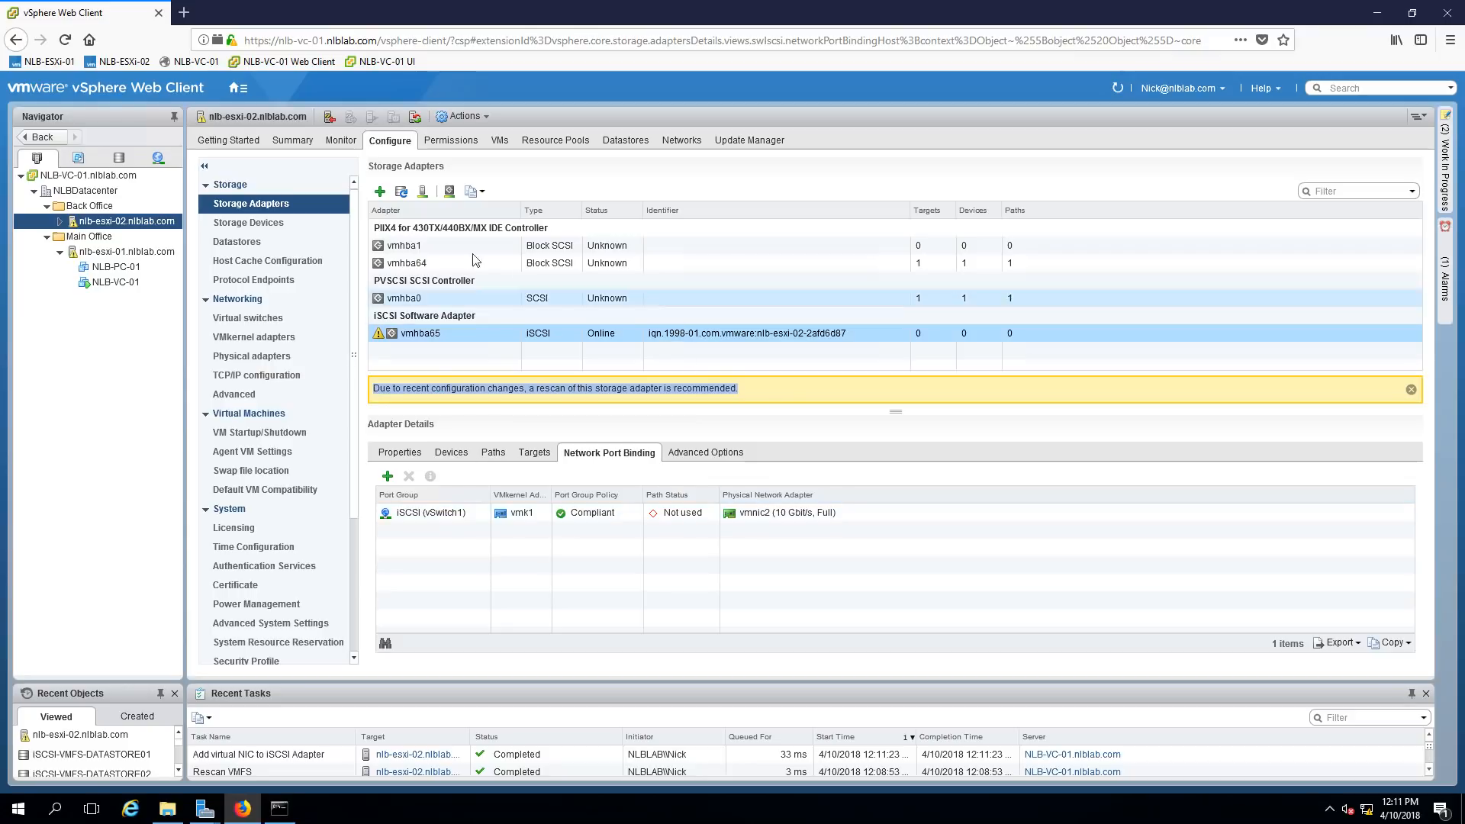
pyautogui.click(422, 196)
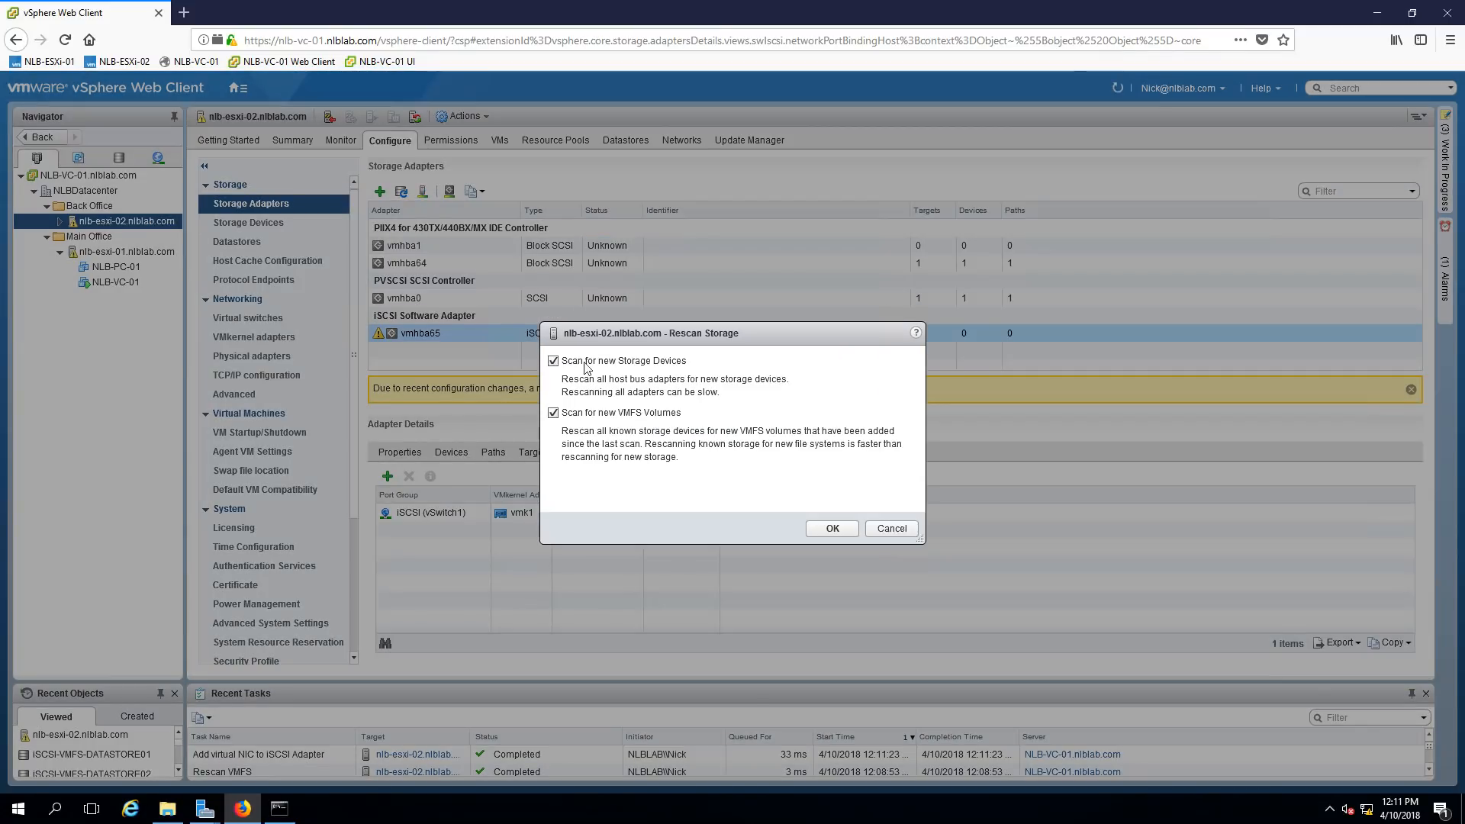
pyautogui.click(838, 532)
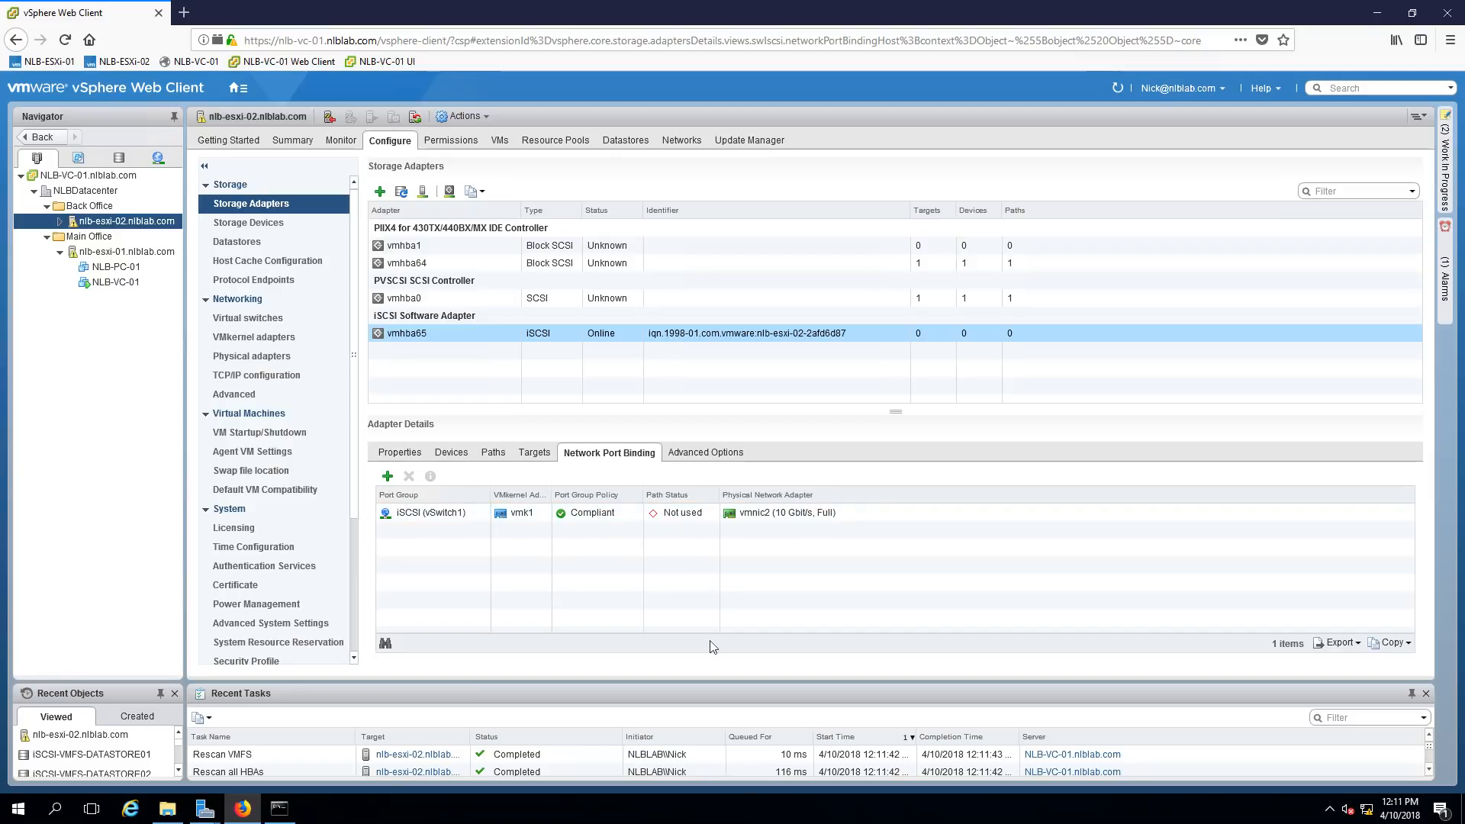
# - Review vmhba65's paths, devices and static targets, and show its dynamic discovery list
pyautogui.click(527, 458)
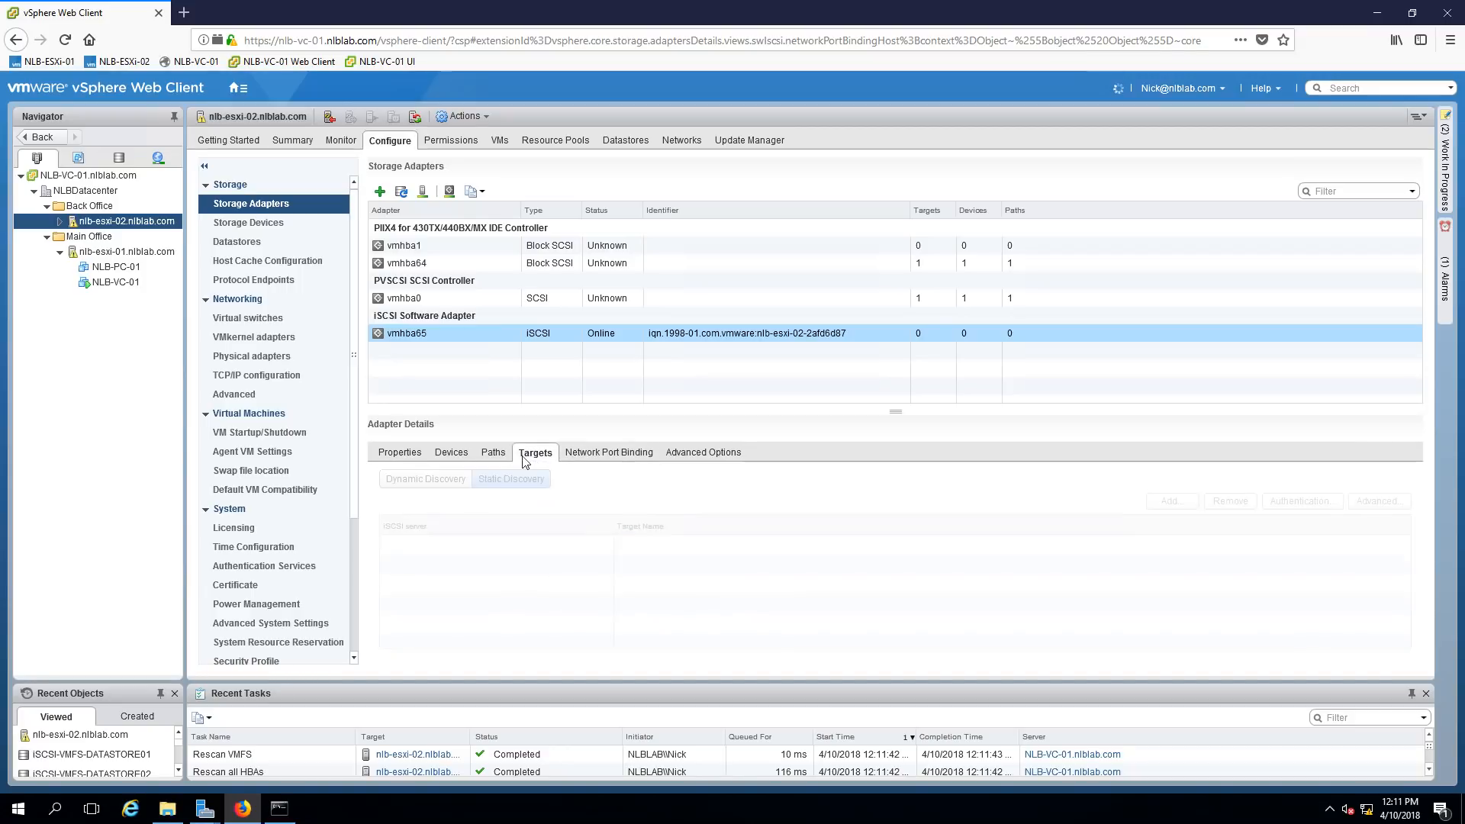
pyautogui.click(497, 454)
pyautogui.click(453, 453)
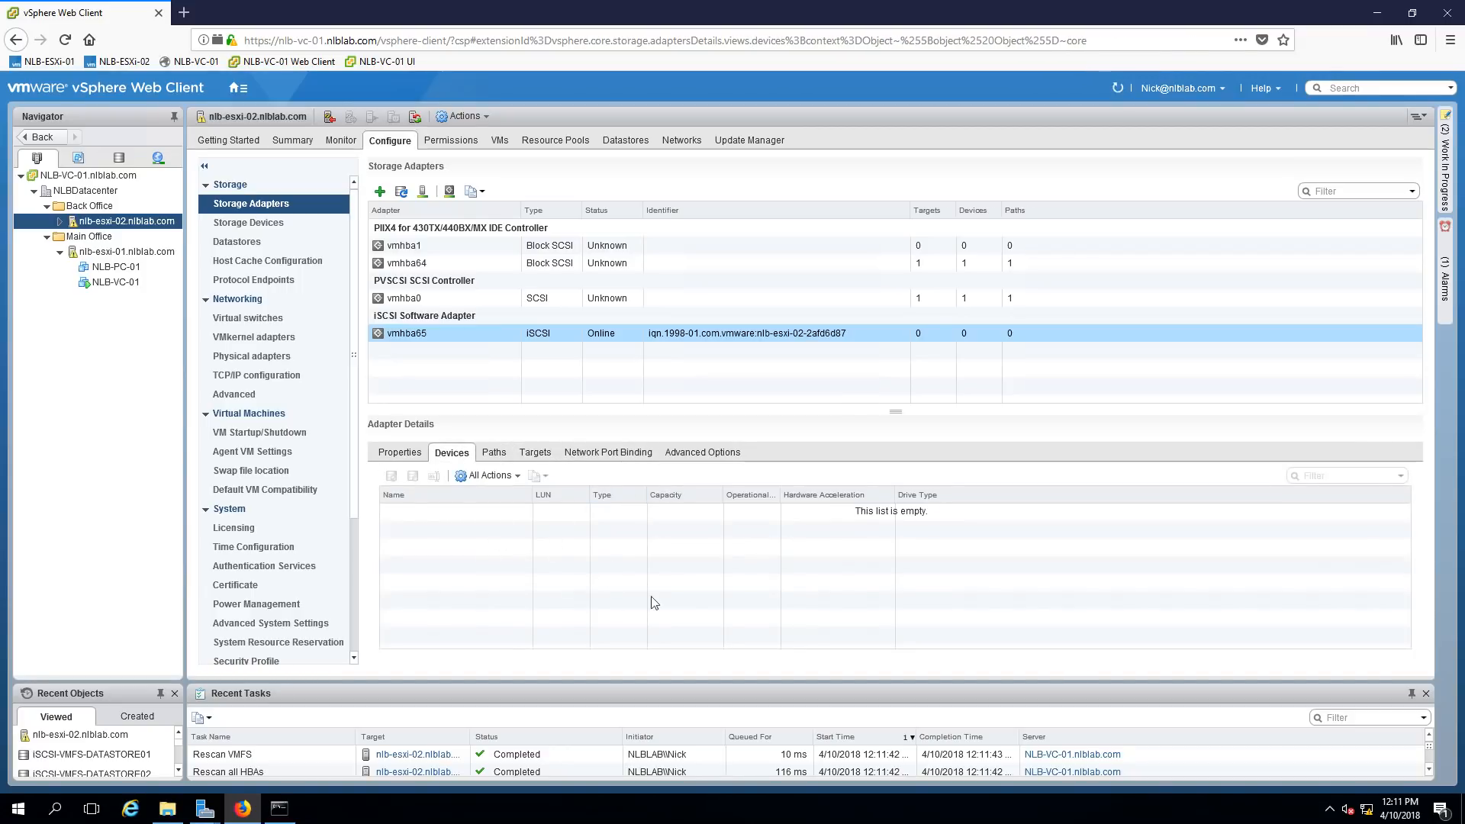
pyautogui.click(533, 453)
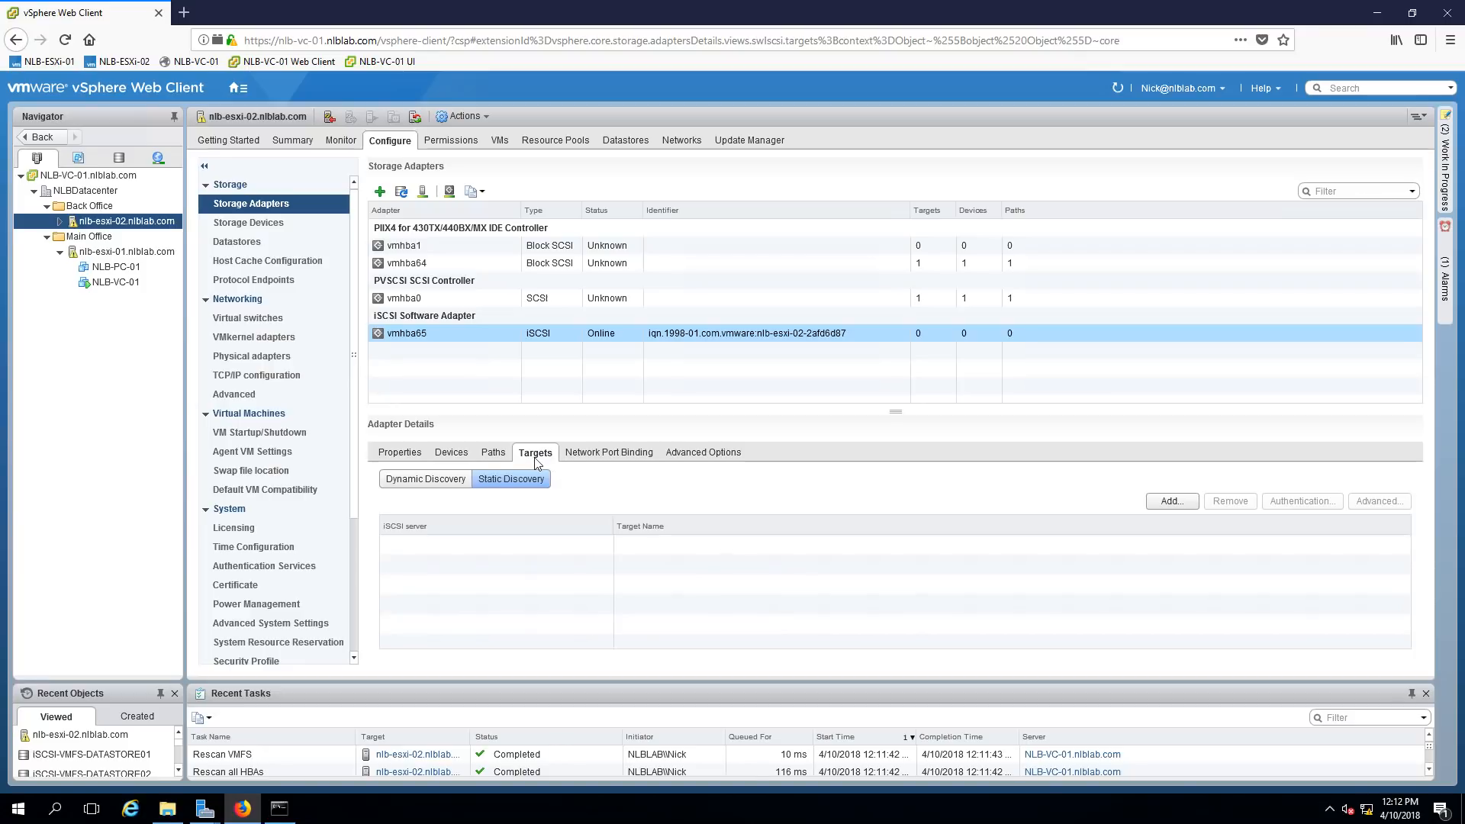
pyautogui.click(425, 482)
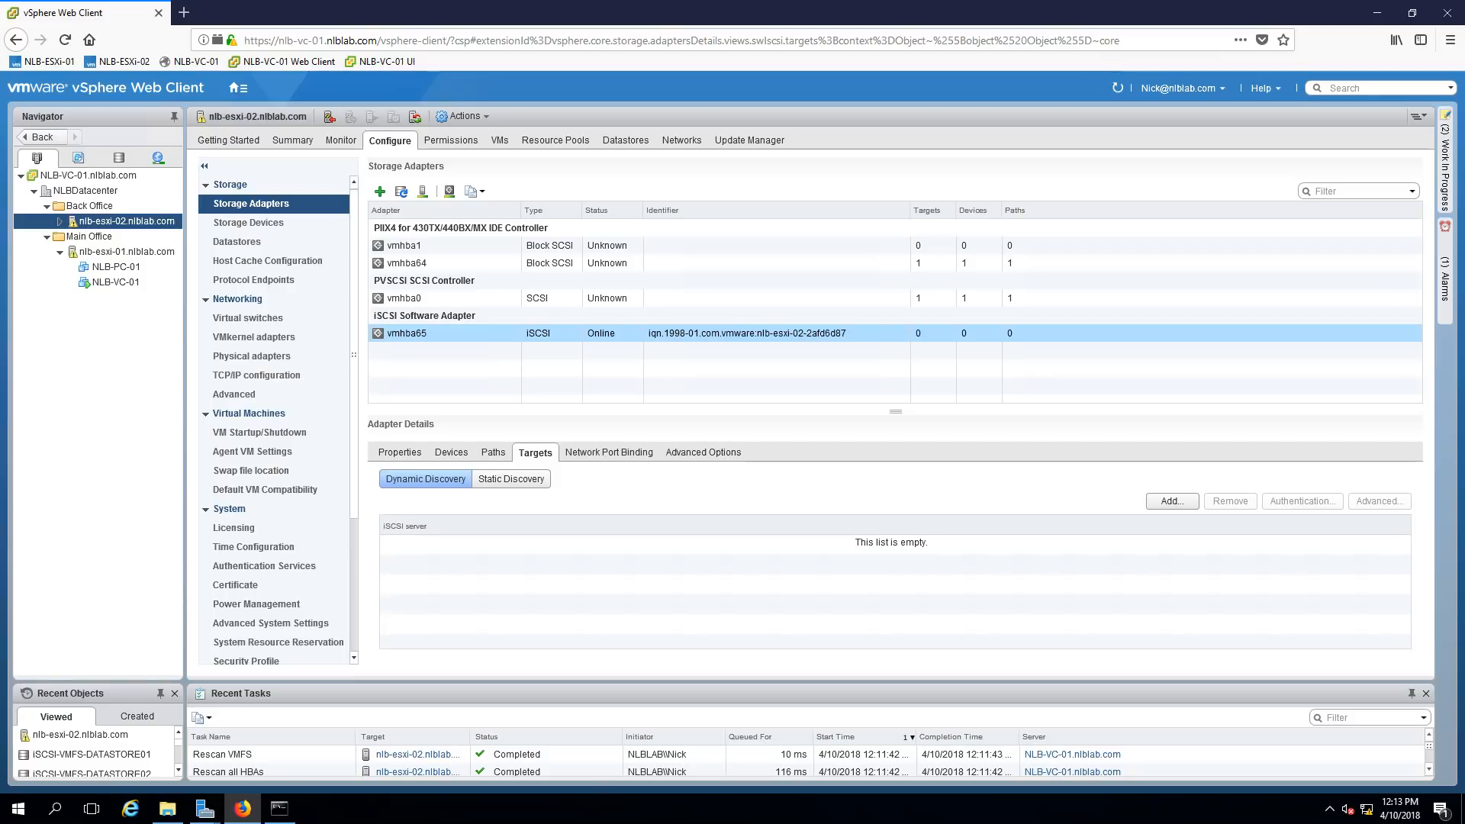
# - Close the leftover vmware-vsphere-esxi-01-02 properties window, check the iSCSI targets in Server Manager, and return to the vSphere Web Client
pyautogui.moveTo(205, 815)
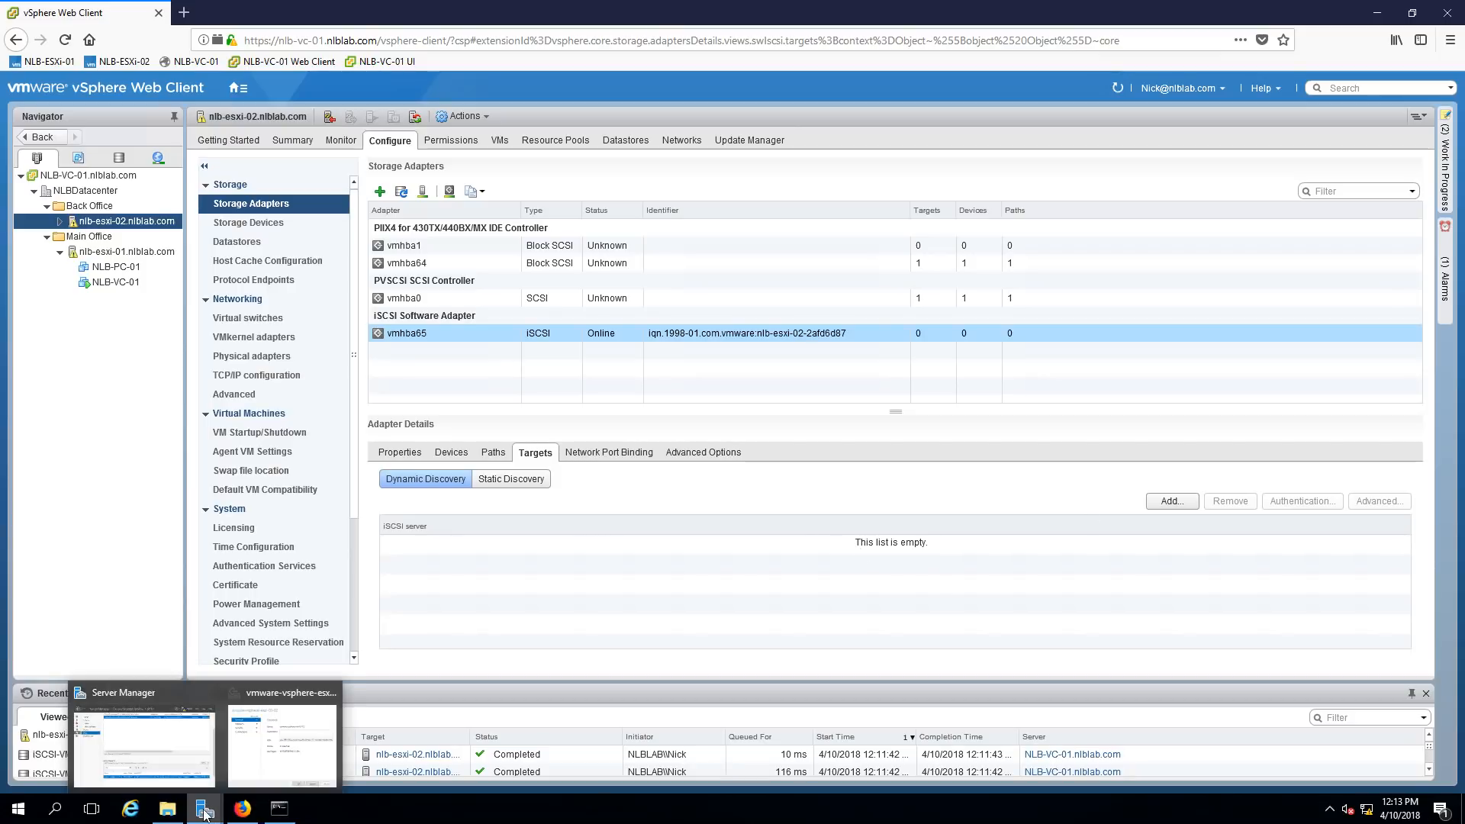
pyautogui.click(284, 755)
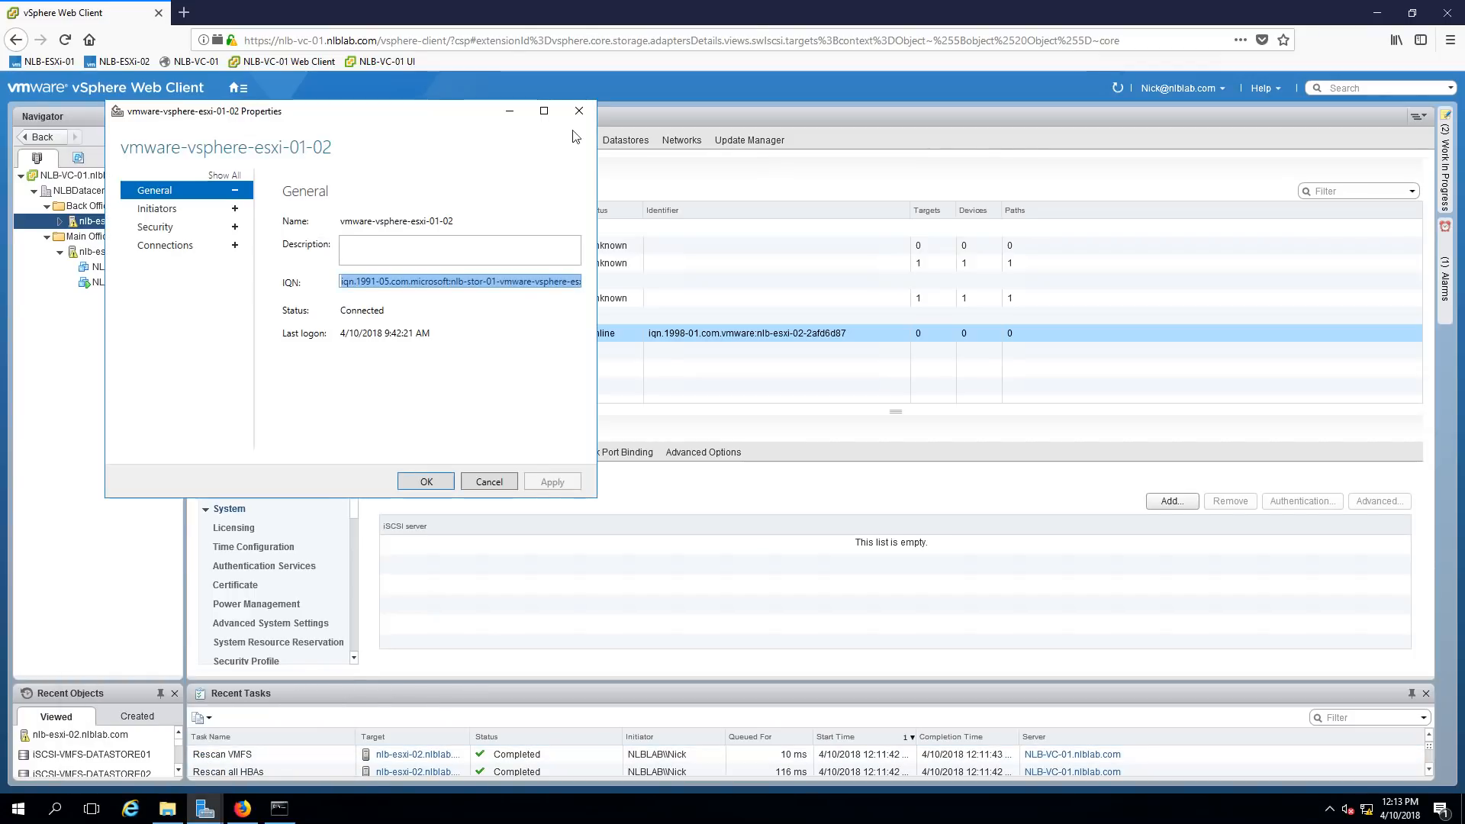
pyautogui.click(578, 110)
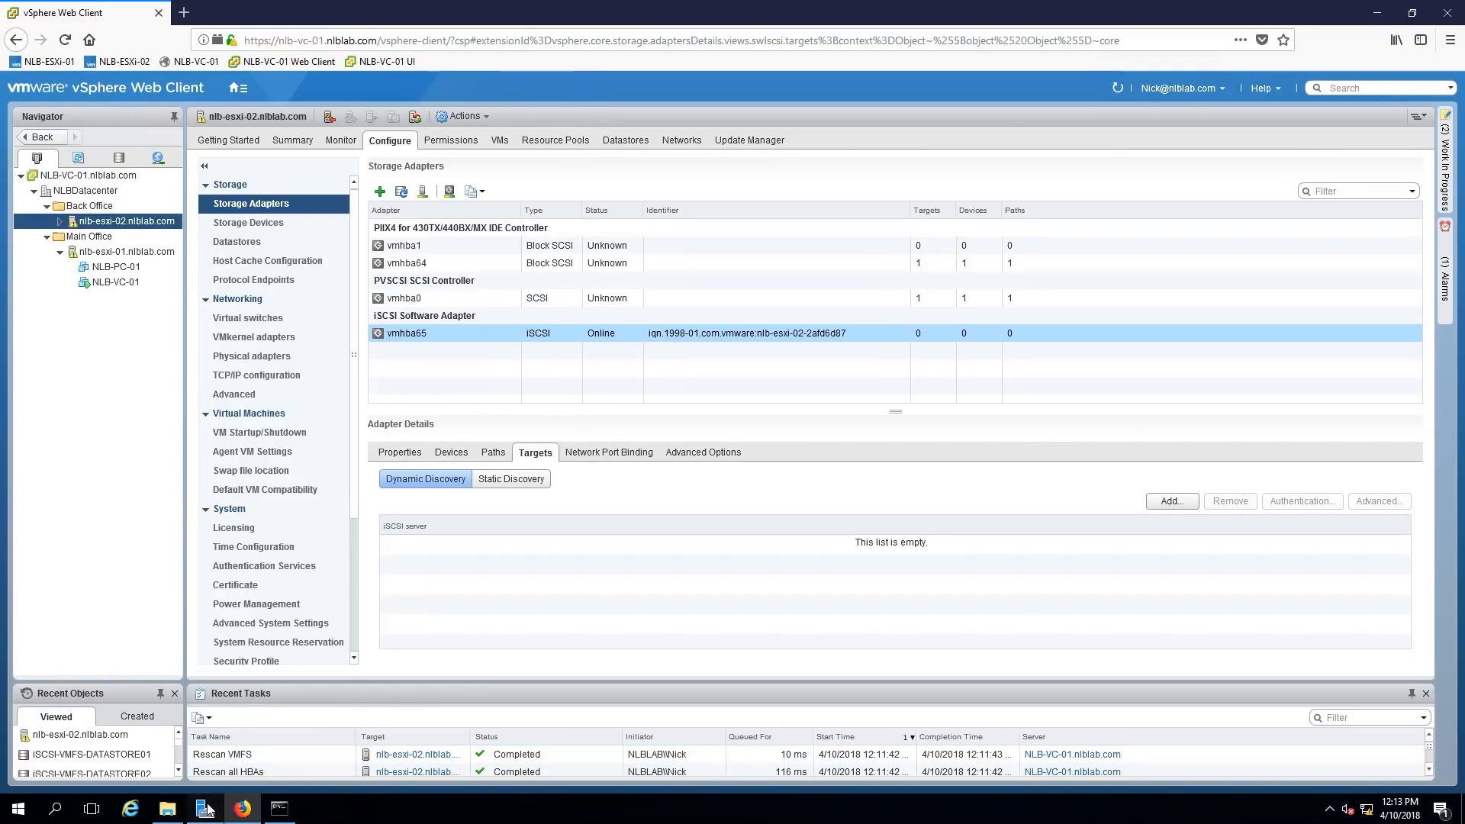
pyautogui.click(205, 809)
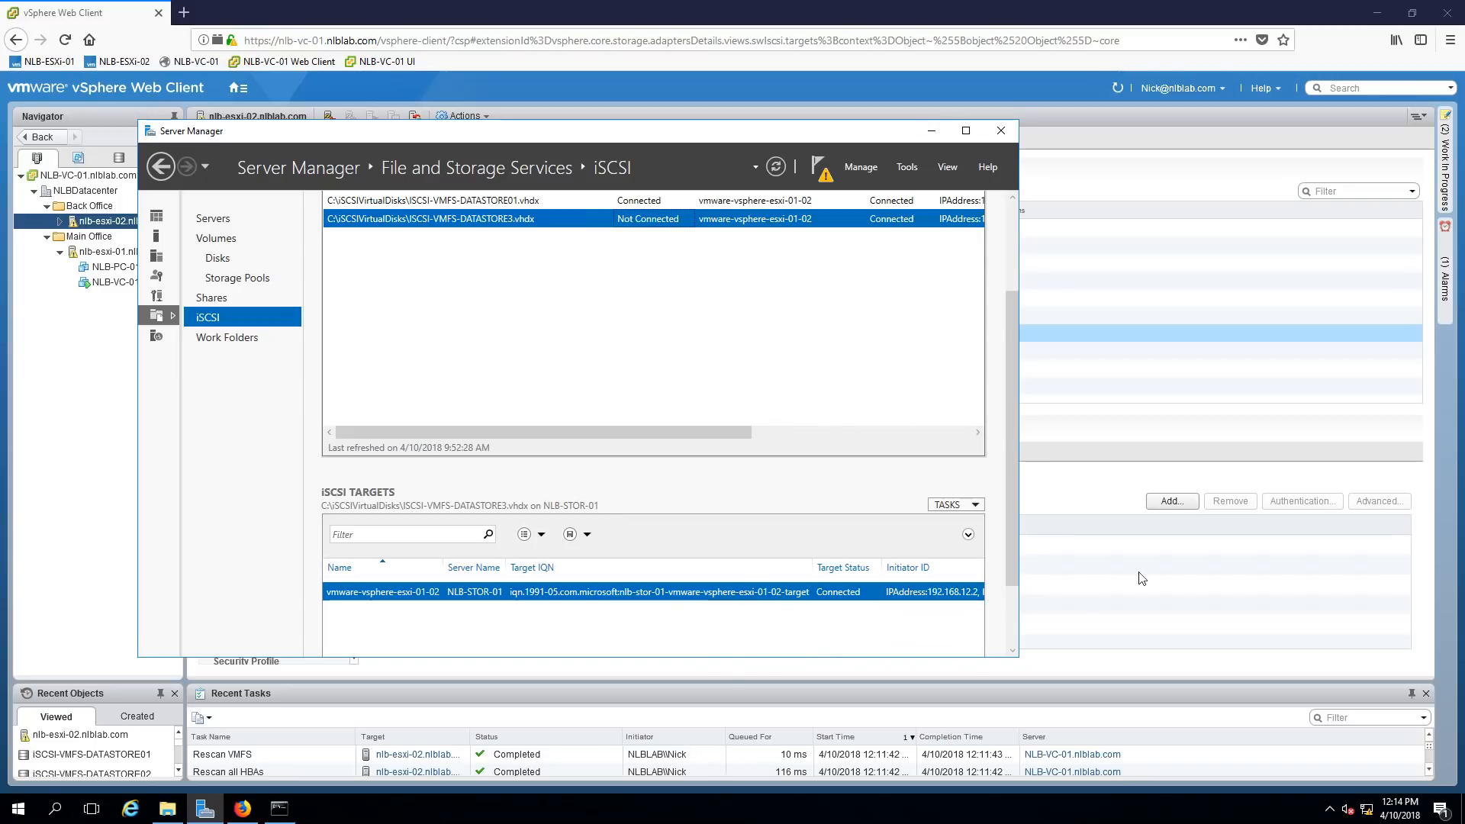
pyautogui.click(1072, 489)
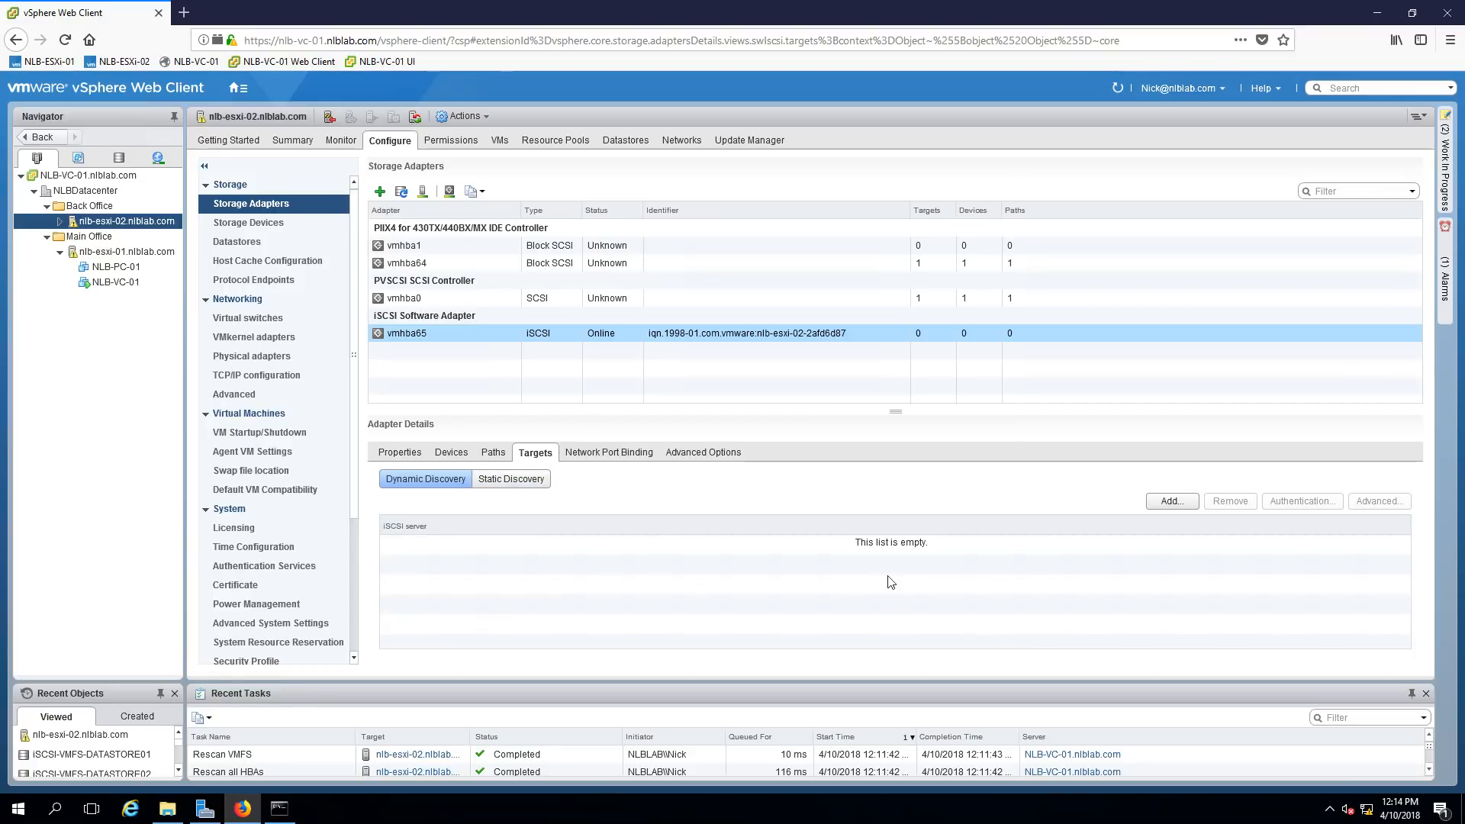
# - Start a static target for vmhba65 with iSCSI server 192.168.12.1 and port 3260, and try to submit it without a target name
pyautogui.click(510, 478)
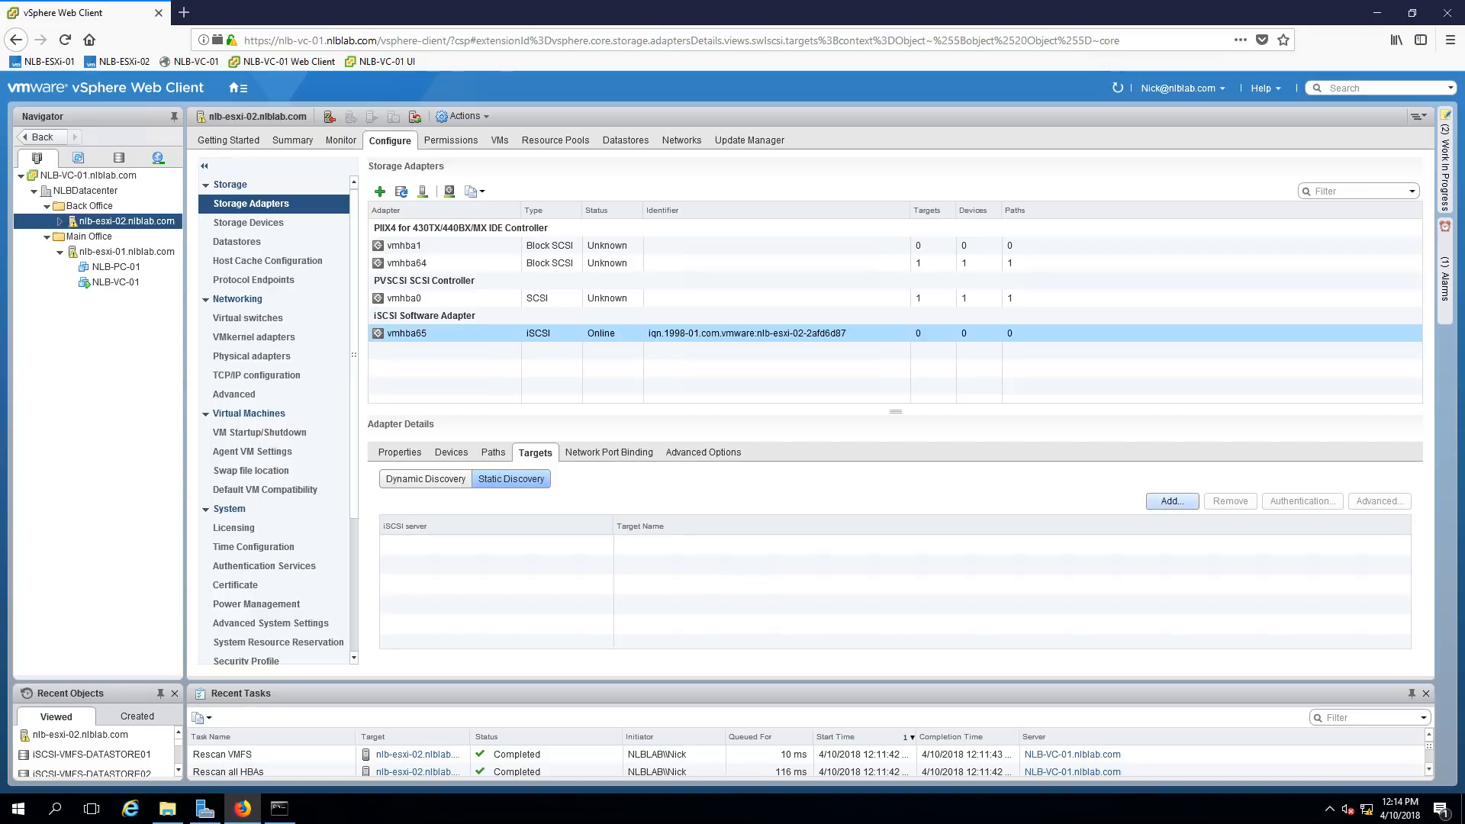
pyautogui.click(1165, 503)
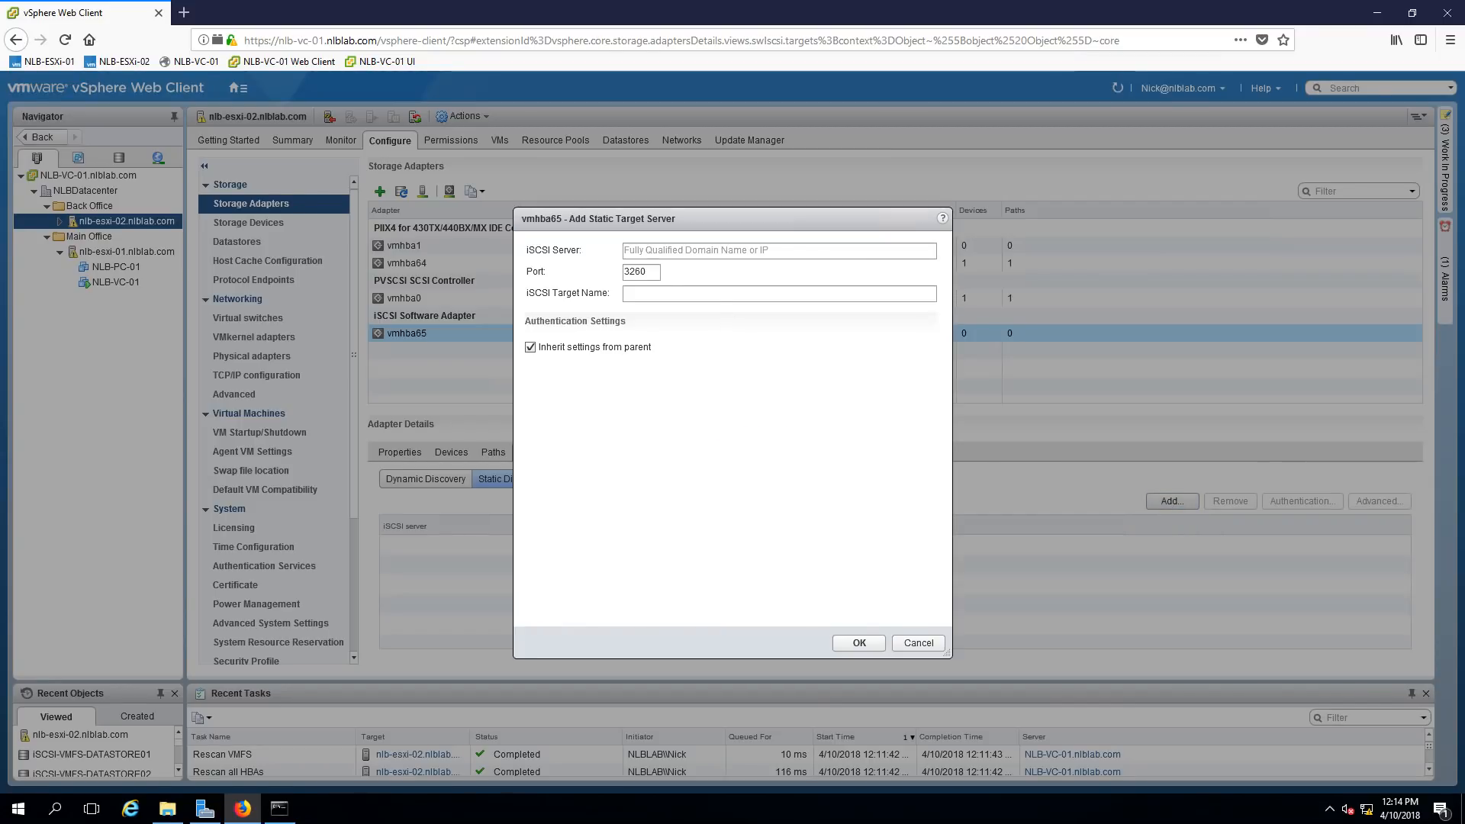
pyautogui.click(624, 251)
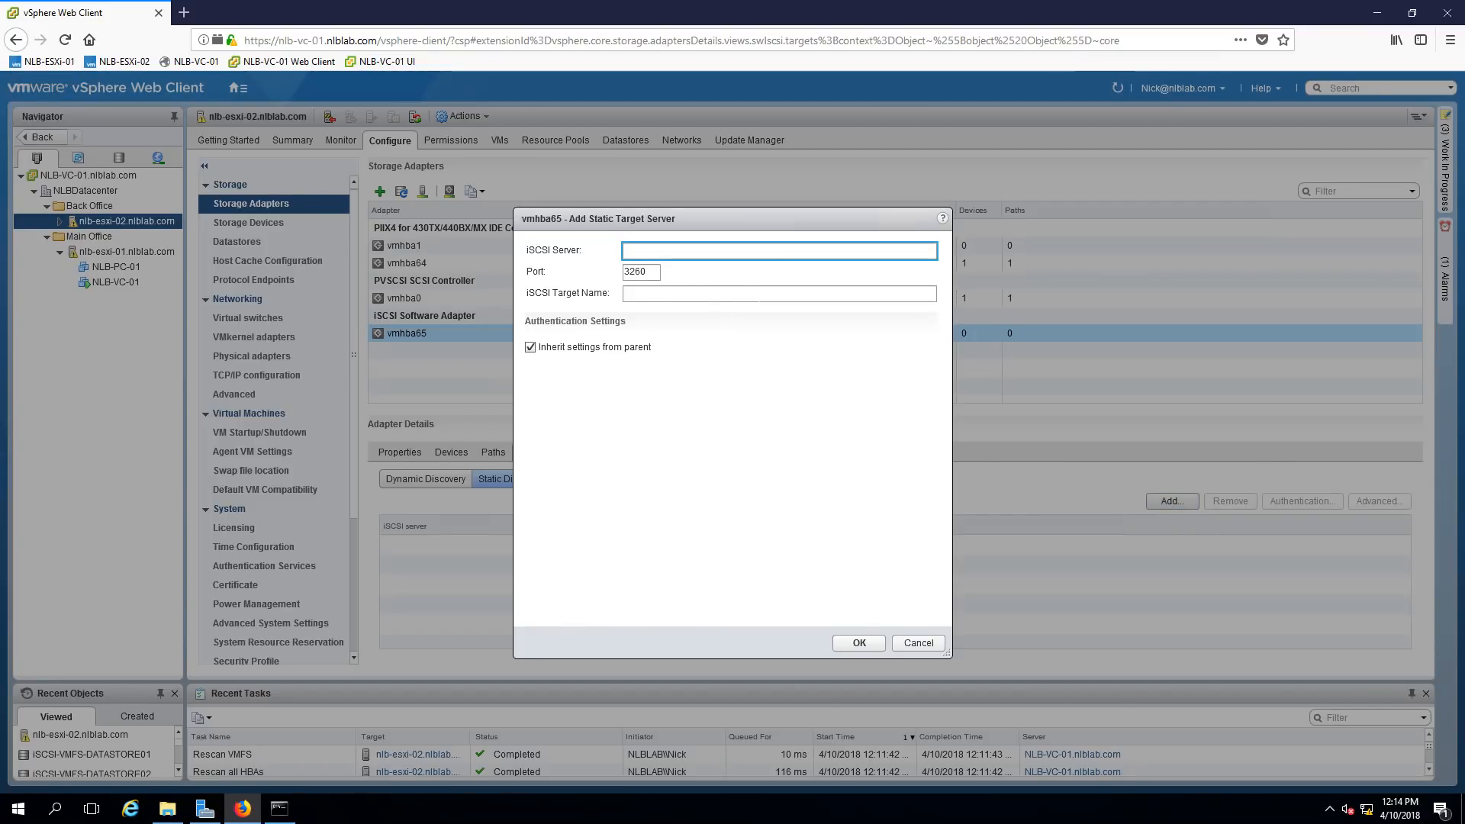
pyautogui.write('192.168.12.1')
pyautogui.click(860, 644)
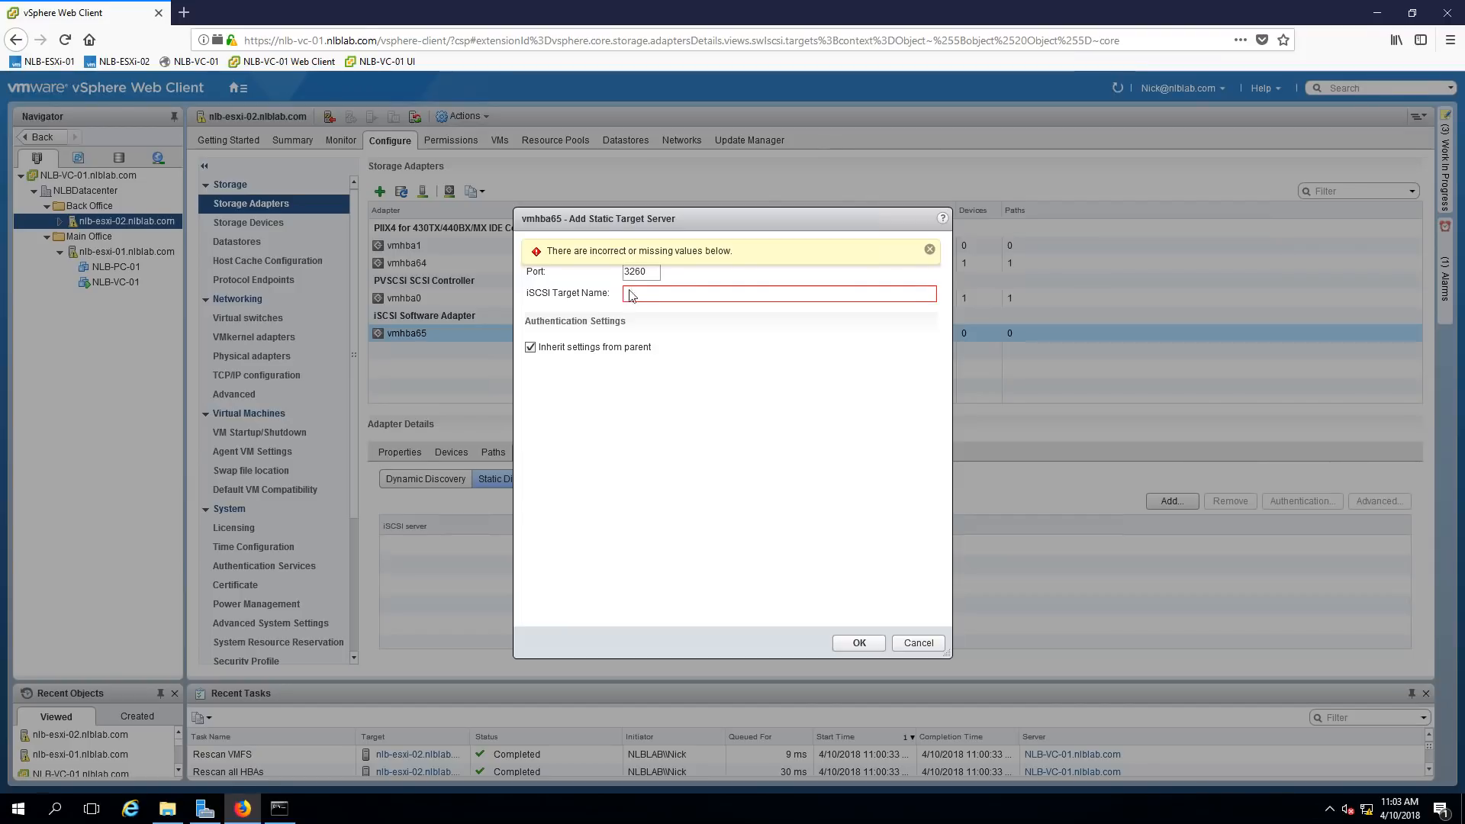
# - Switch to Server Manager, widen the virtual disks' target name column, and review the iSCSI-VMFS-DATASTORE3.vhdx properties without changing them
pyautogui.click(205, 811)
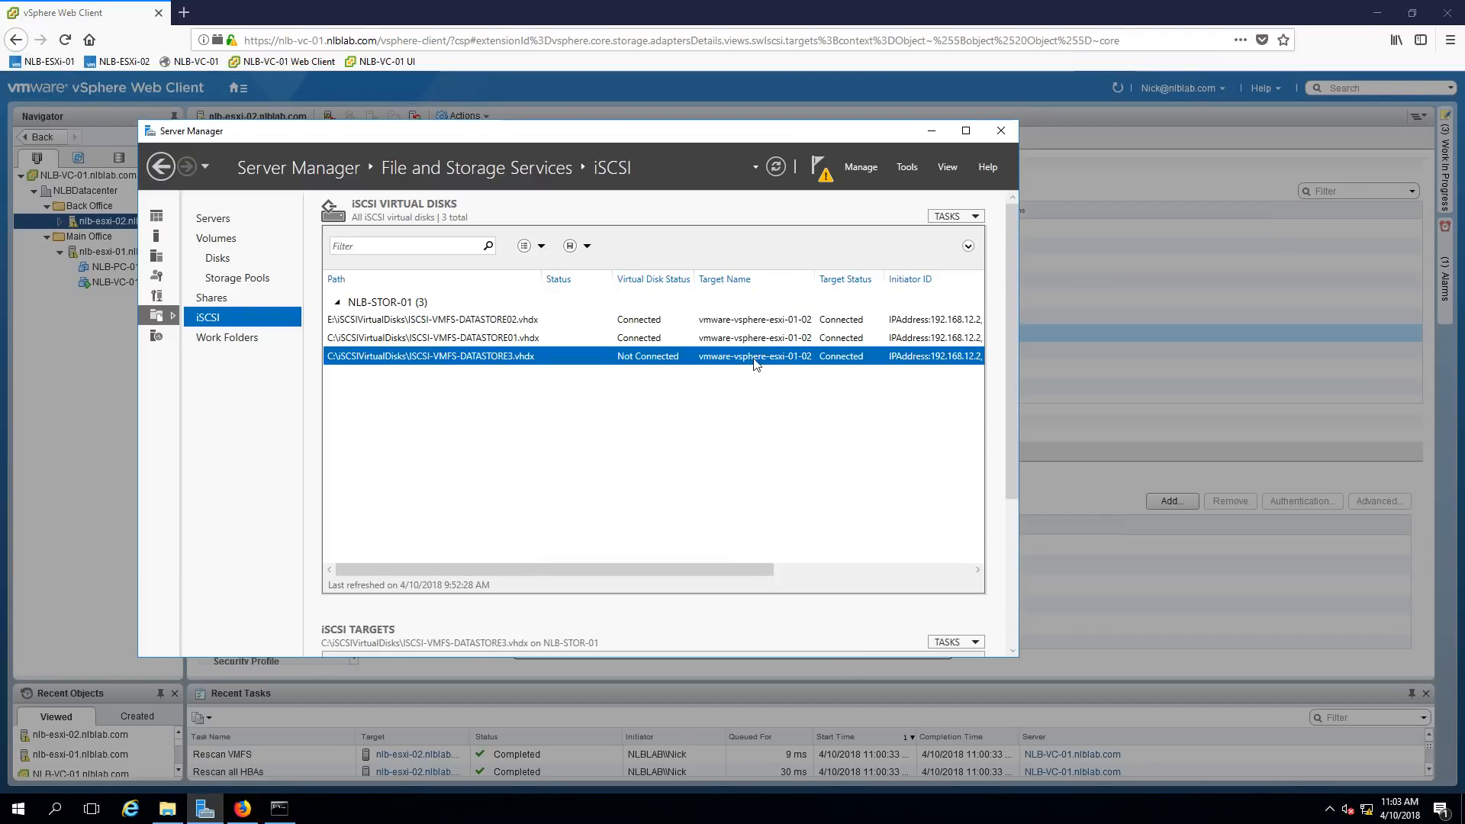
pyautogui.moveTo(815, 278); pyautogui.dragTo(865, 279)
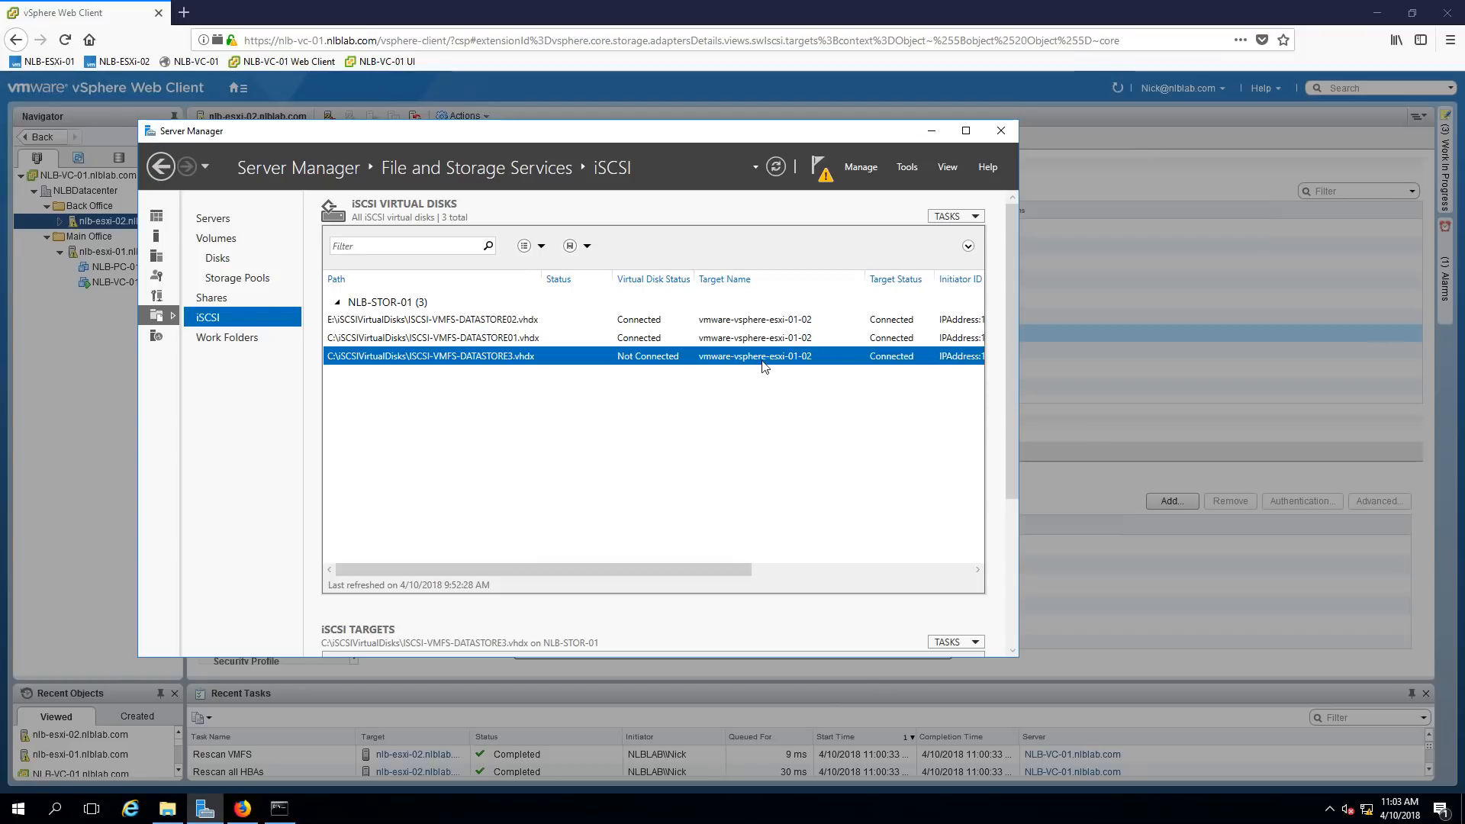
pyautogui.moveTo(710, 569); pyautogui.dragTo(735, 355)
pyautogui.rightClick(739, 359)
pyautogui.click(812, 449)
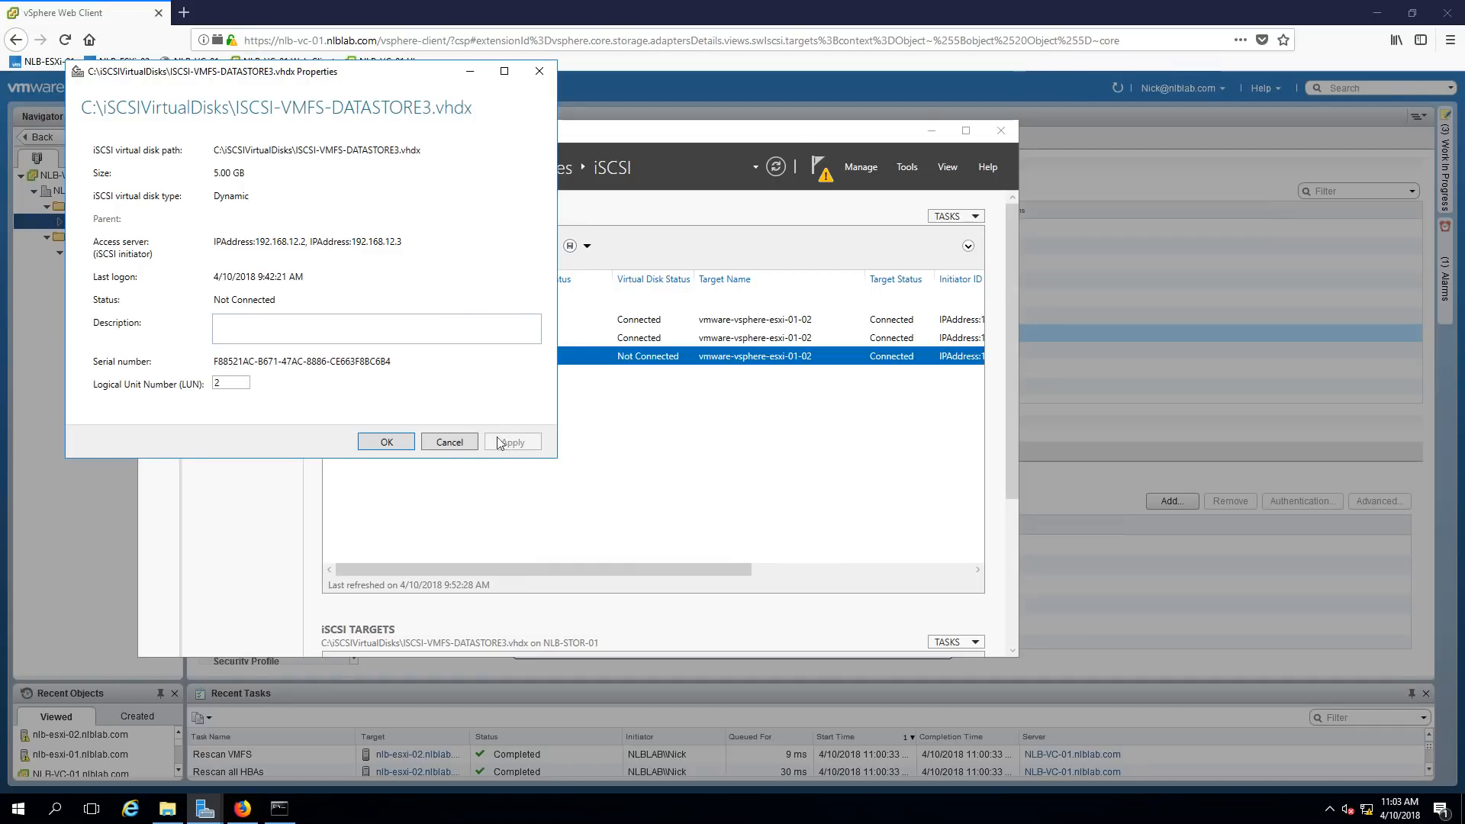
pyautogui.click(450, 443)
# - Copy the full IQN from the vmware-vsphere-esxi-01-02 iSCSI target's properties, and close them without changes
pyautogui.scroll(-2, 652, 601)
pyautogui.scroll(-1, 654, 601)
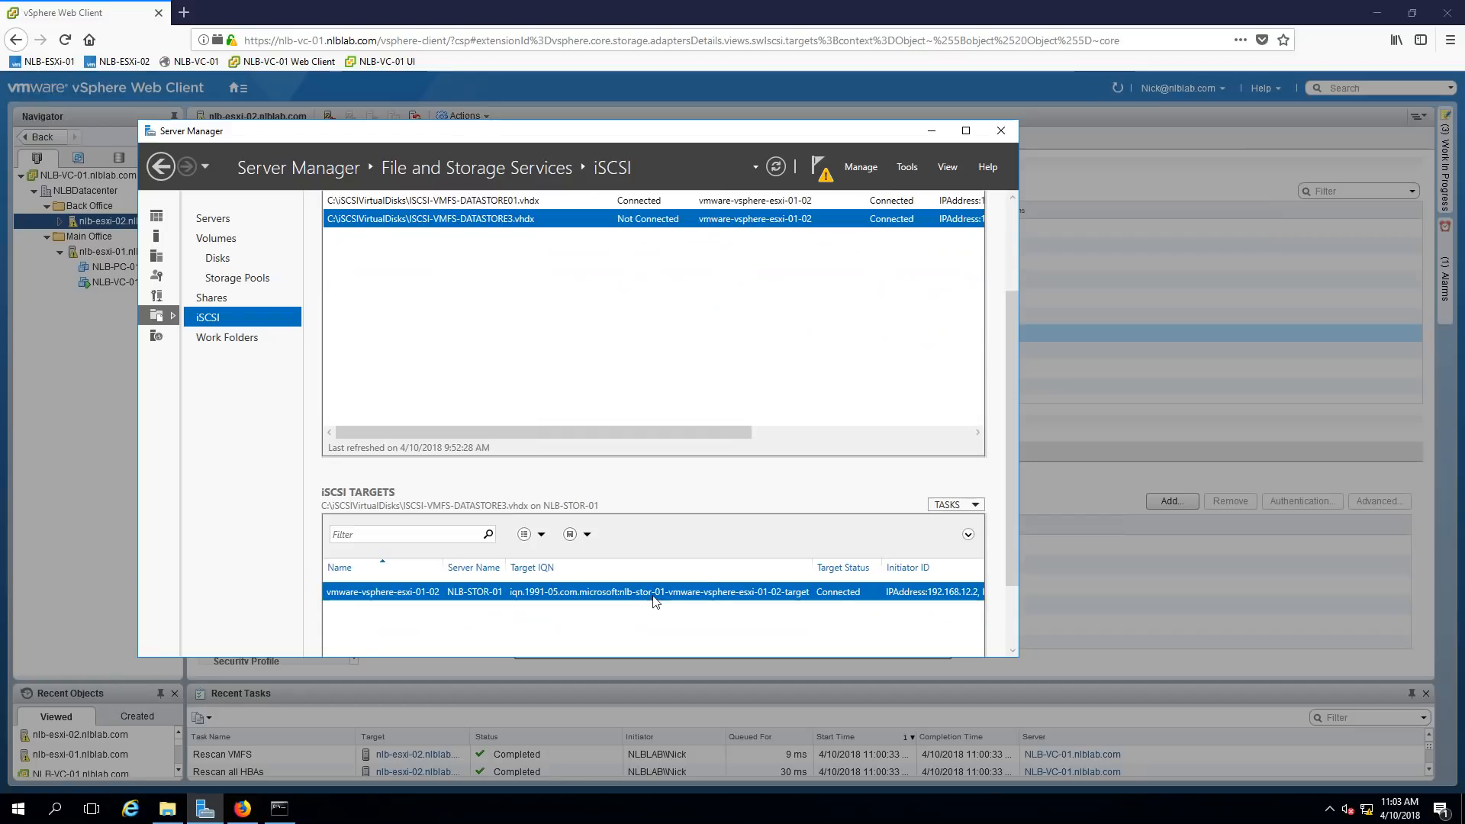
pyautogui.rightClick(614, 594)
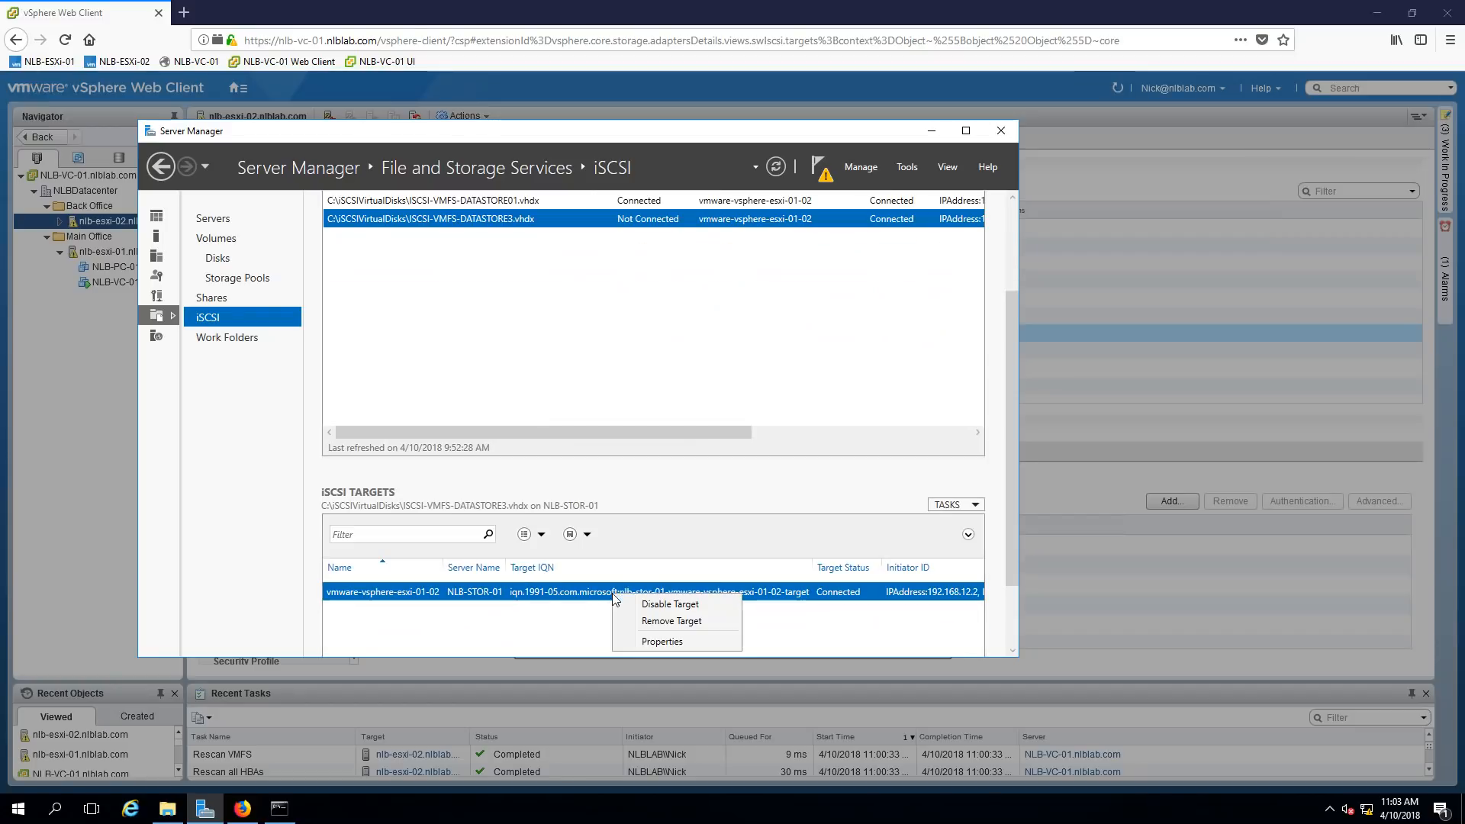
pyautogui.click(655, 641)
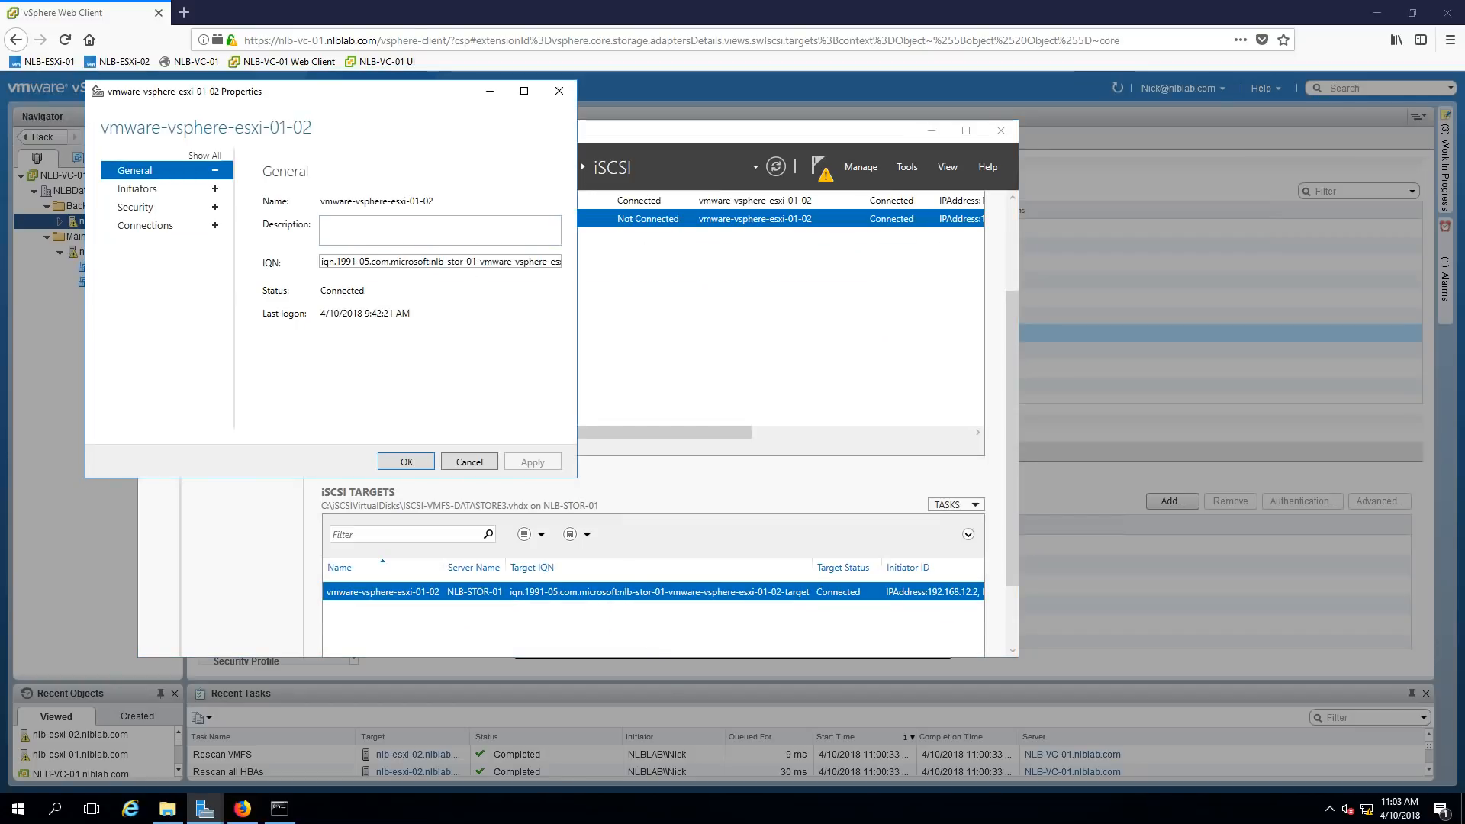
pyautogui.doubleClick(428, 200)
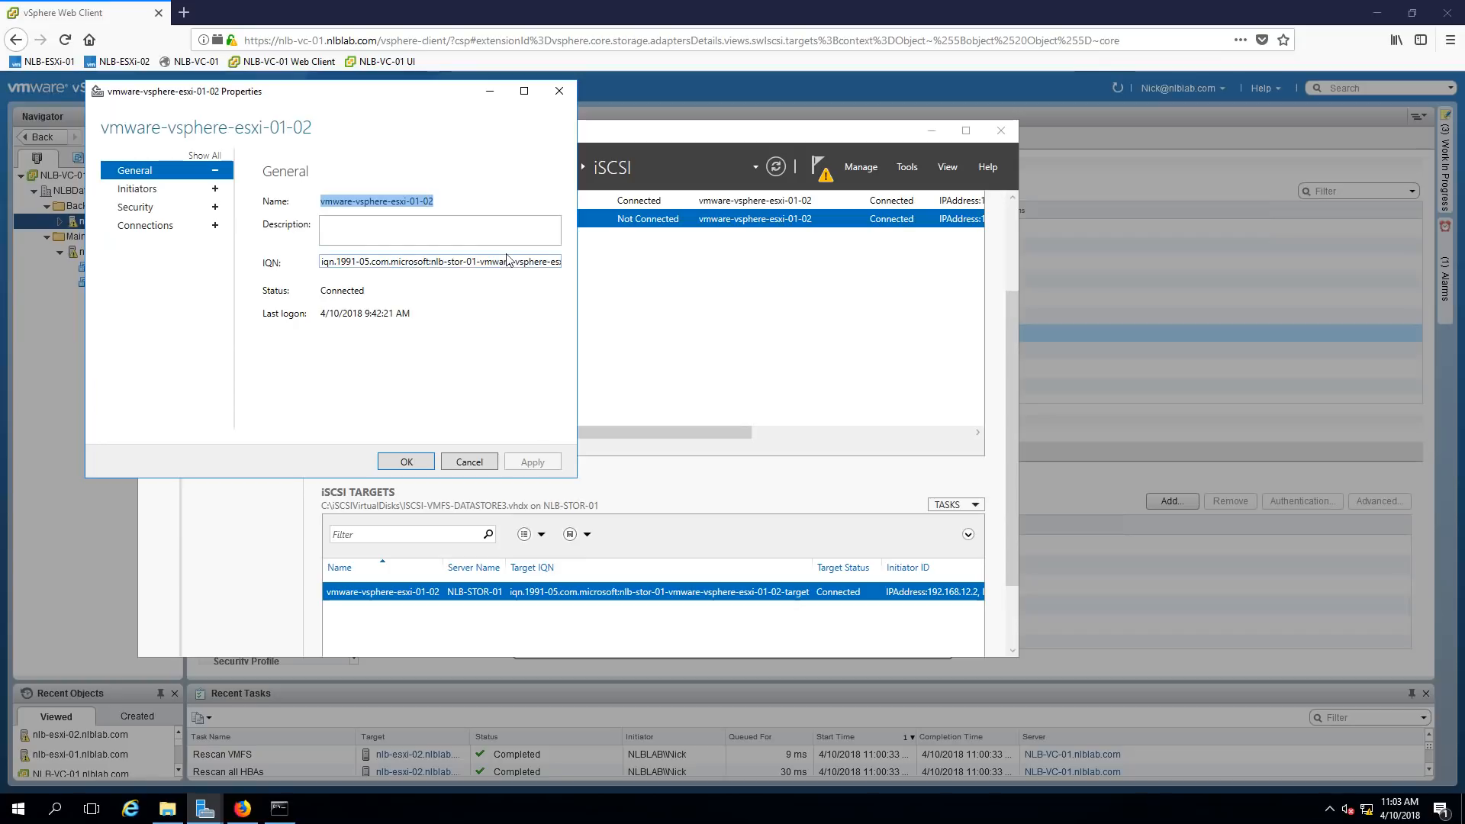
pyautogui.press('Tab')
pyautogui.press('Tab')
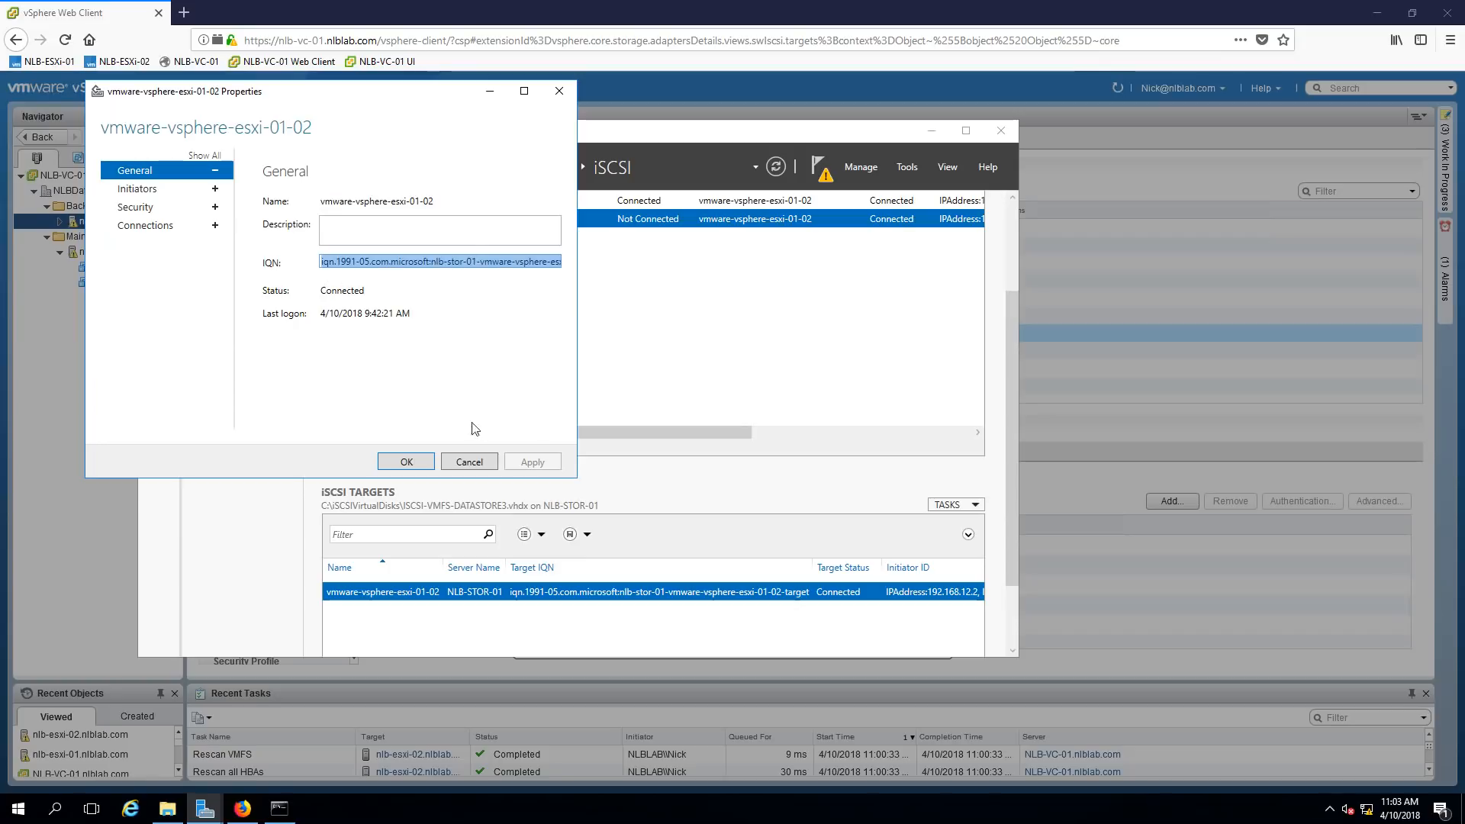
pyautogui.click(524, 261)
pyautogui.moveTo(509, 261); pyautogui.dragTo(660, 278)
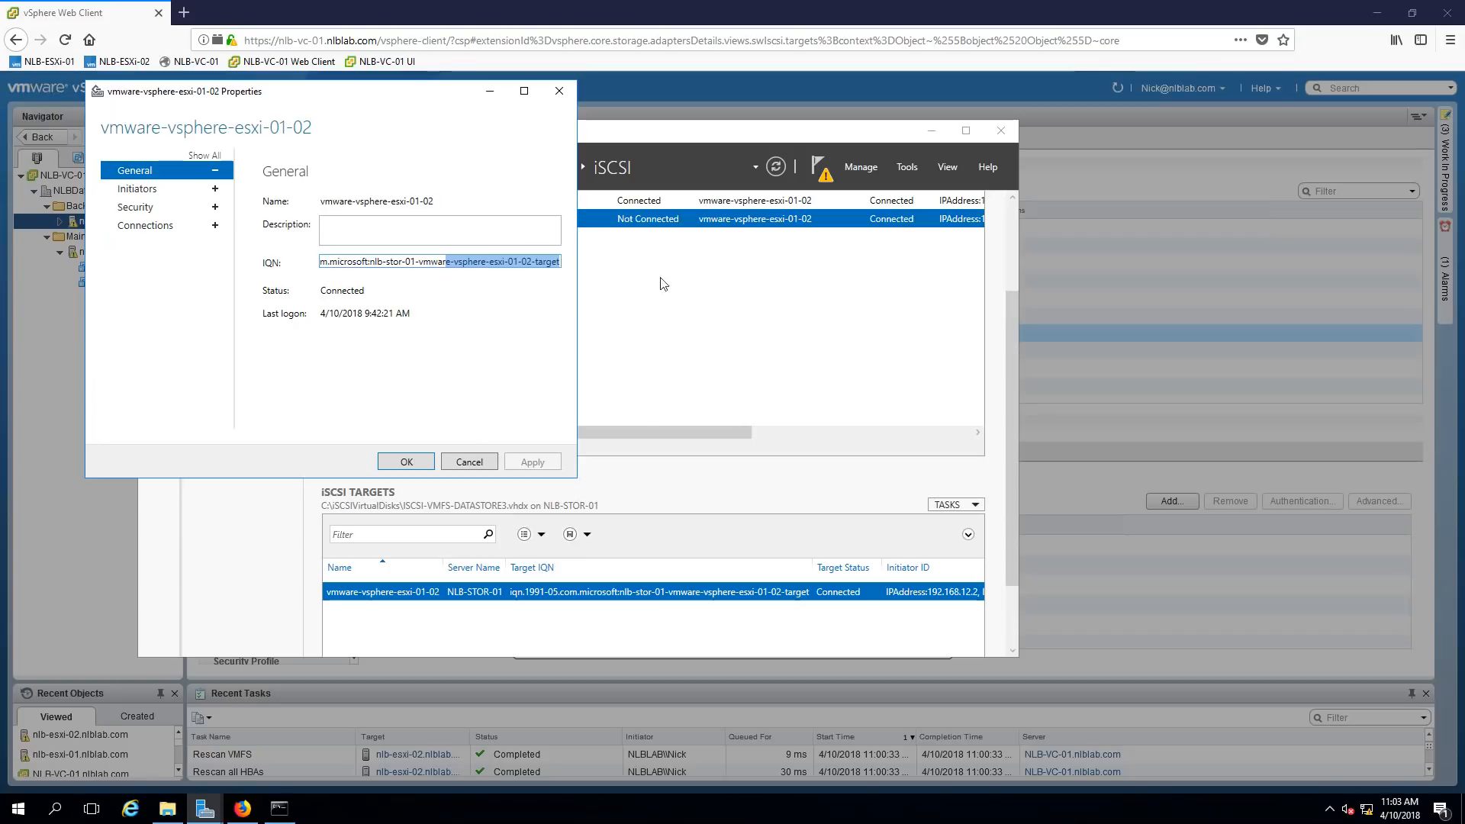
pyautogui.click(535, 264)
pyautogui.moveTo(535, 264); pyautogui.dragTo(263, 272)
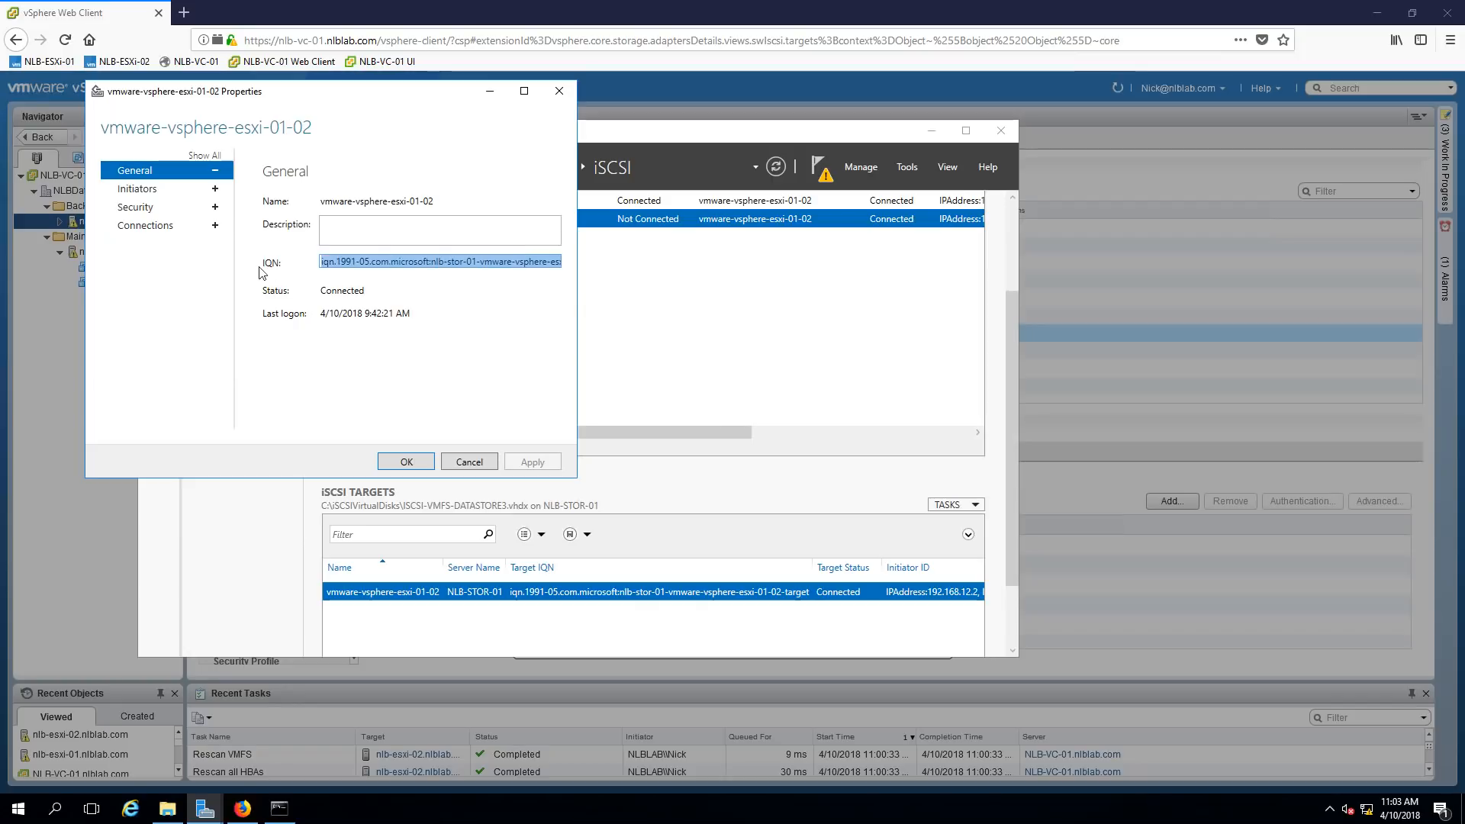
pyautogui.rightClick(364, 261)
pyautogui.click(402, 284)
pyautogui.click(469, 462)
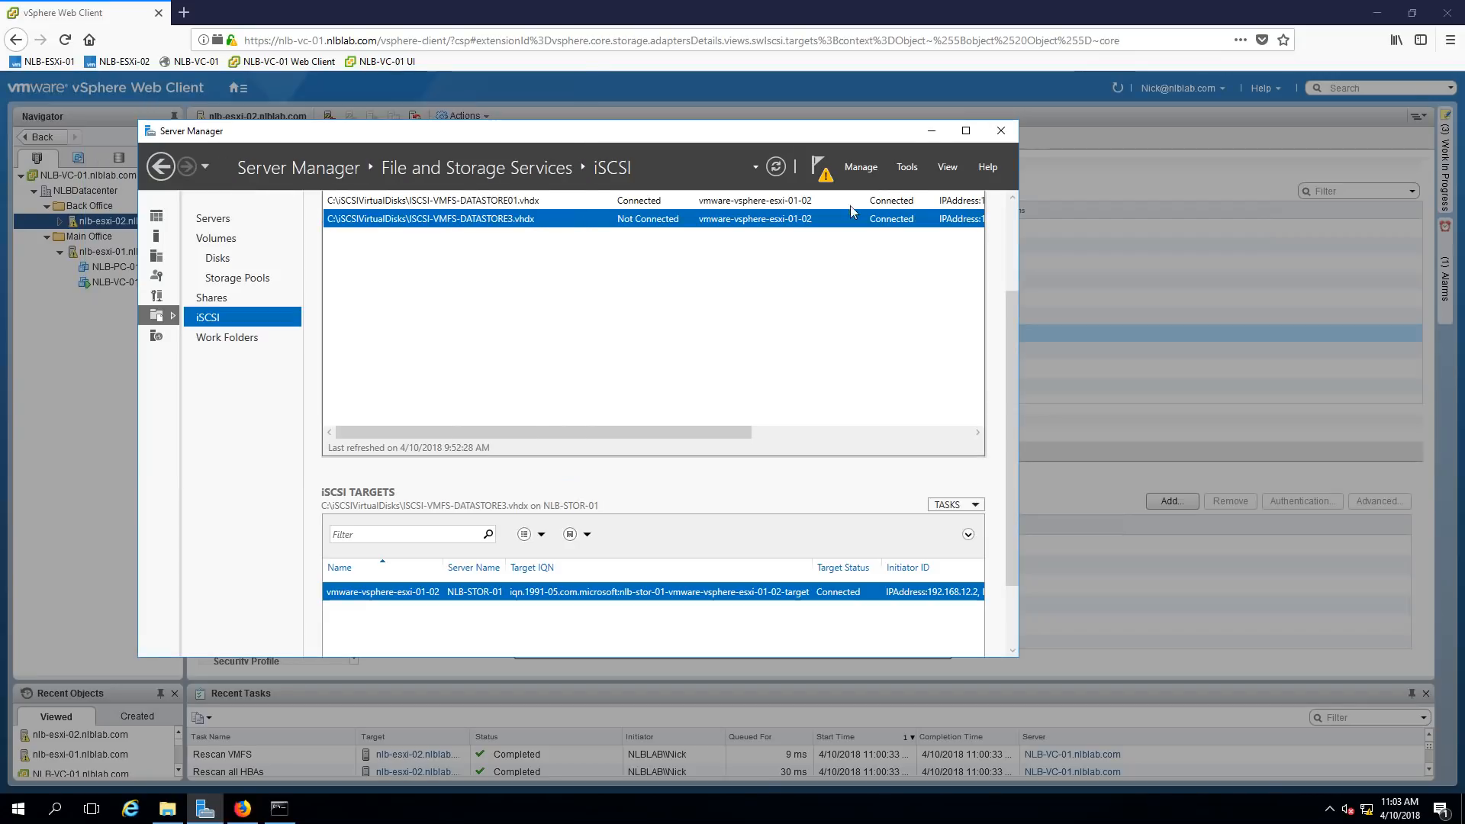
# - Try to fill in the static target's name, and copy the full IQN again from the vmware-vsphere-esxi-01-02 target's properties in Server Manager
pyautogui.click(933, 134)
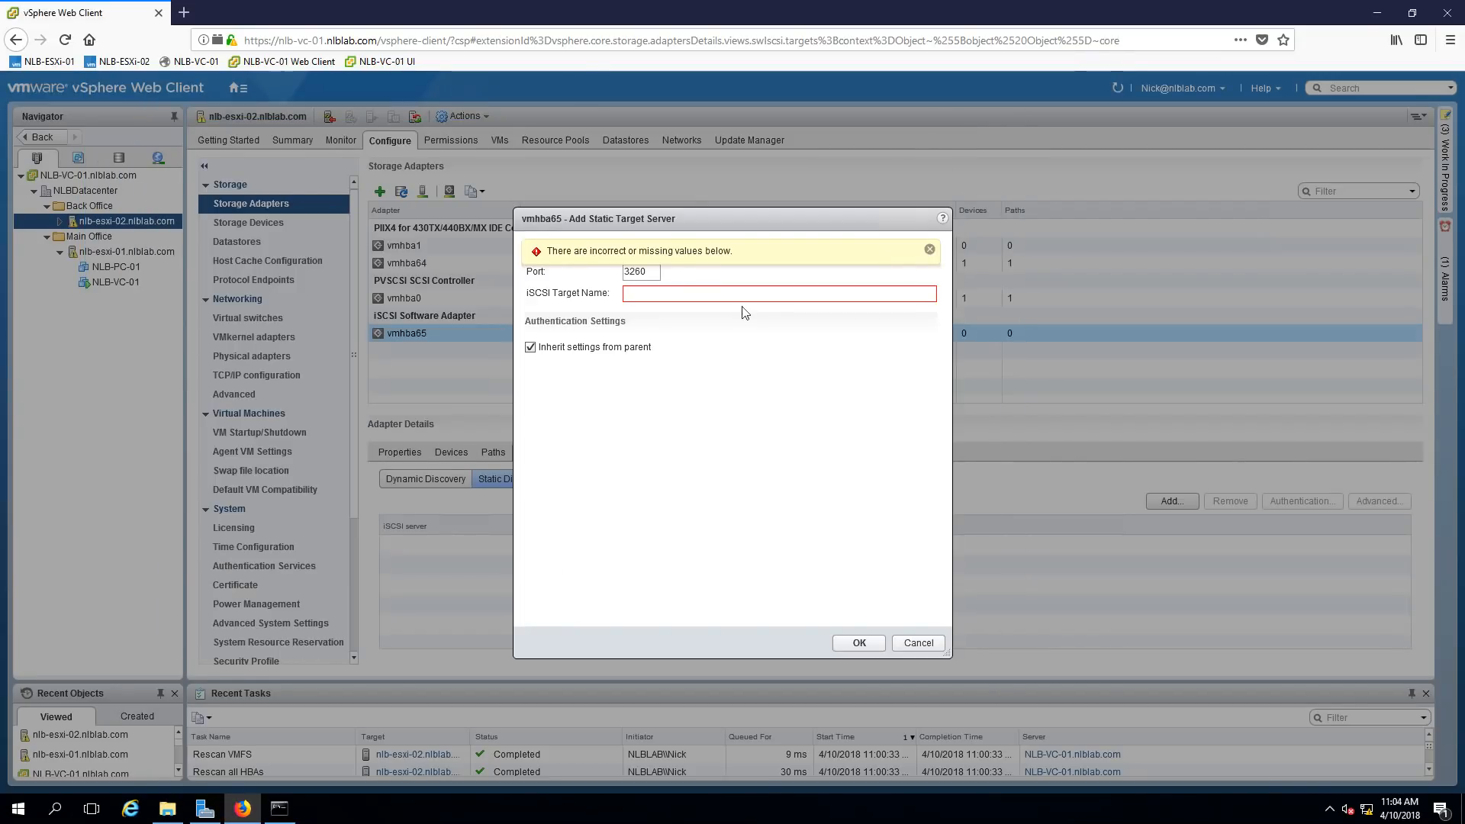
pyautogui.click(720, 296)
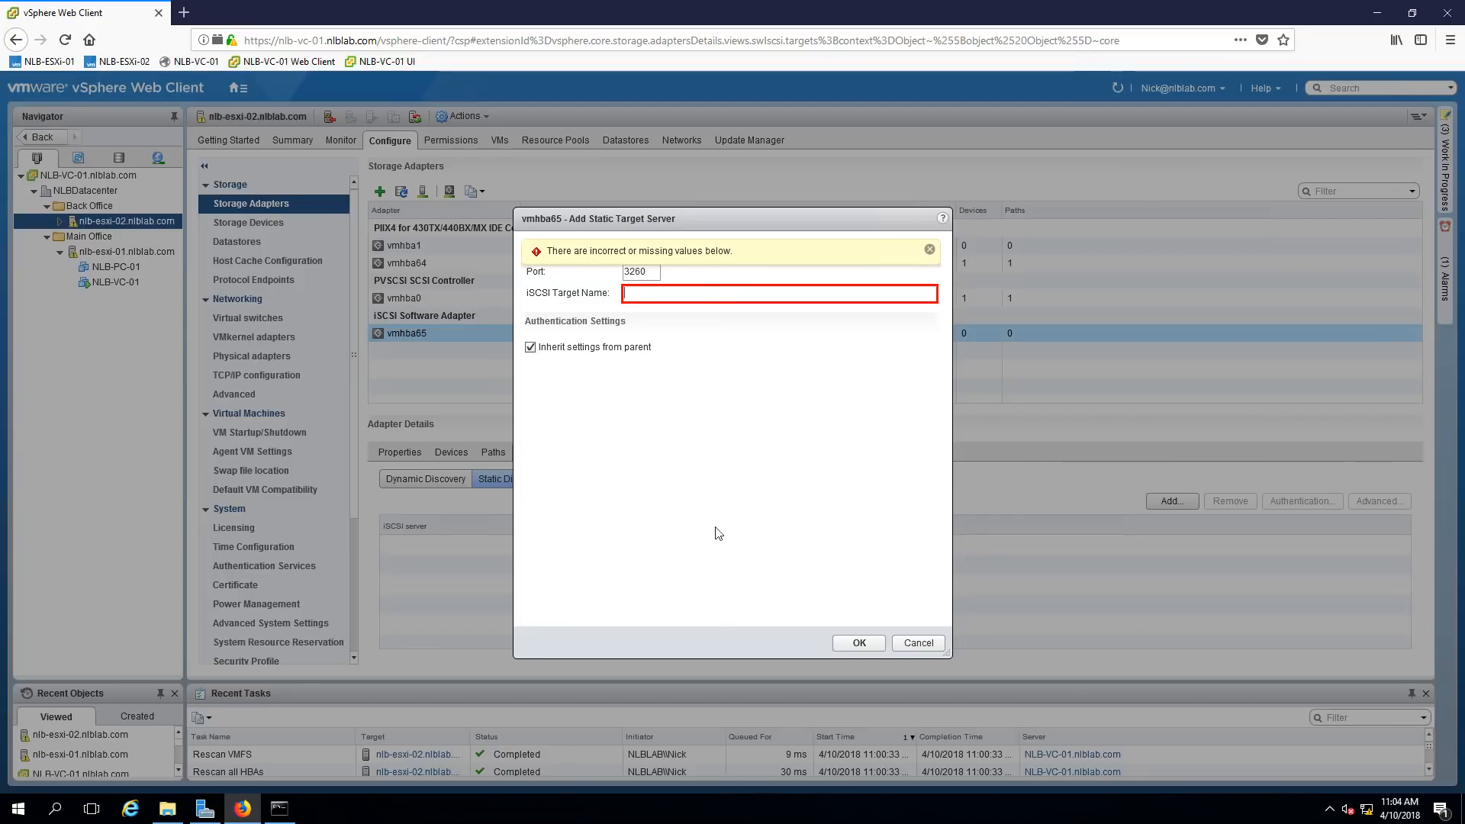
pyautogui.click(197, 814)
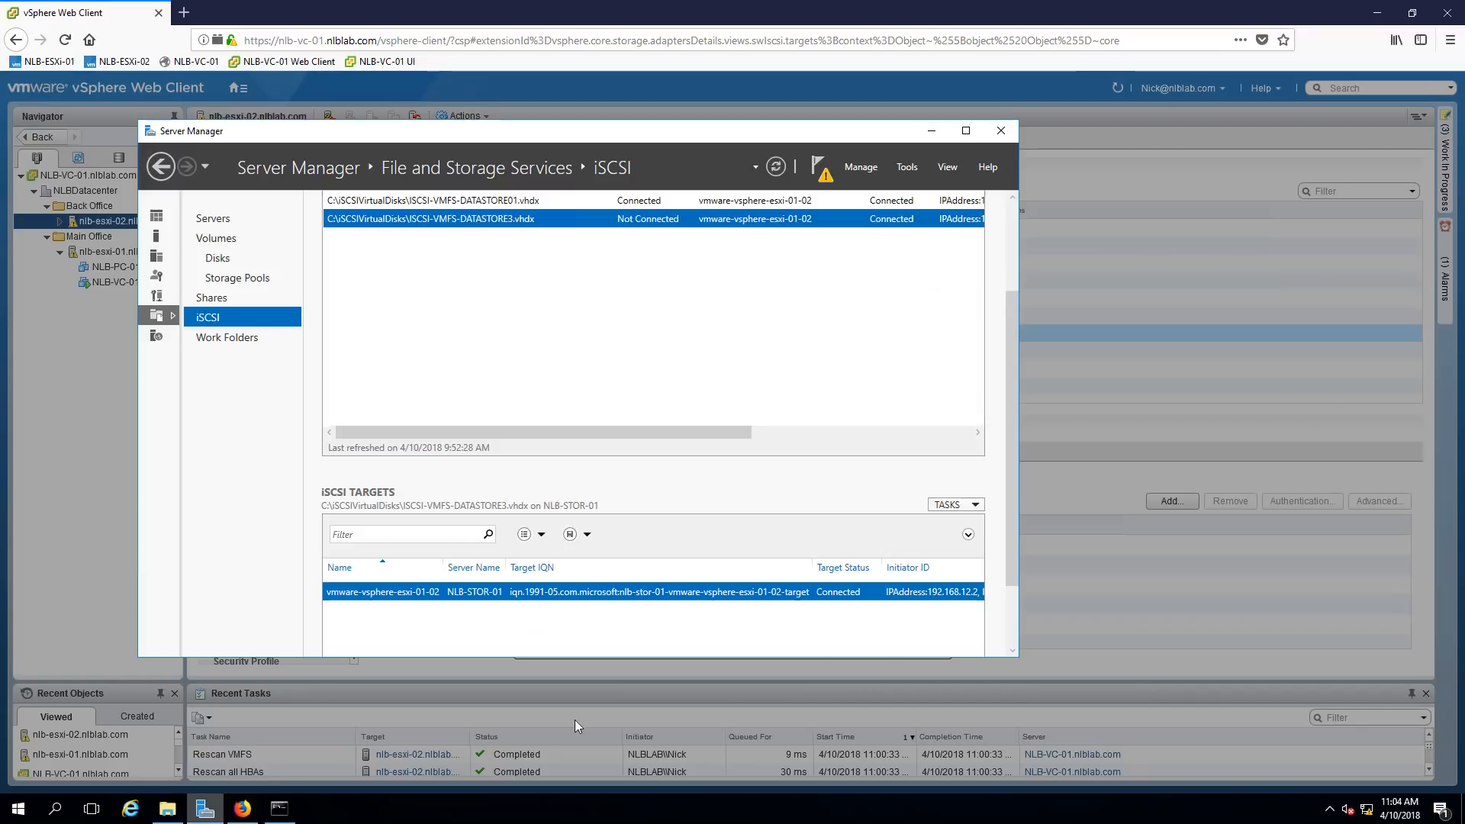
pyautogui.rightClick(711, 590)
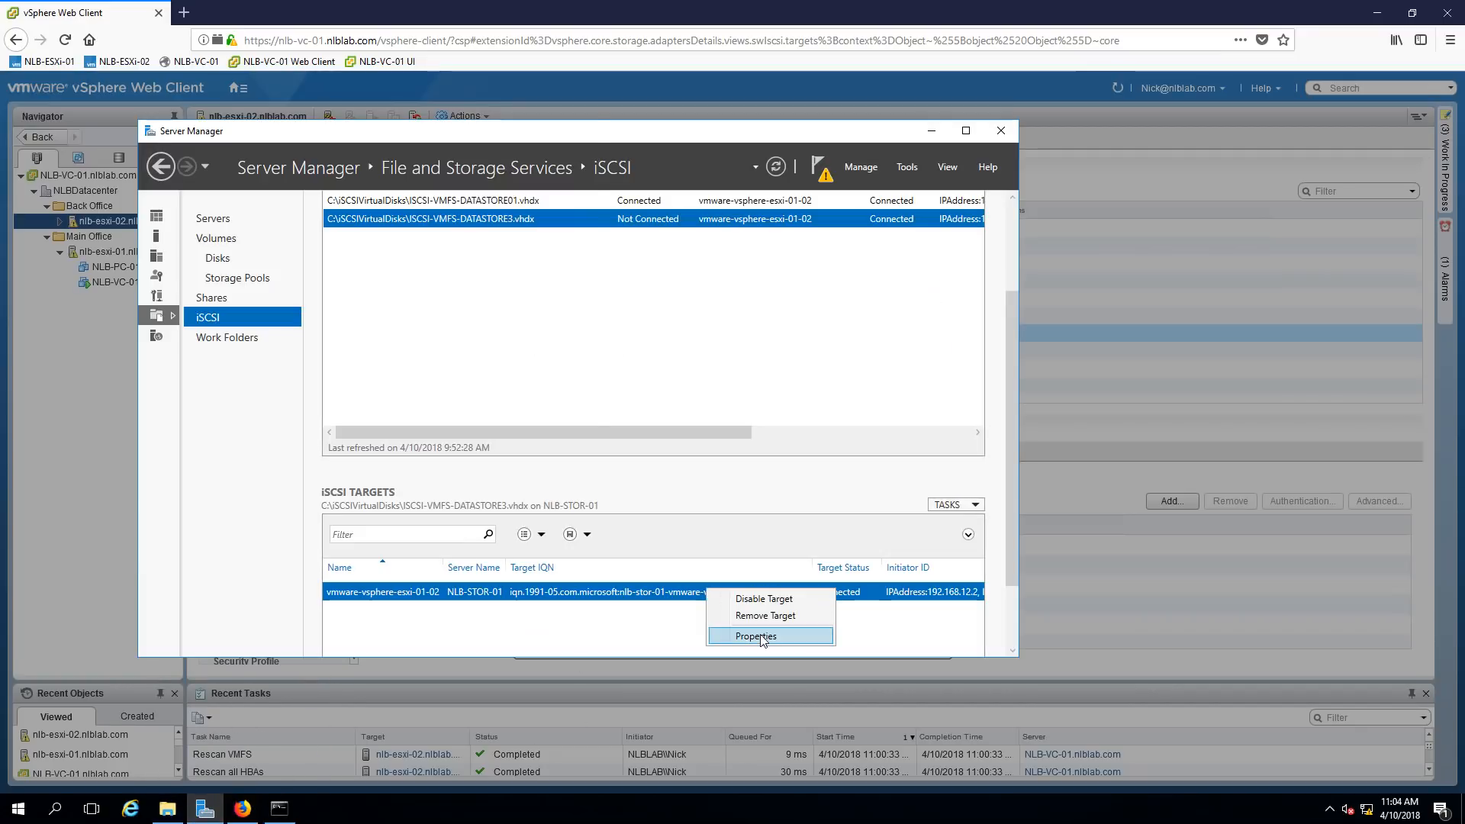
pyautogui.click(721, 635)
pyautogui.doubleClick(460, 281)
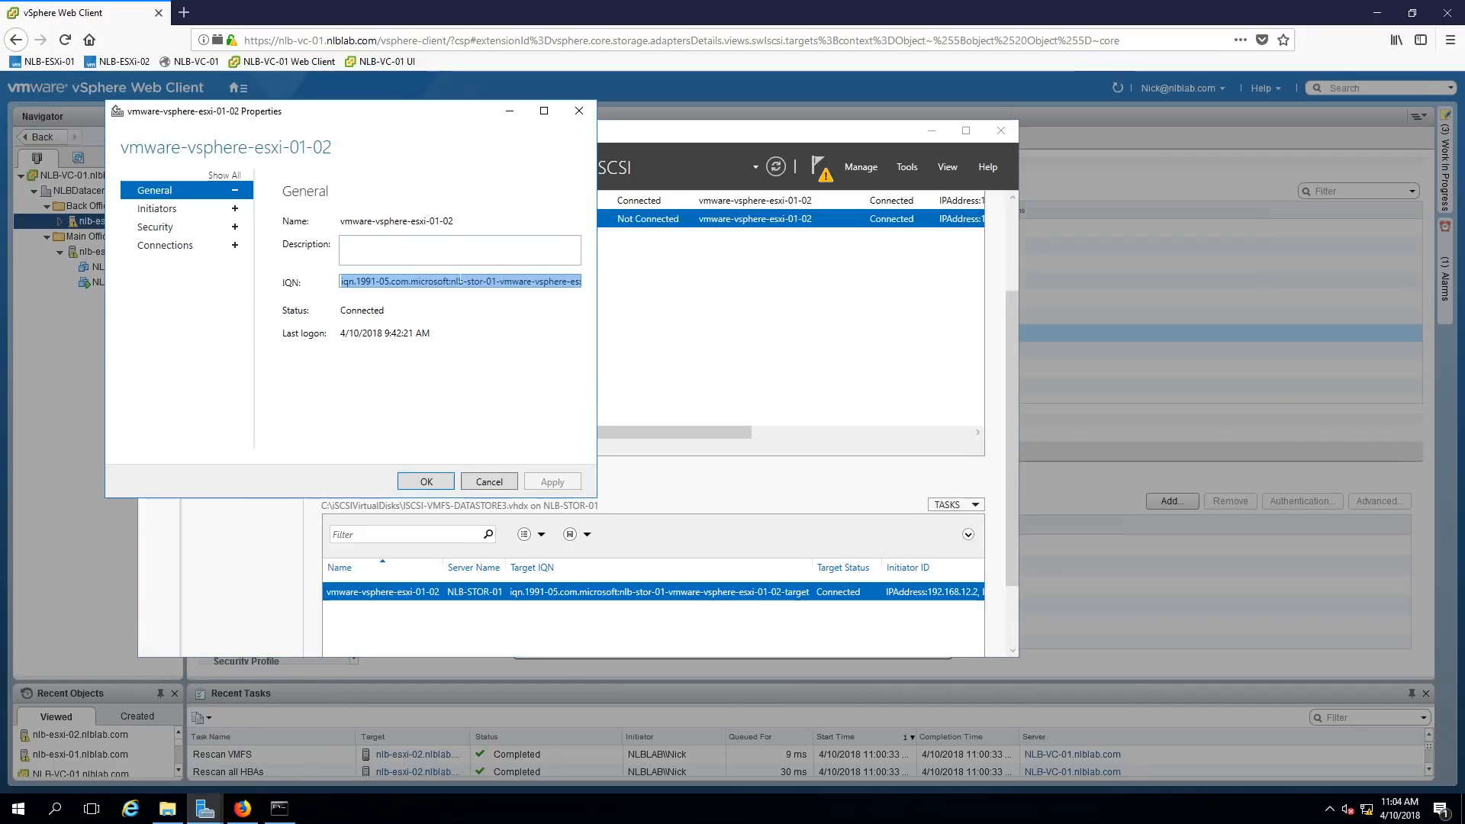
# - In the vSphere Web Client, set the static target's name to iqn.1991-05.com.microsoft:nlb-stor-01-vmware-vsphere-esxi-01-02-target and add the target to vmhba65
pyautogui.click(242, 809)
pyautogui.click(669, 296)
pyautogui.hotkey('ctrl', 'v')
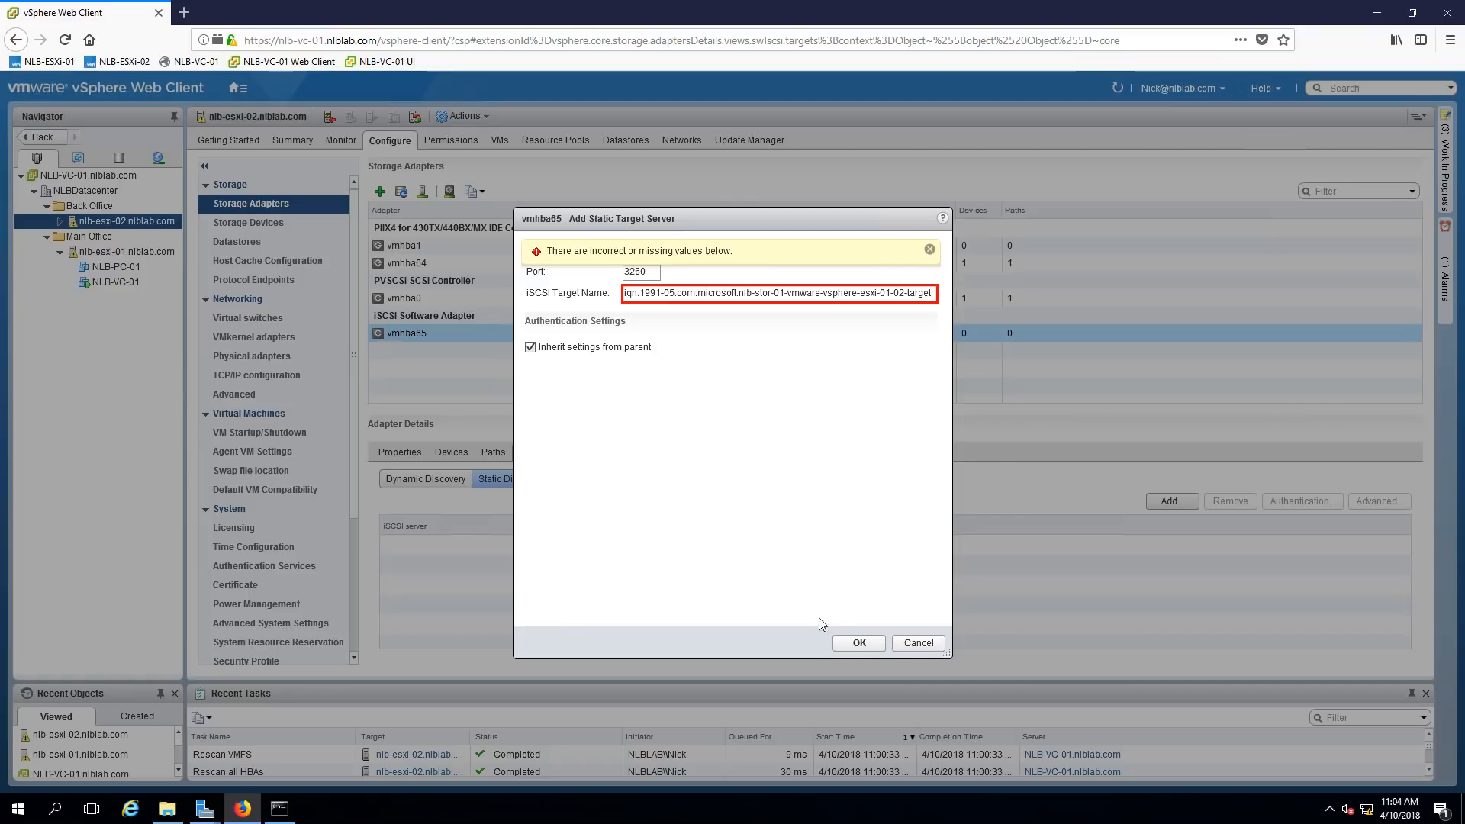
pyautogui.click(860, 644)
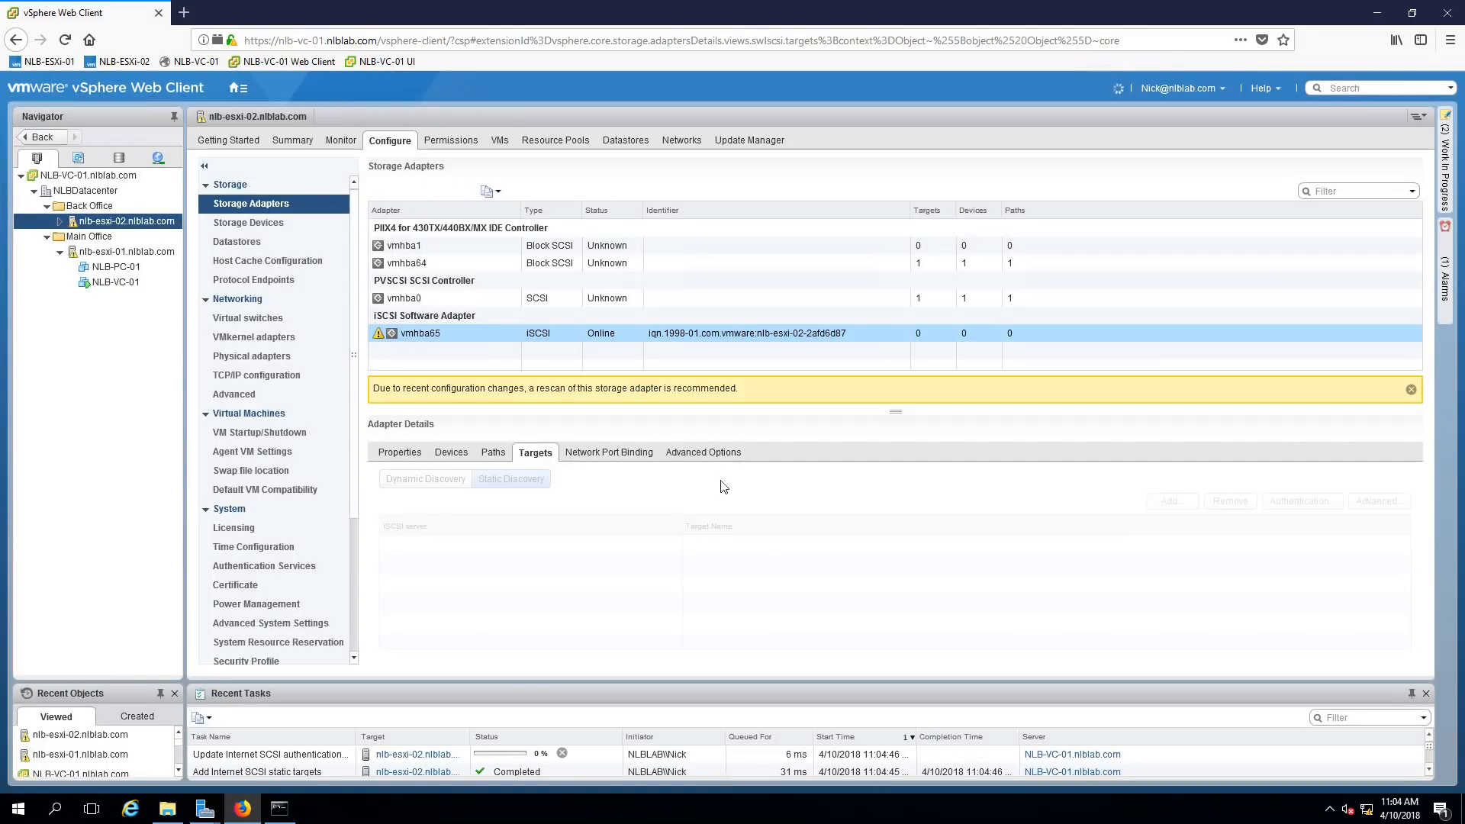
# - Select the new static target and rescan nlb-esxi-02's storage for both new storage devices and new VMFS volumes
pyautogui.click(661, 551)
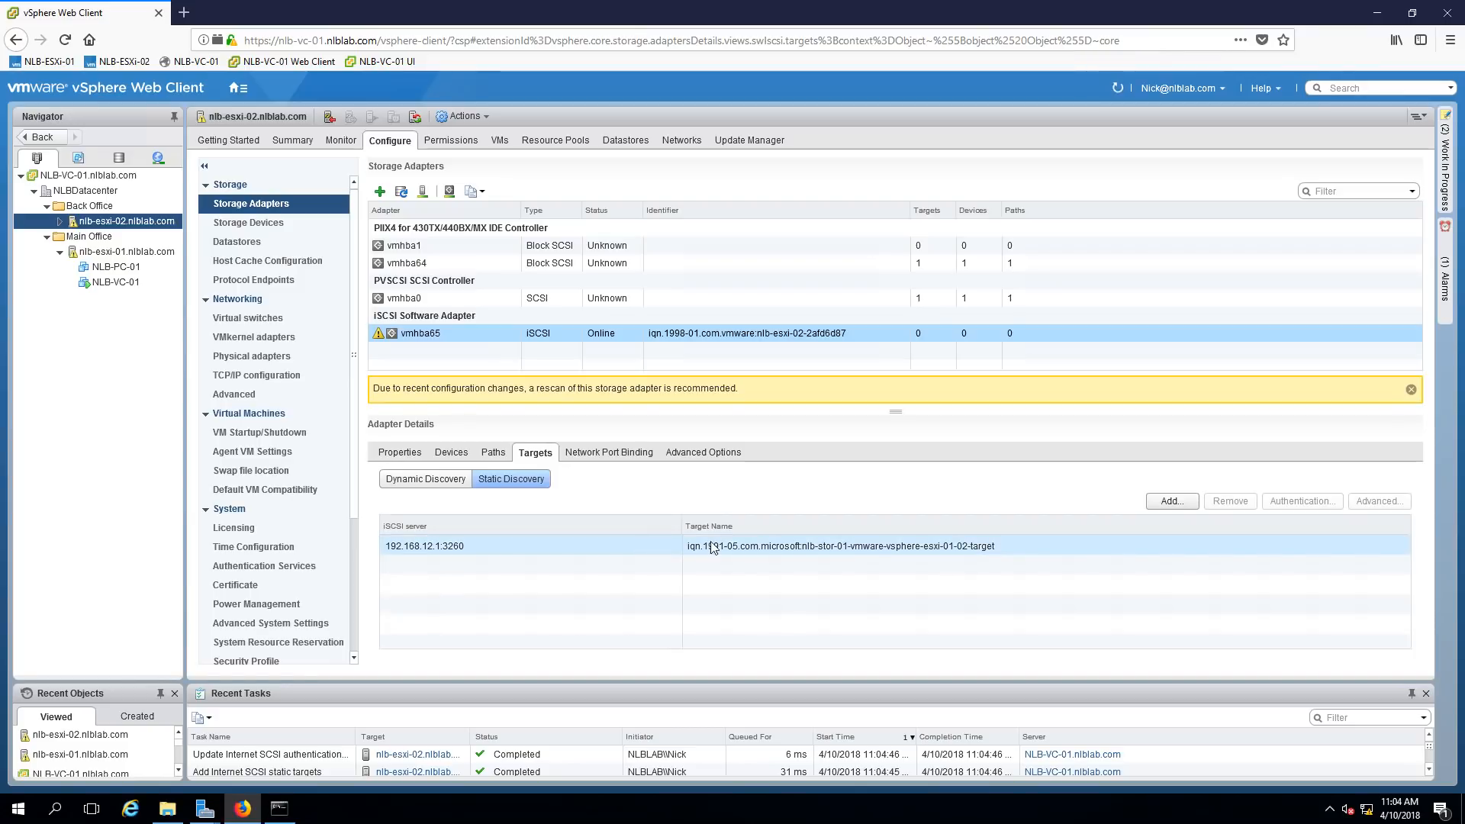
pyautogui.click(422, 195)
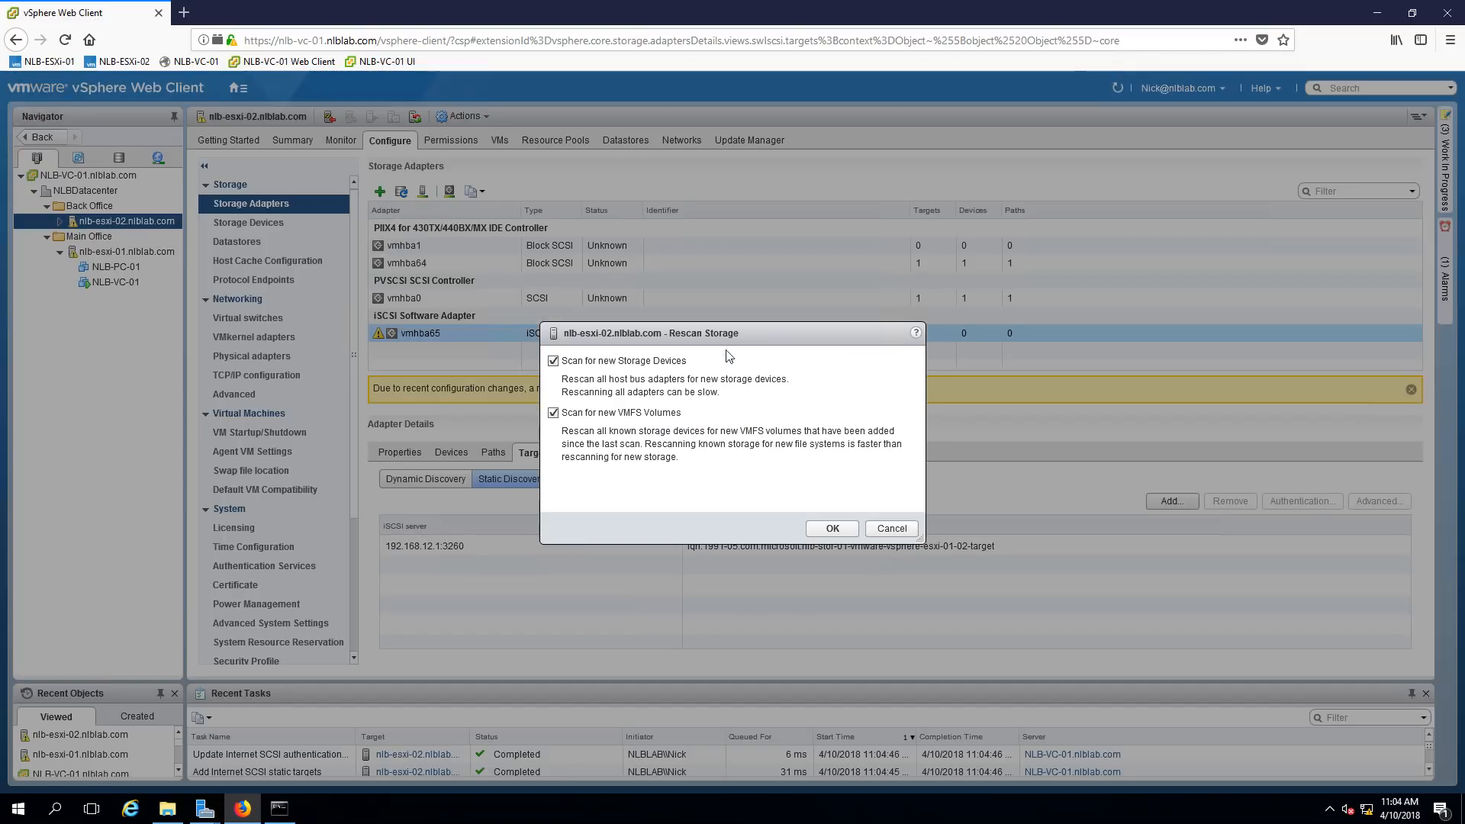
pyautogui.click(832, 529)
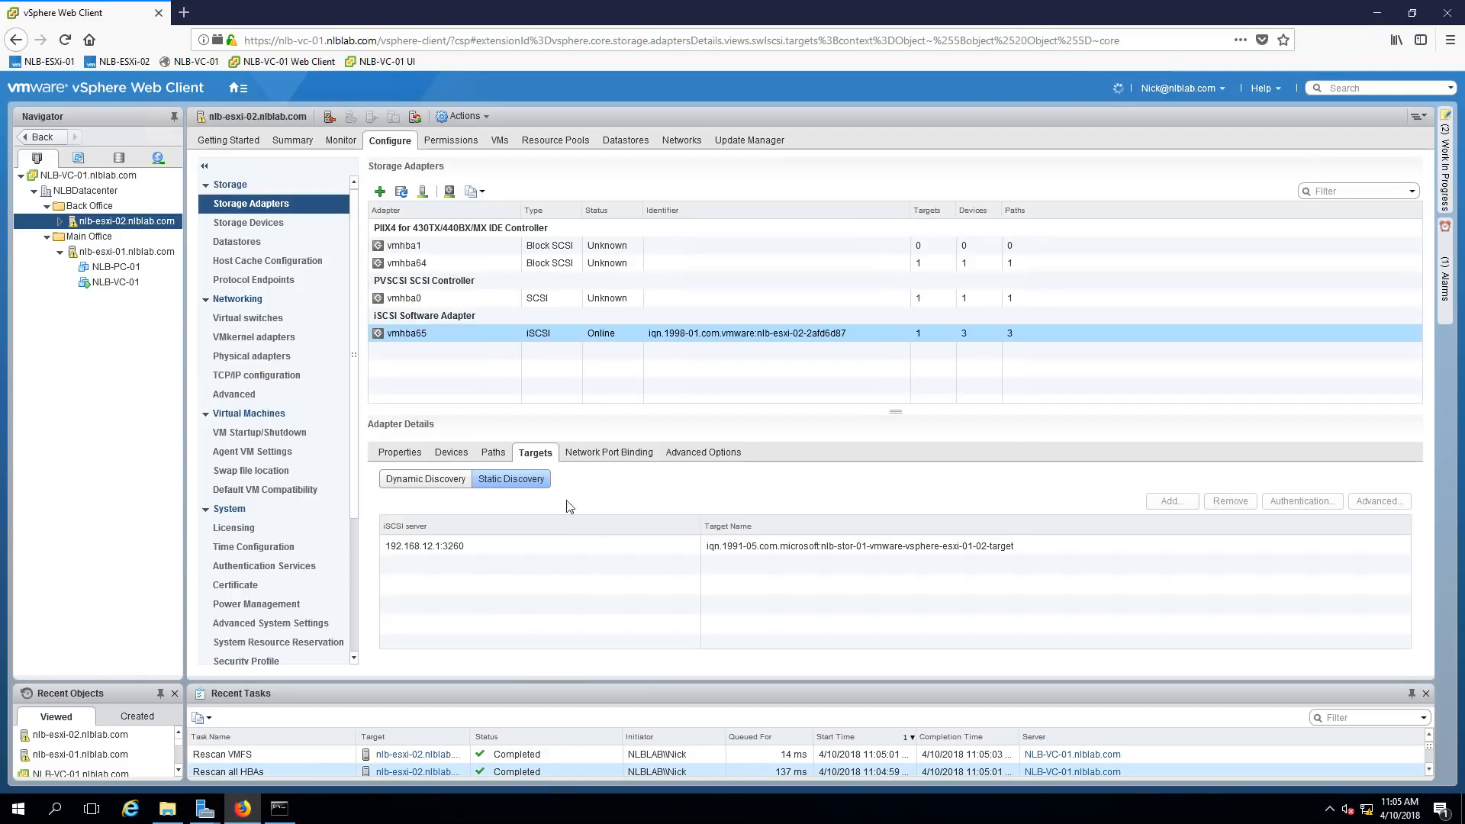
# - Review vmhba65's paths and devices, and check the datastores available on nlb-esxi-02
pyautogui.click(501, 456)
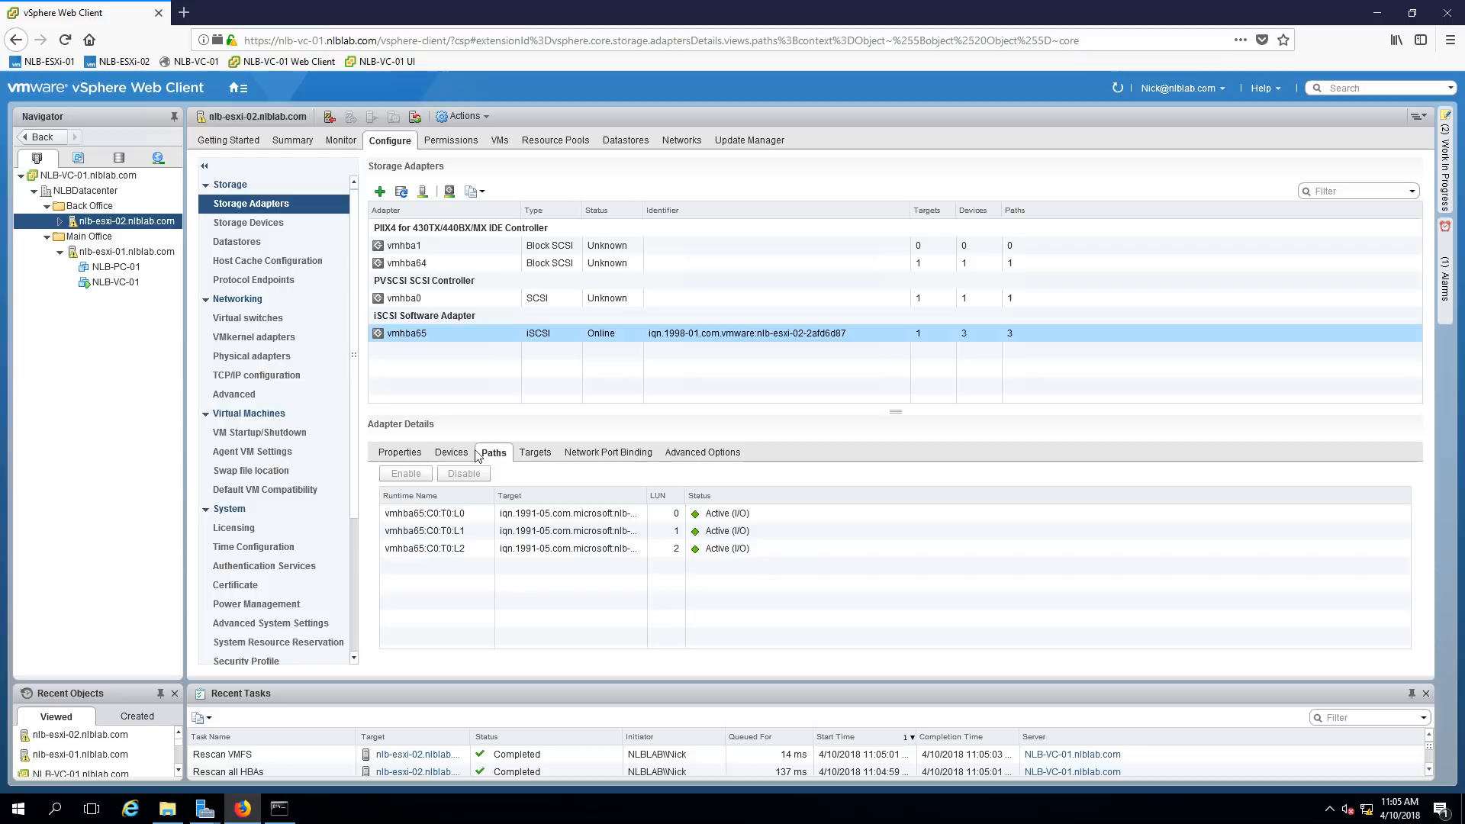
pyautogui.click(451, 453)
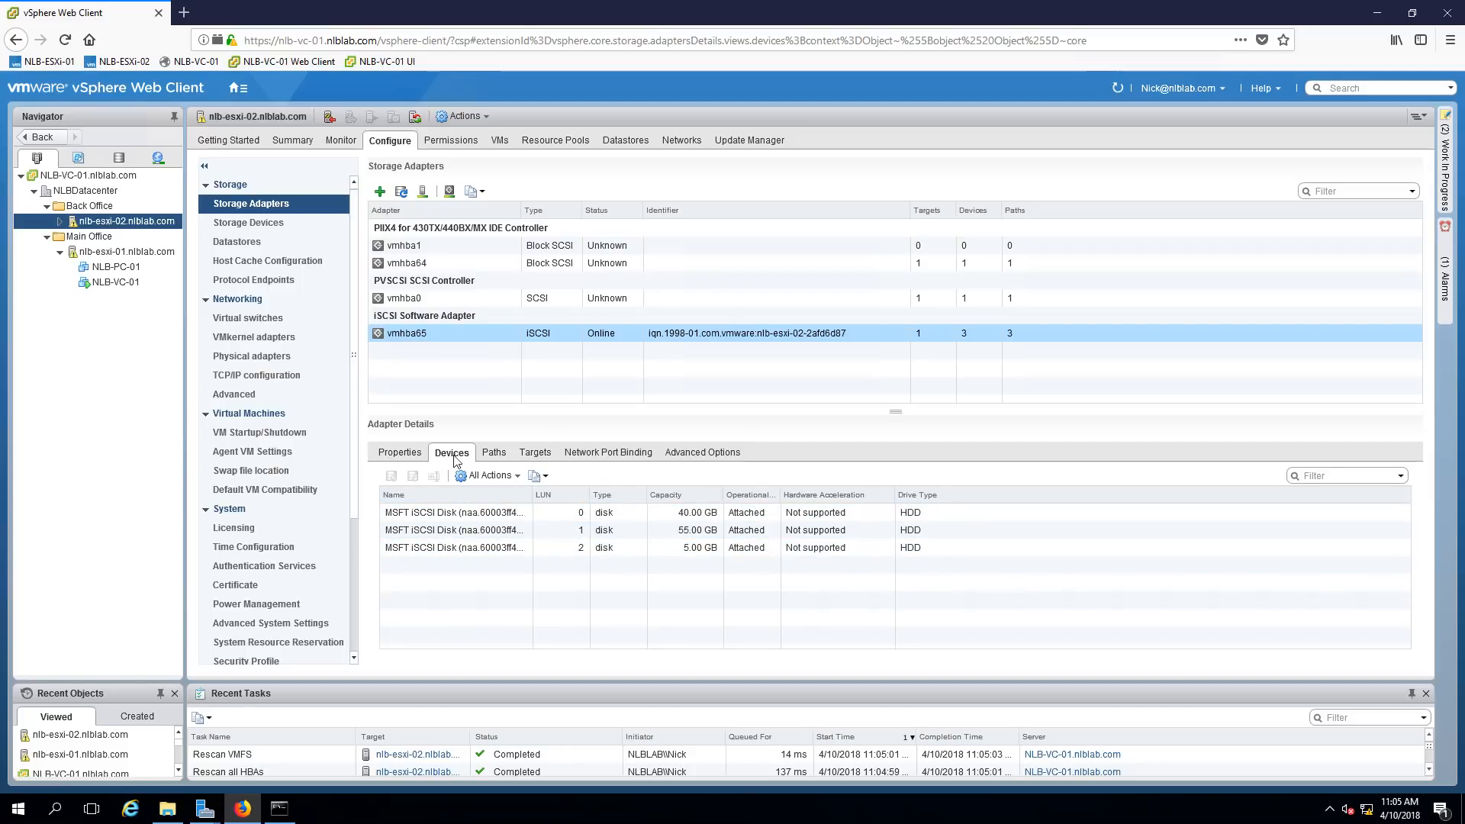
pyautogui.click(252, 247)
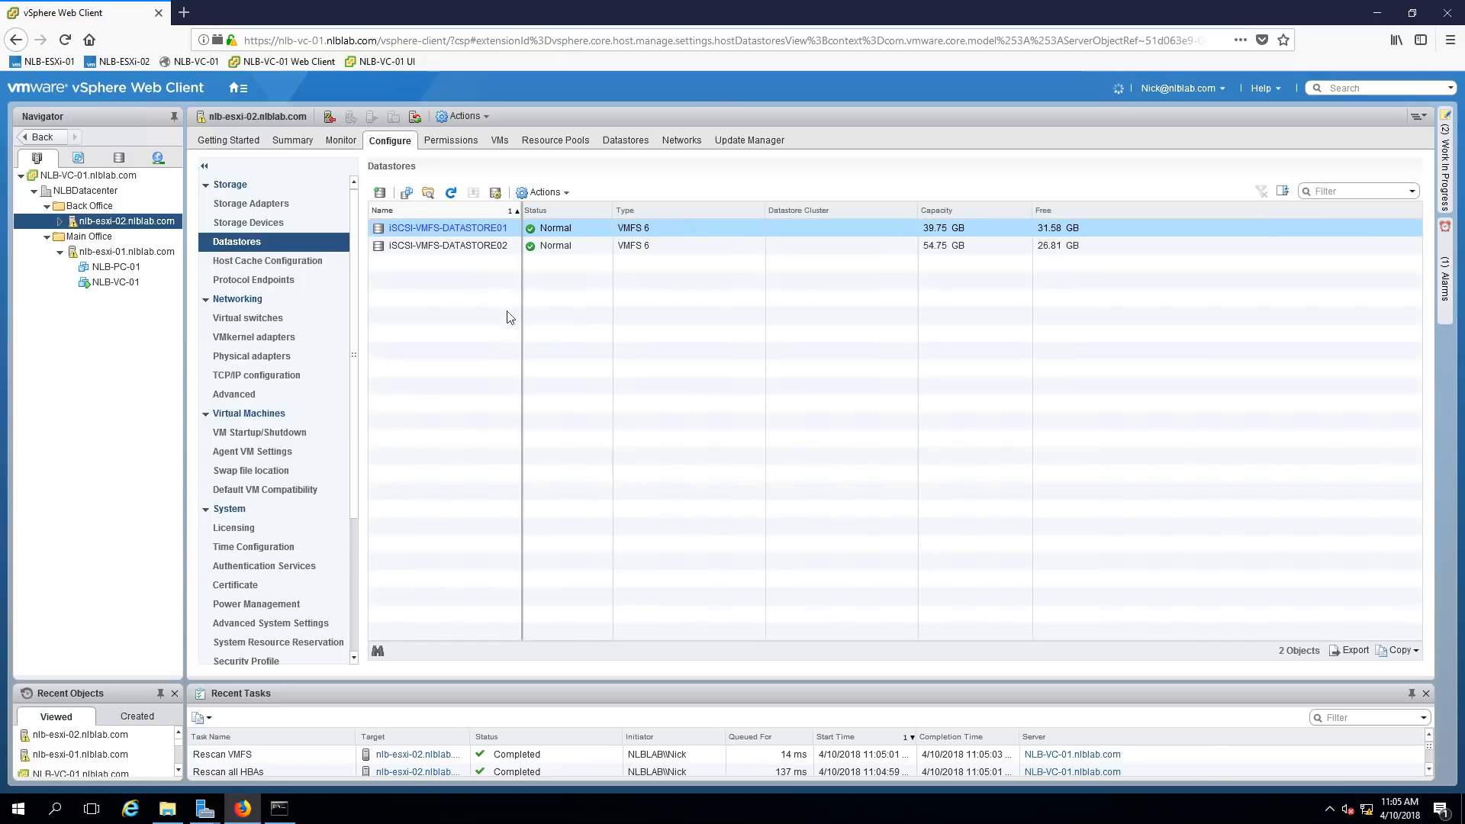
pyautogui.keyDown('ctrl'); pyautogui.click(477, 248); pyautogui.keyUp('ctrl')
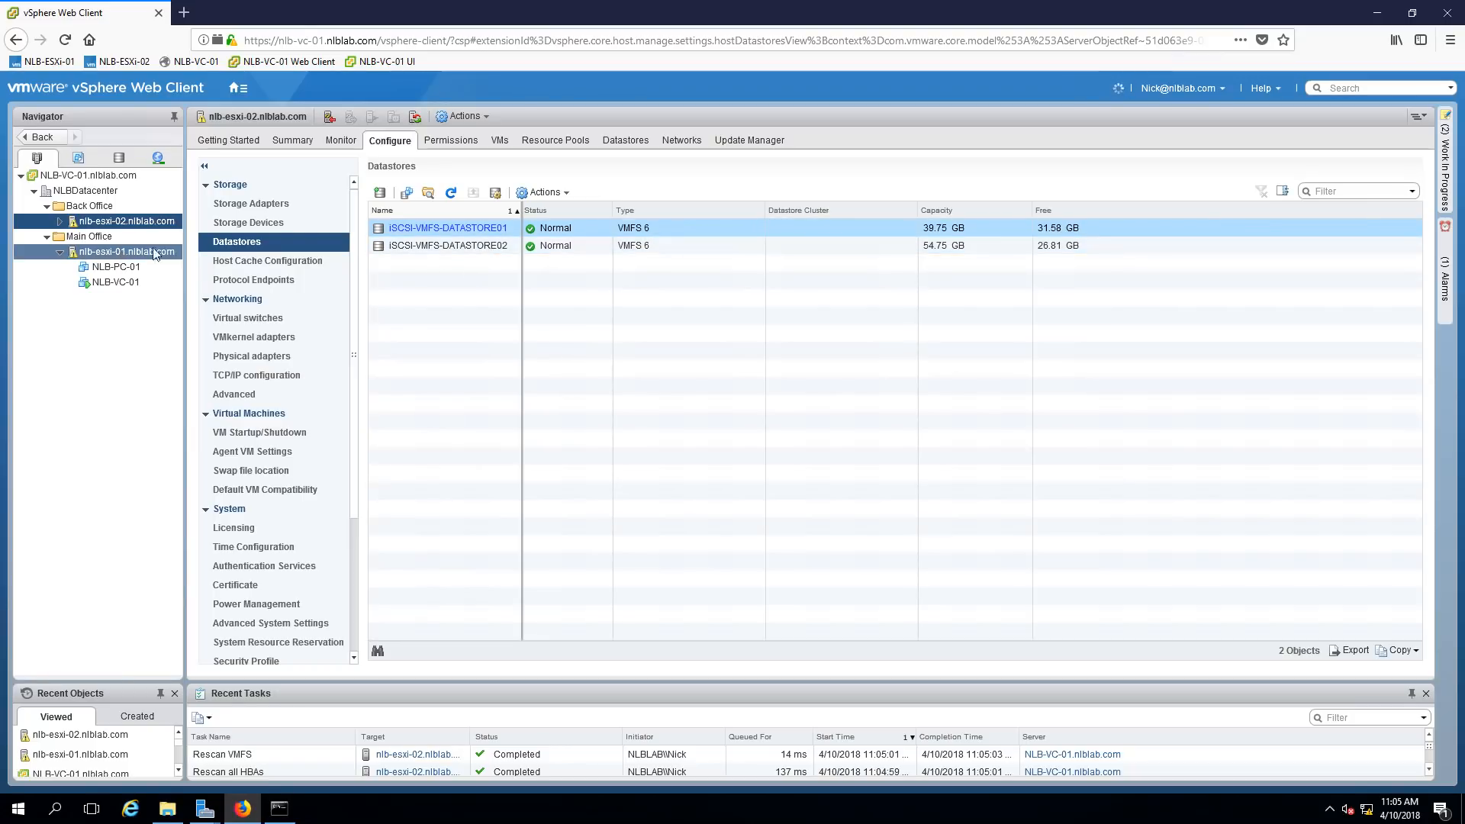
pyautogui.click(526, 227)
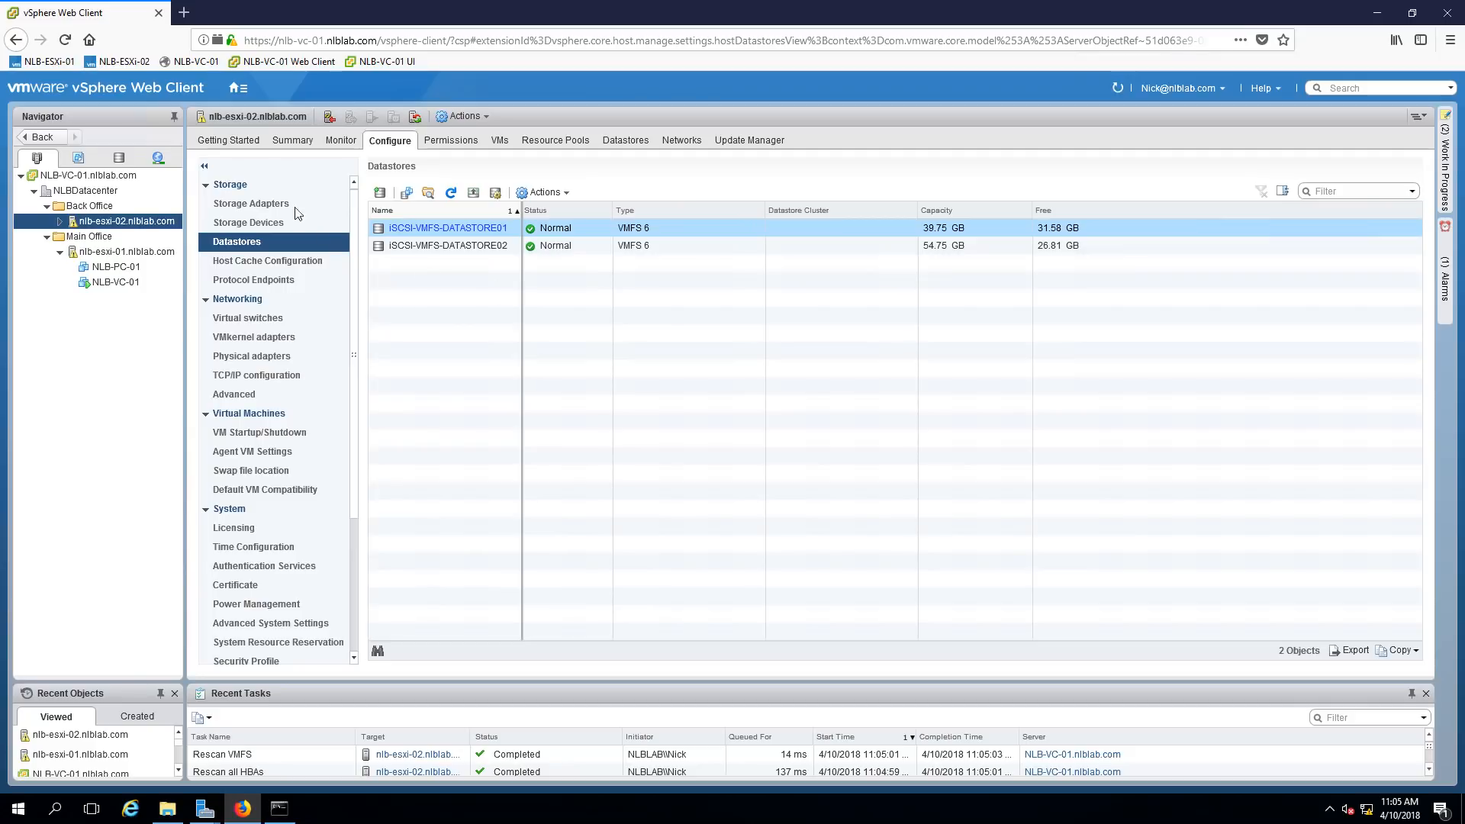
# - Check vmhba65's network port binding and return to nlb-esxi-02's datastore list
pyautogui.click(252, 204)
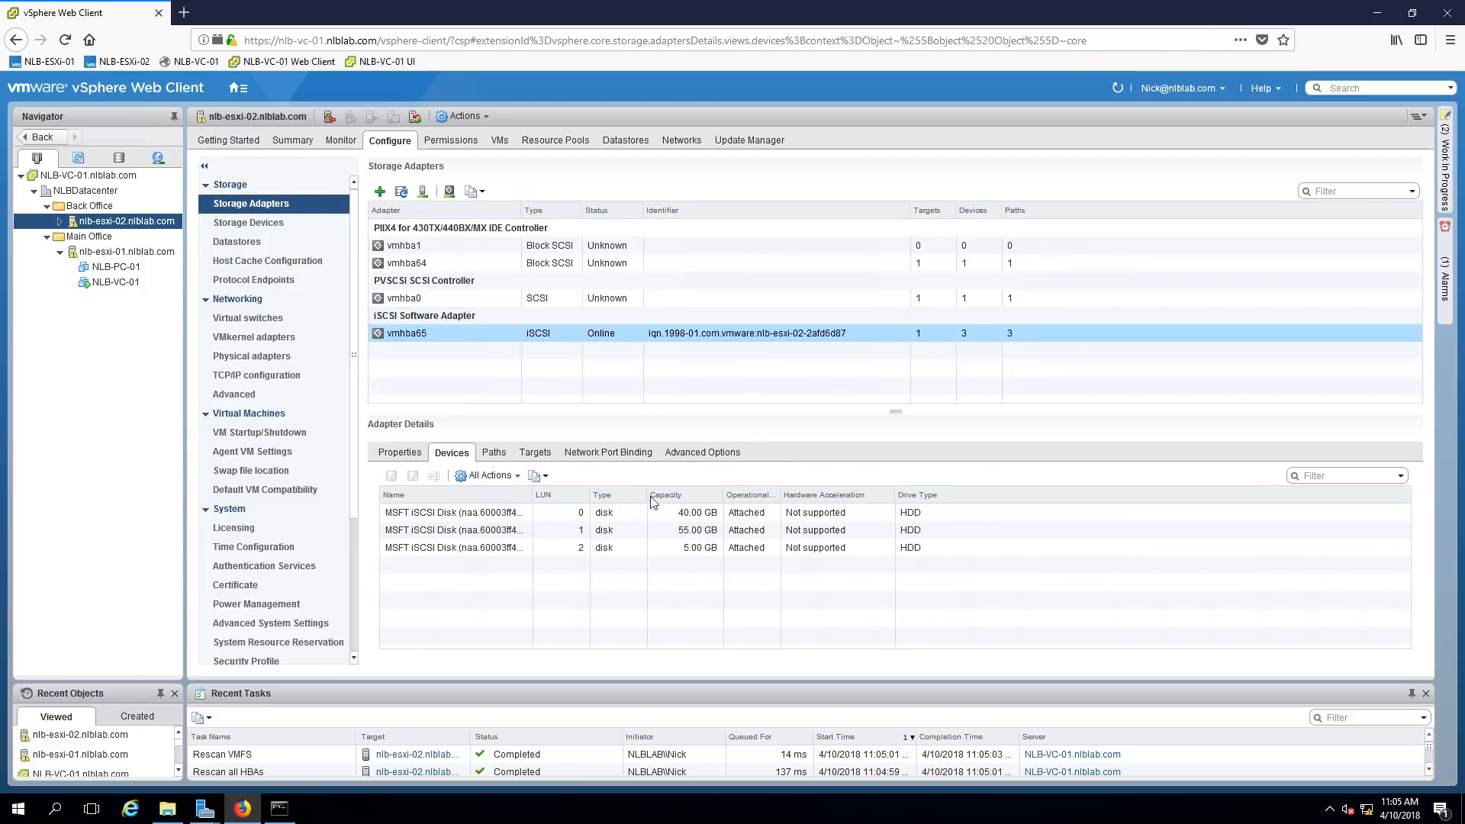
pyautogui.click(590, 455)
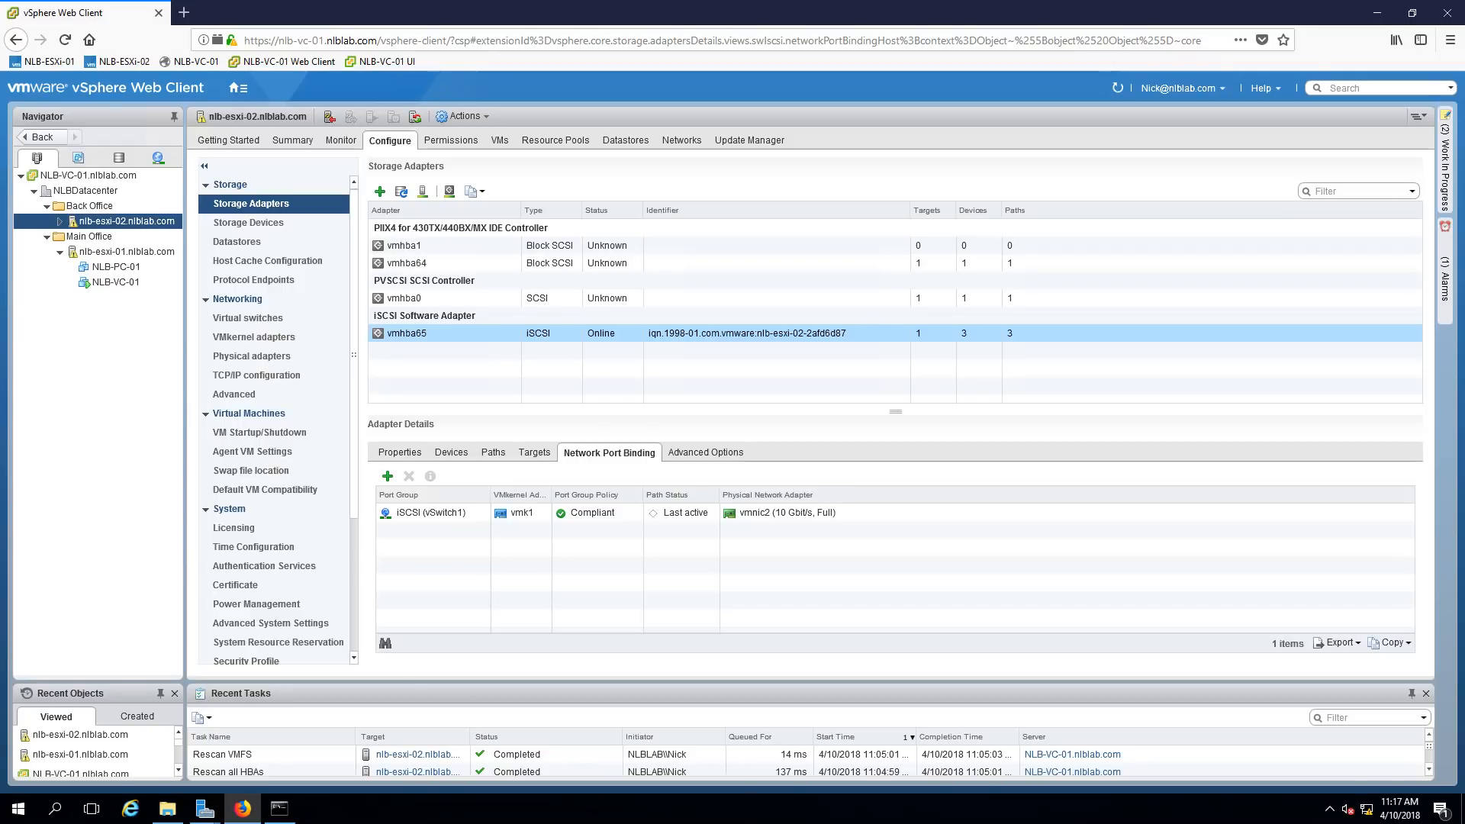
pyautogui.click(236, 243)
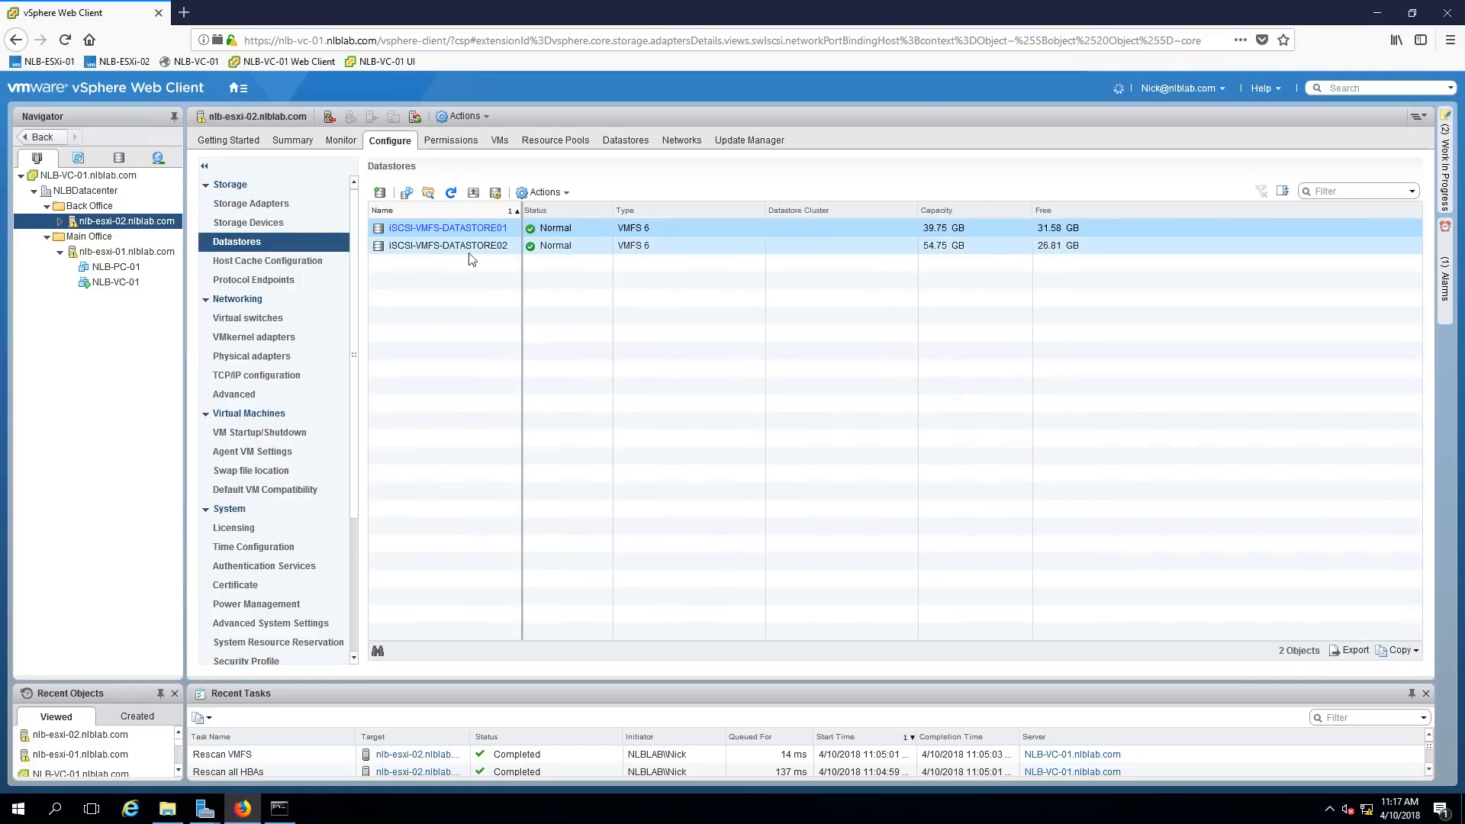